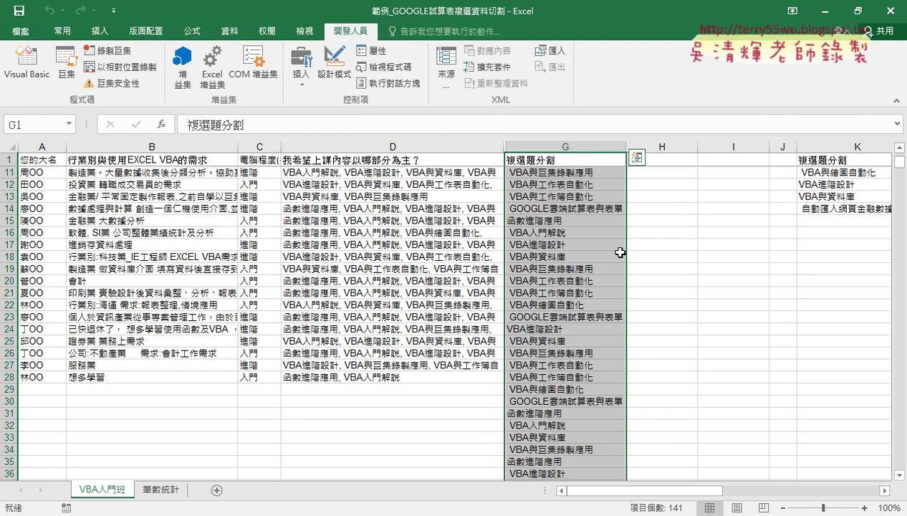
Step: Clear column G and rerun 資料切割 on G2:G21 to refill the split items
{"action": "scroll", "coordinate": [620, 252], "scroll_direction": "up", "scroll_amount": 3}
{"action": "left_click", "coordinate": [680, 218]}
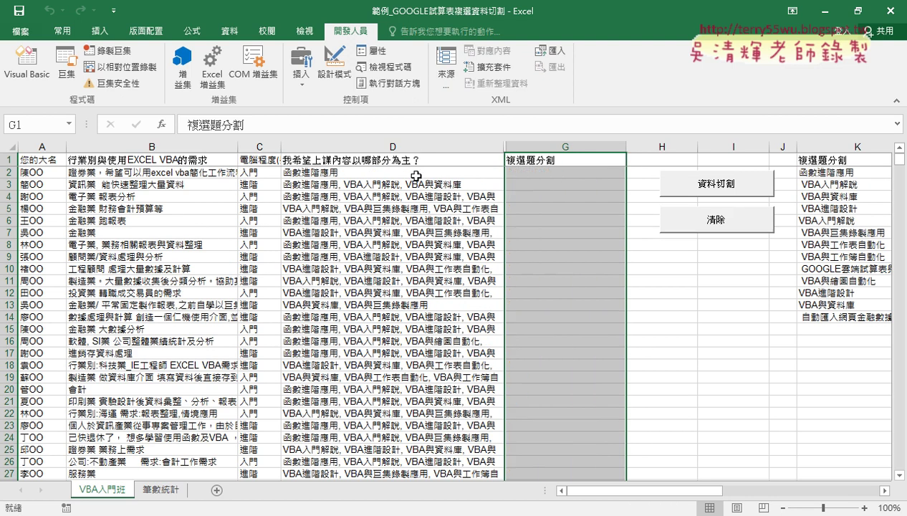
{"action": "left_click_drag", "start_coordinate": [416, 175], "coordinate": [429, 401]}
{"action": "left_click_drag", "start_coordinate": [573, 177], "coordinate": [576, 396]}
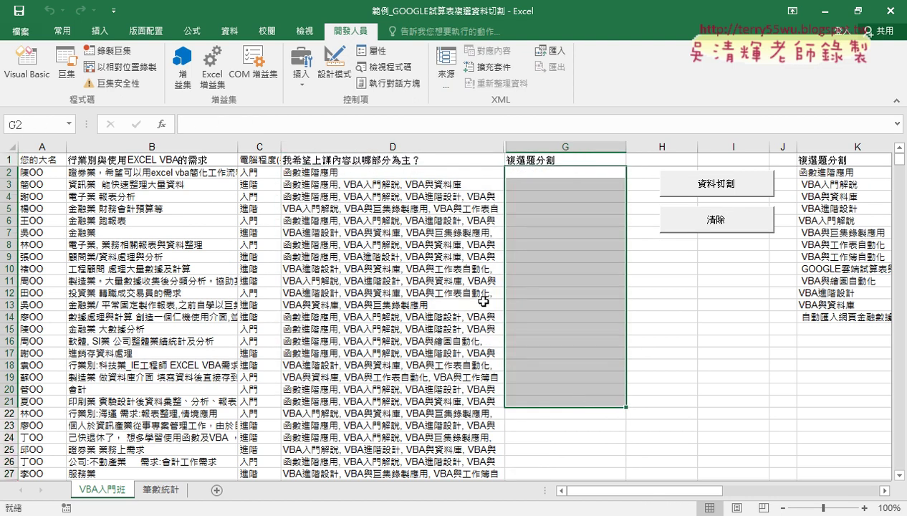
{"action": "left_click", "coordinate": [713, 182]}
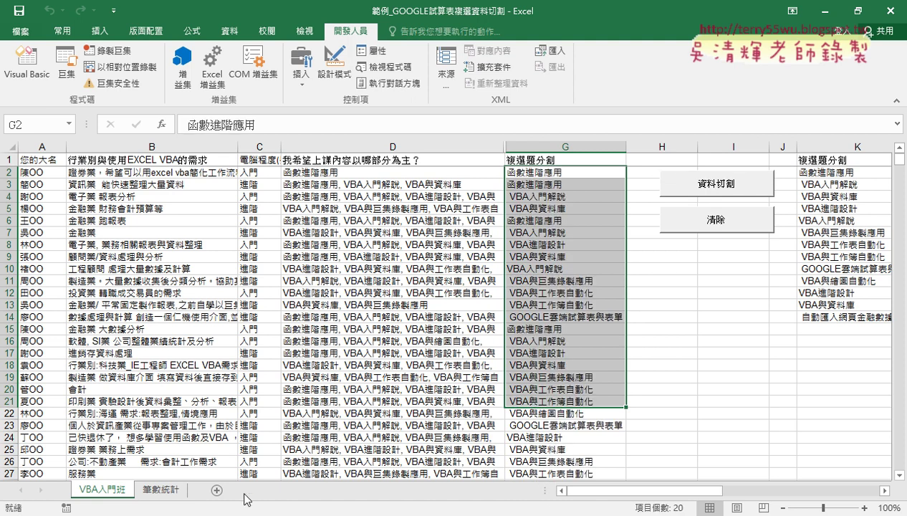
Step: Check the split 複選題分割 items down column G, then view the 筆數統計 category column A
{"action": "left_click", "coordinate": [156, 491]}
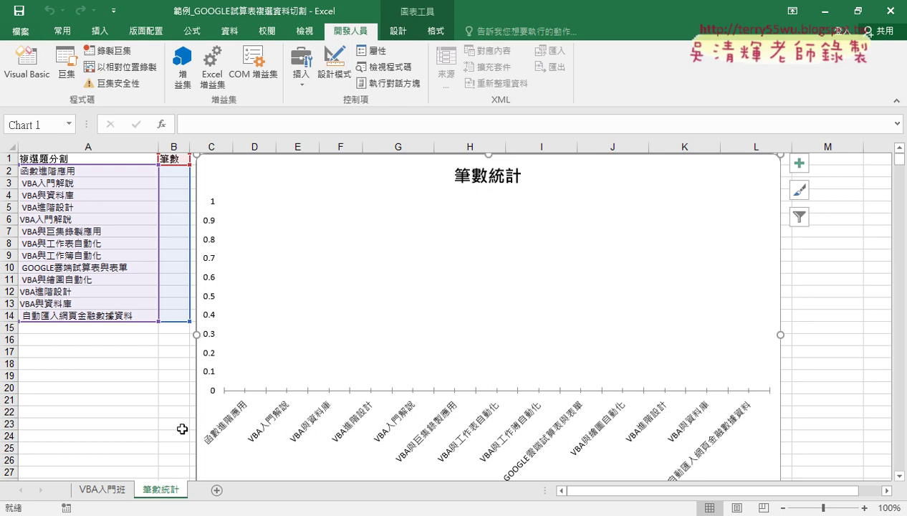
{"action": "left_click", "coordinate": [101, 490]}
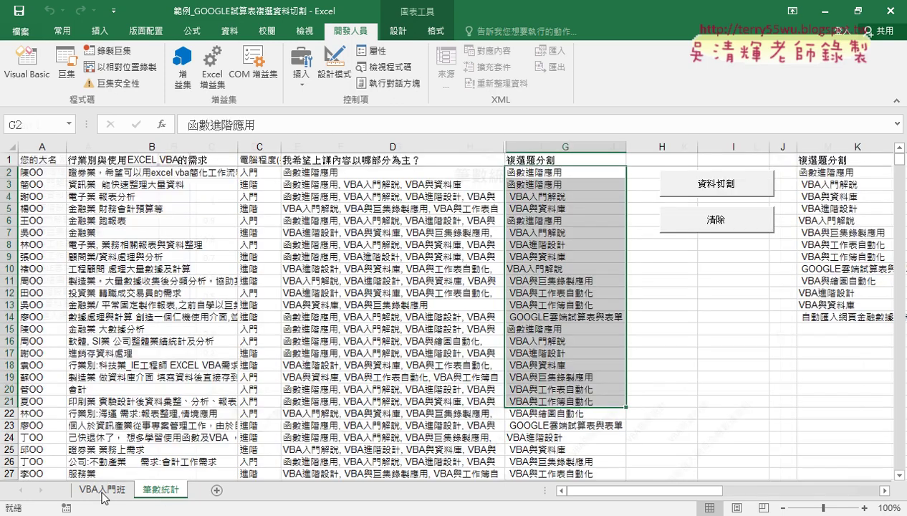
{"action": "left_click", "coordinate": [548, 159]}
{"action": "key", "text": "ctrl+shift+Down"}
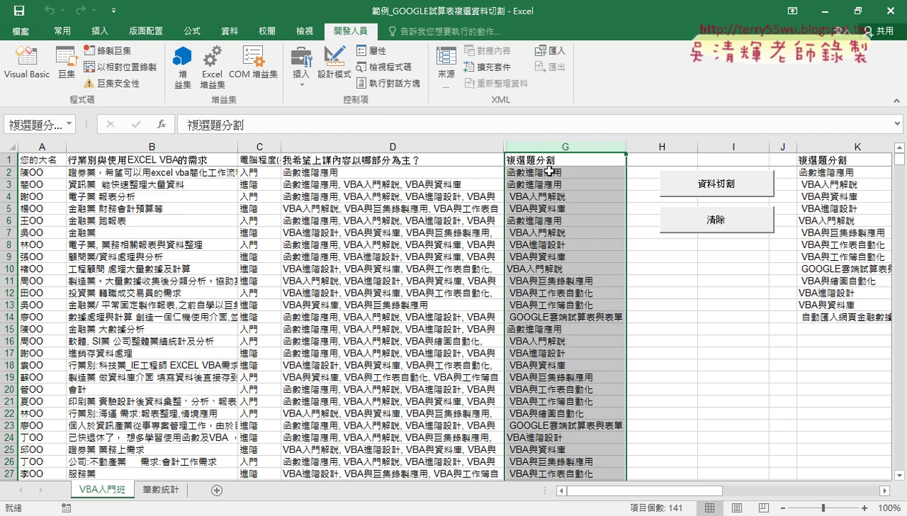
{"action": "right_click", "coordinate": [544, 227]}
{"action": "left_click", "coordinate": [158, 494]}
{"action": "left_click", "coordinate": [157, 492]}
{"action": "left_click", "coordinate": [57, 147]}
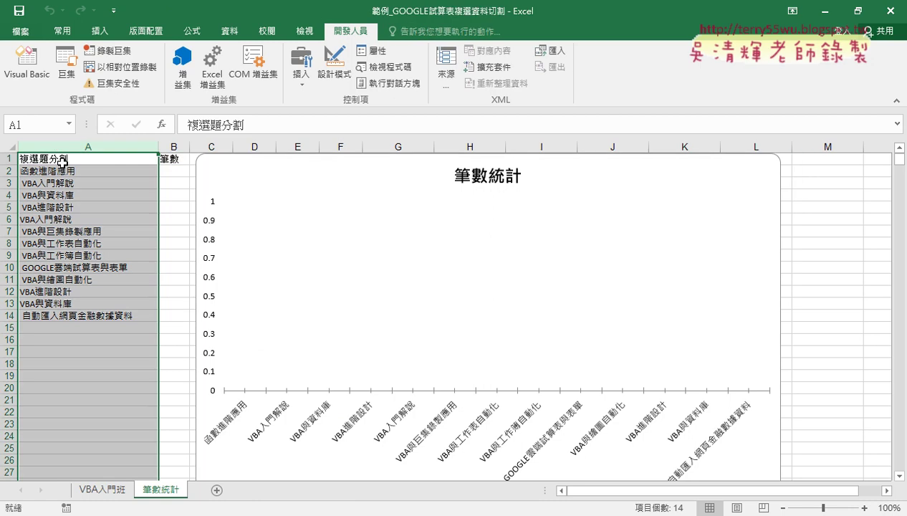
Step: Inspect categories A2:A14 and the empty 筆數 cells B1:B3 on 筆數統計, then return to VBA入門班
{"action": "left_click_drag", "start_coordinate": [63, 170], "coordinate": [66, 314]}
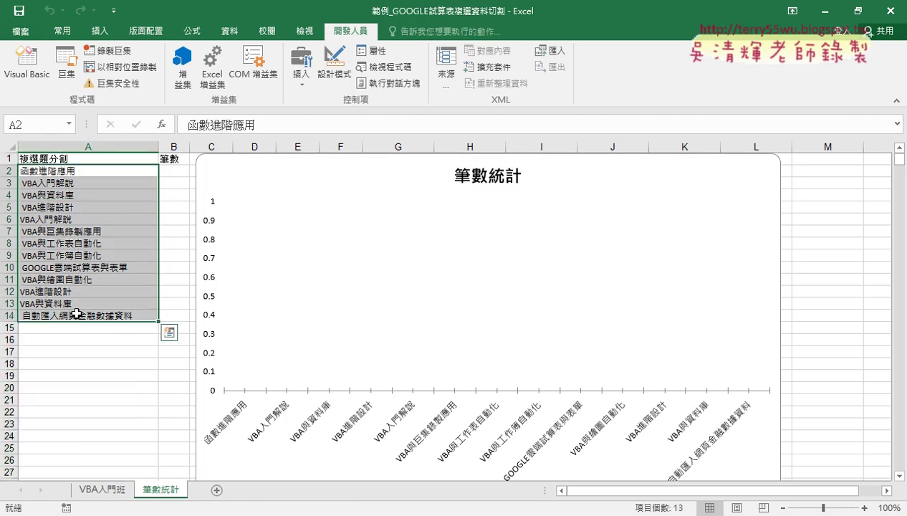
{"action": "left_click", "coordinate": [68, 171]}
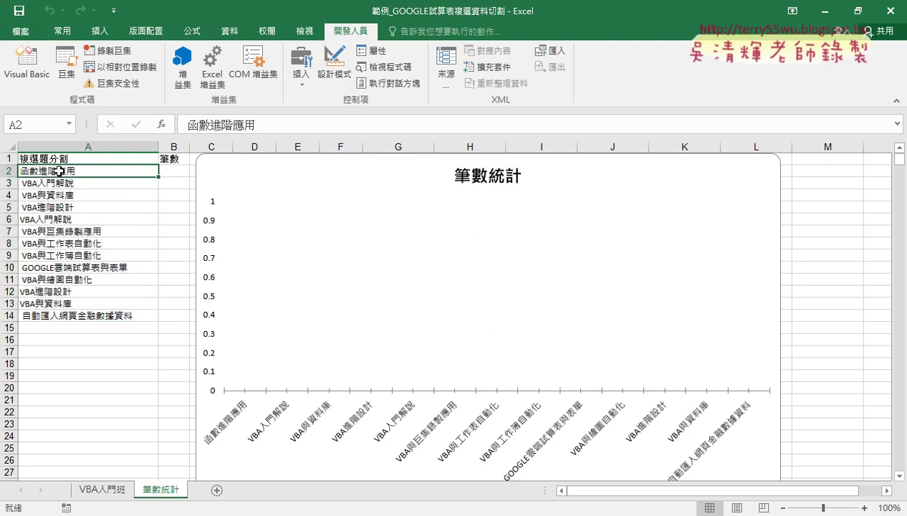
{"action": "left_click", "coordinate": [175, 170]}
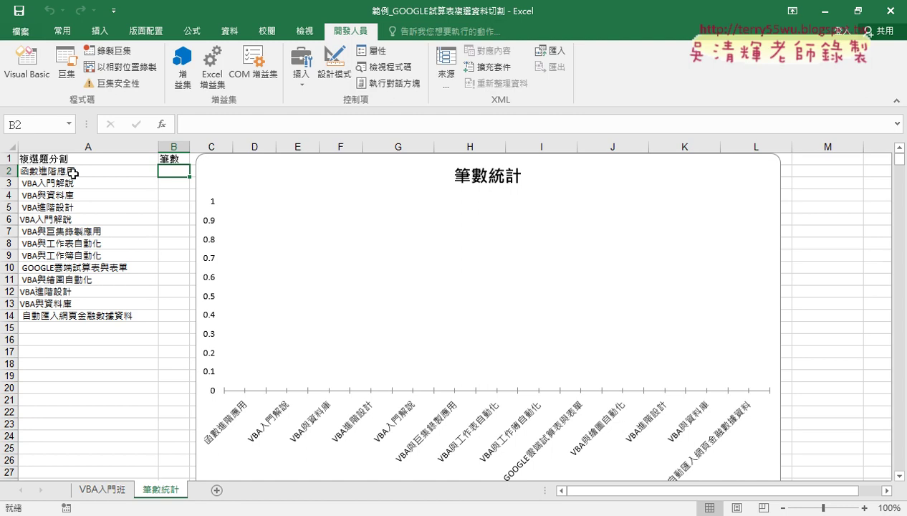
{"action": "left_click", "coordinate": [143, 182]}
{"action": "left_click", "coordinate": [175, 182]}
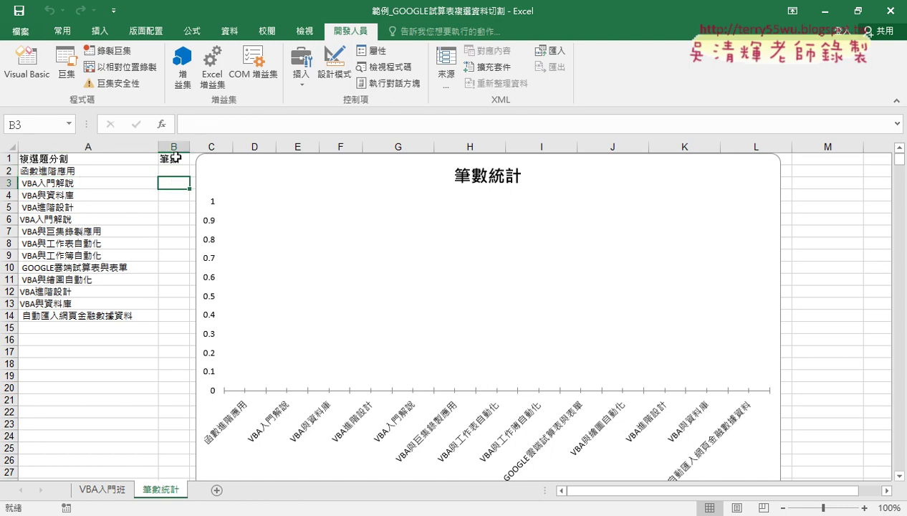
{"action": "left_click", "coordinate": [176, 158]}
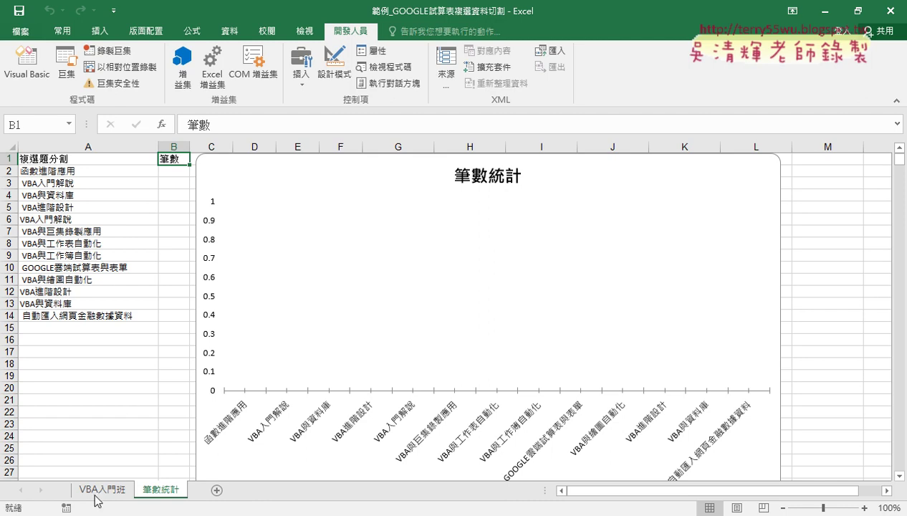
{"action": "left_click", "coordinate": [54, 173]}
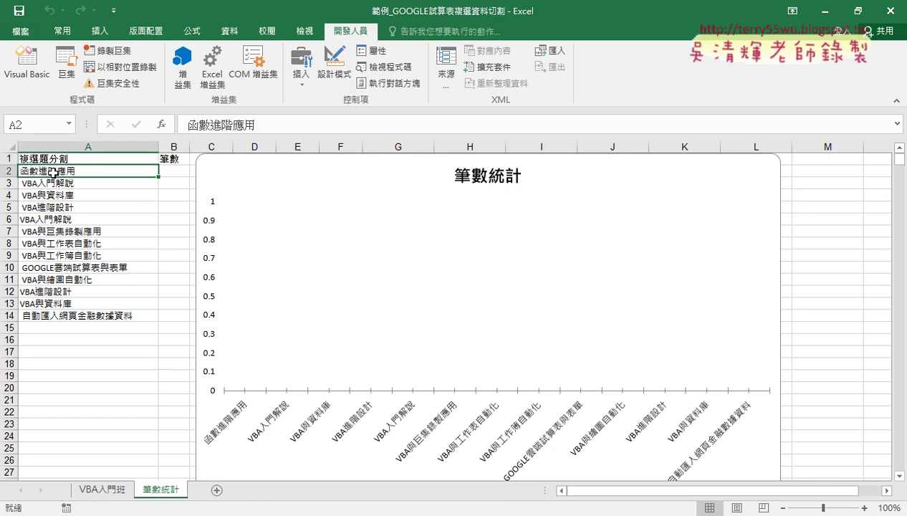
{"action": "left_click", "coordinate": [173, 172]}
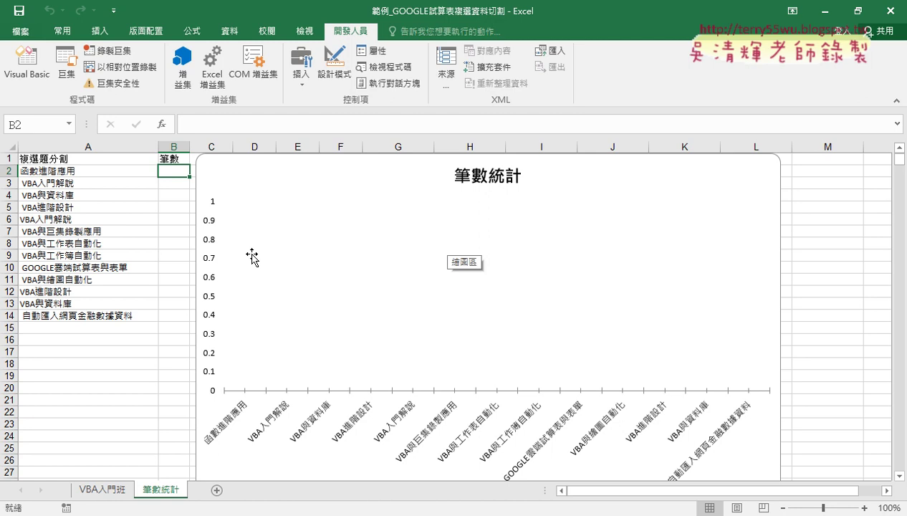
{"action": "left_click", "coordinate": [103, 490]}
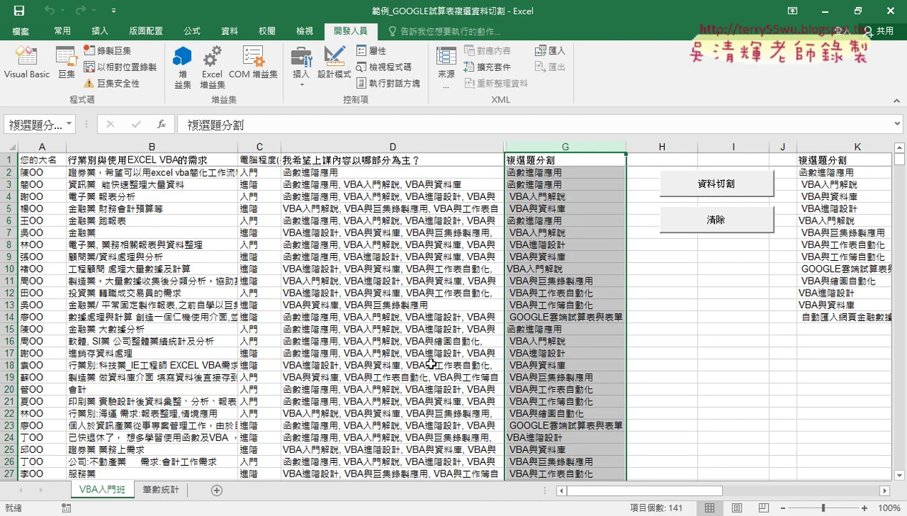
Step: Select G1 down to the last split item in G141 with Ctrl+Shift+Down, then scroll back up
{"action": "left_click", "coordinate": [562, 160]}
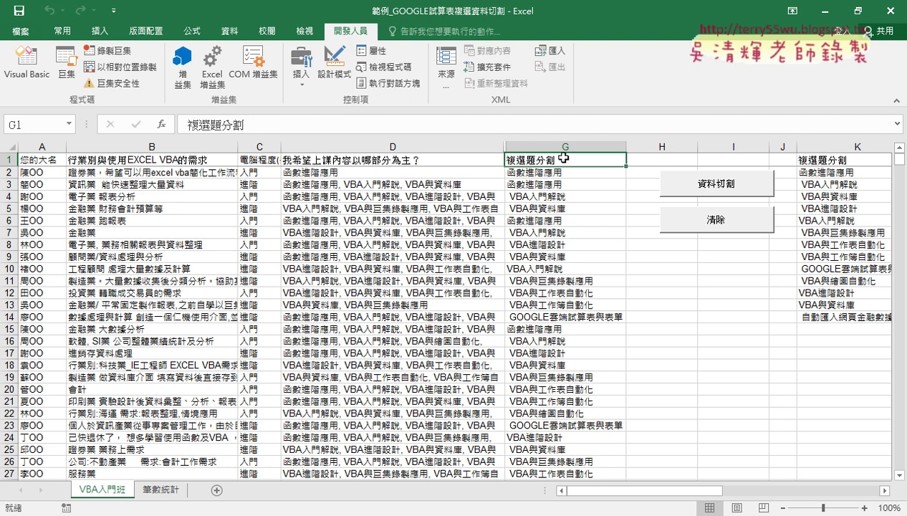
{"action": "key", "text": "ctrl+shift+Down"}
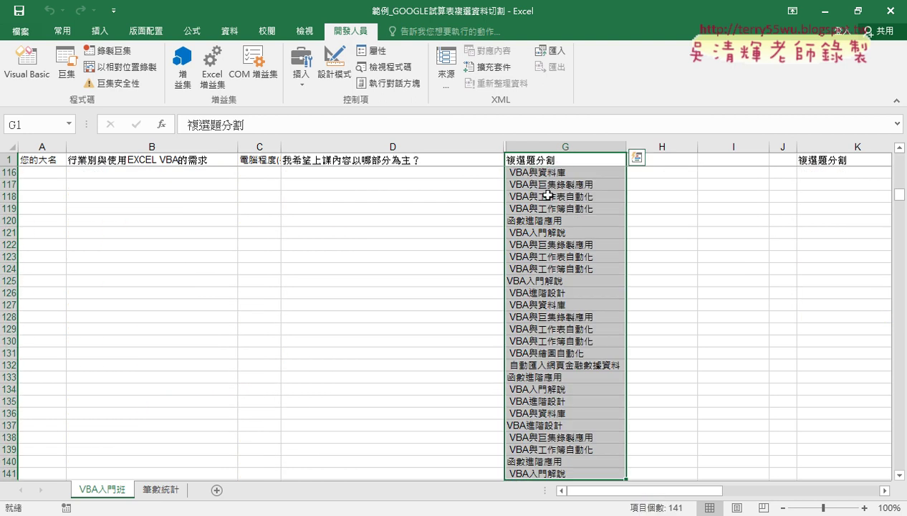
{"action": "left_click_drag", "start_coordinate": [901, 200], "coordinate": [901, 154]}
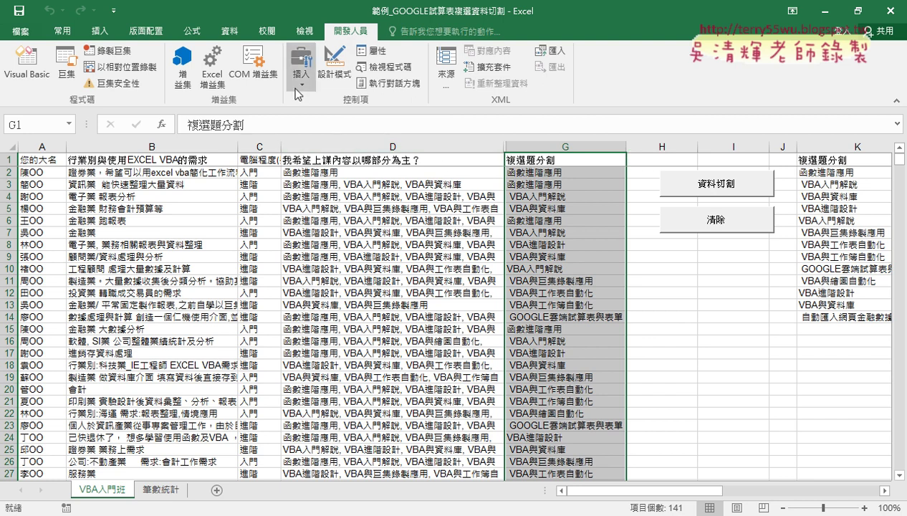
Step: Create the name 複選題分割 from the top-row header, replacing the existing definition
{"action": "left_click", "coordinate": [191, 33]}
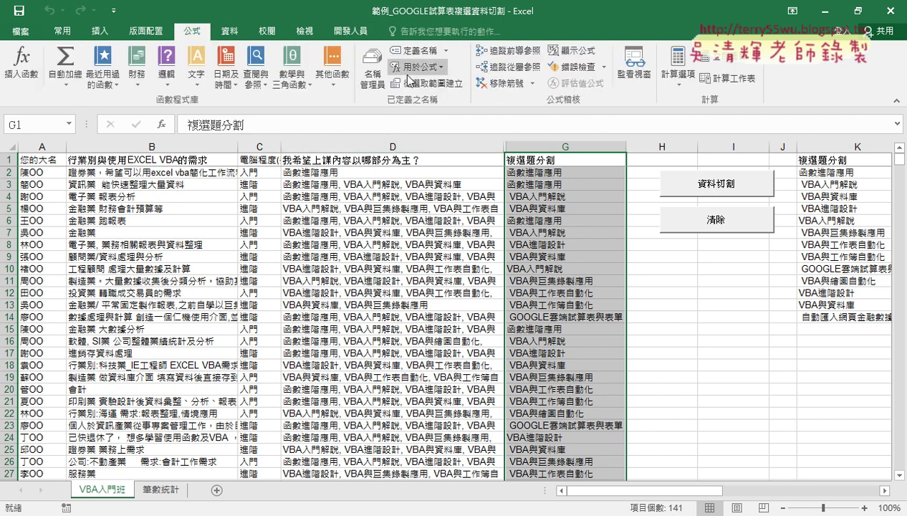
{"action": "left_click", "coordinate": [429, 83]}
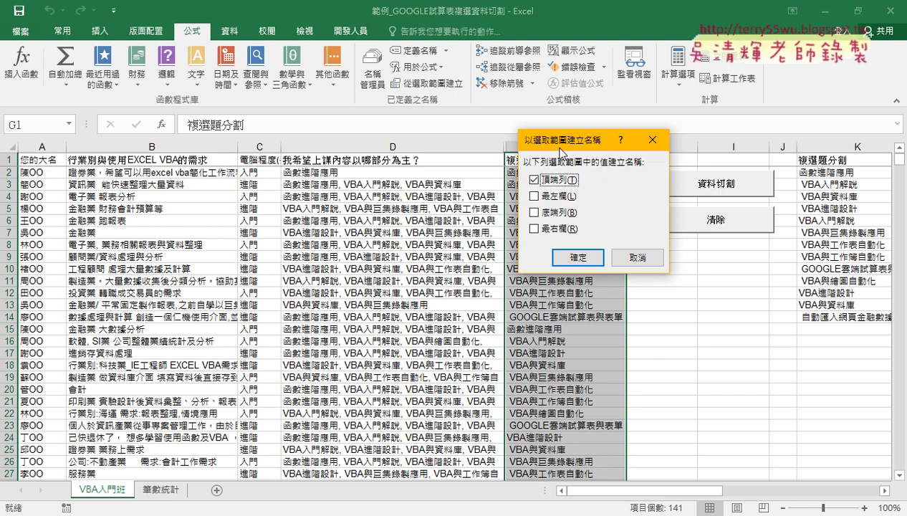
{"action": "left_click_drag", "start_coordinate": [560, 143], "coordinate": [667, 145]}
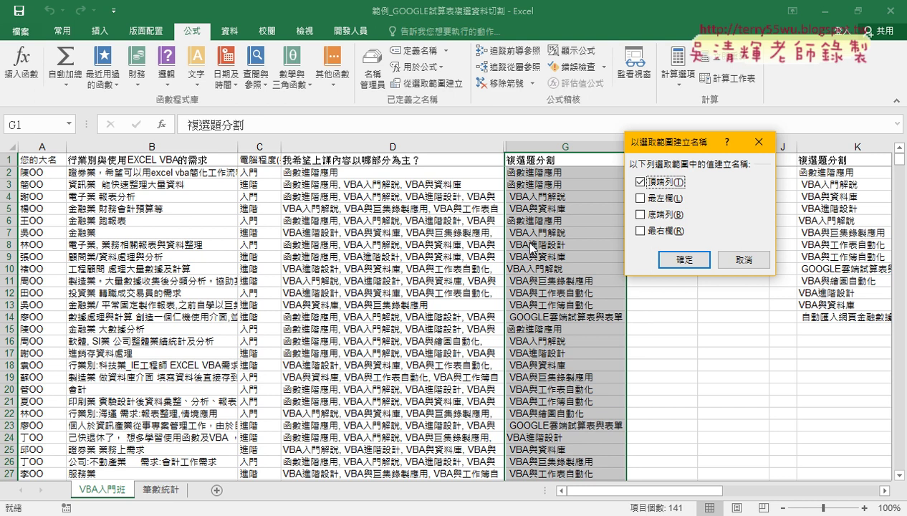
{"action": "left_click", "coordinate": [692, 262]}
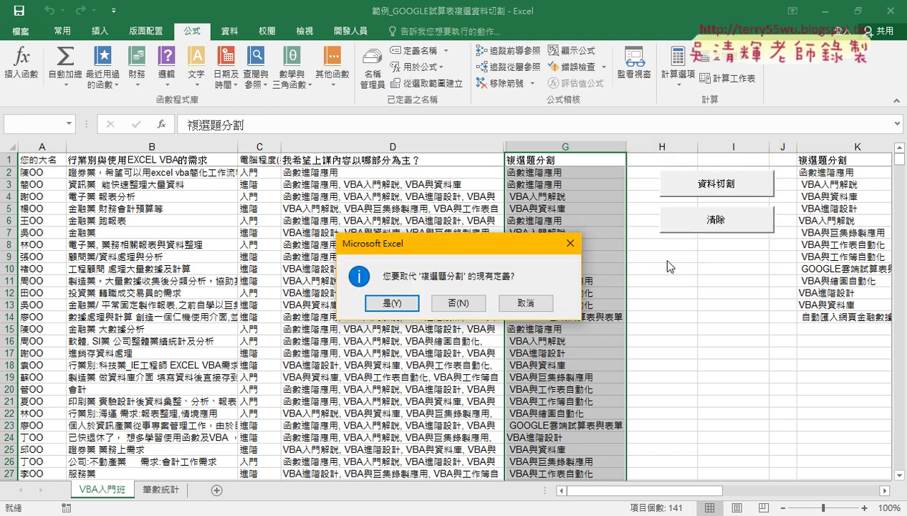
{"action": "left_click", "coordinate": [392, 303]}
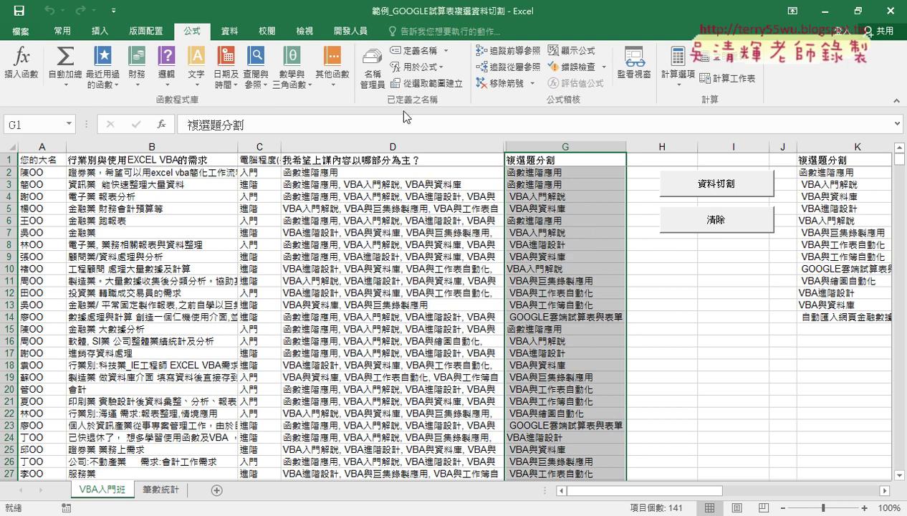
Step: Confirm in Name Manager that 複選題分割 refers to =VBA入門班!$G$2:$G$141
{"action": "left_click", "coordinate": [375, 77]}
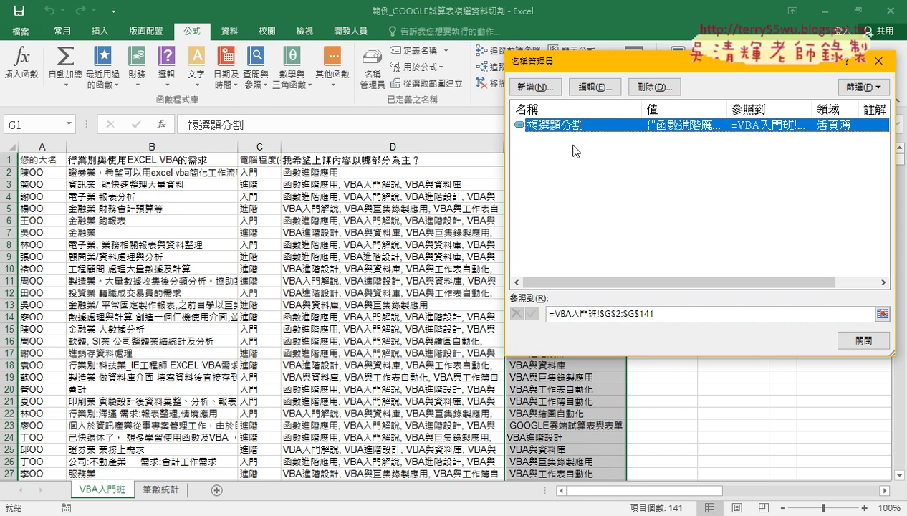
{"action": "left_click", "coordinate": [720, 314]}
{"action": "left_click_drag", "start_coordinate": [601, 70], "coordinate": [727, 77]}
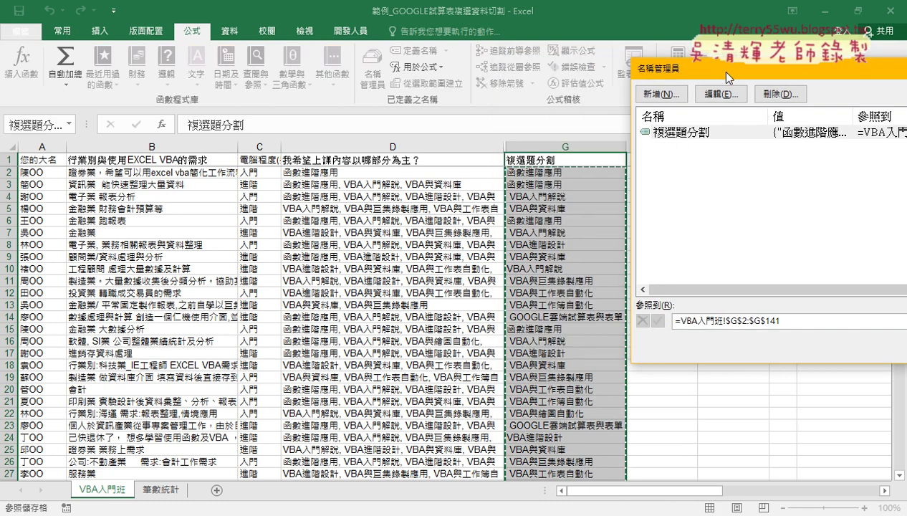
{"action": "left_click_drag", "start_coordinate": [648, 69], "coordinate": [293, 84]}
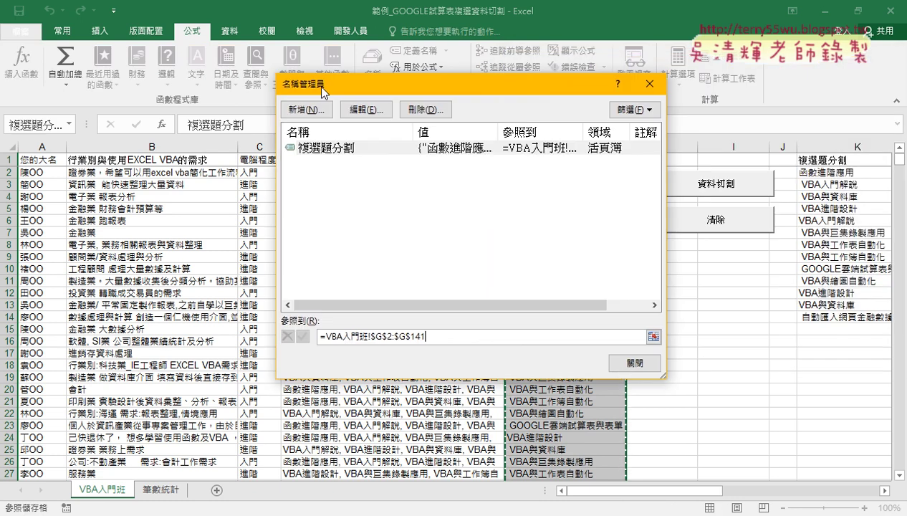
{"action": "left_click", "coordinate": [623, 362]}
{"action": "left_click", "coordinate": [160, 489]}
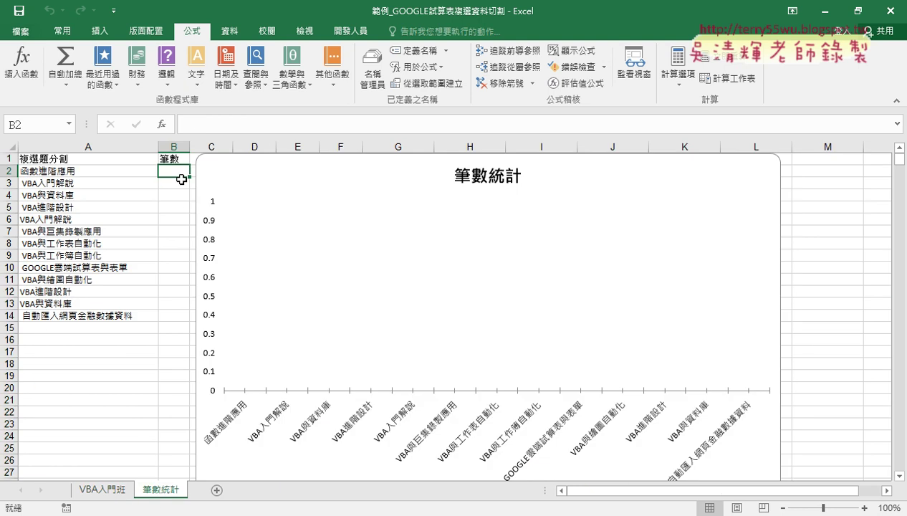
Step: Compare A2's topic with the survey sheet, then select B2 on 筆數統計 for the first count
{"action": "left_click", "coordinate": [104, 172]}
{"action": "left_click", "coordinate": [103, 489]}
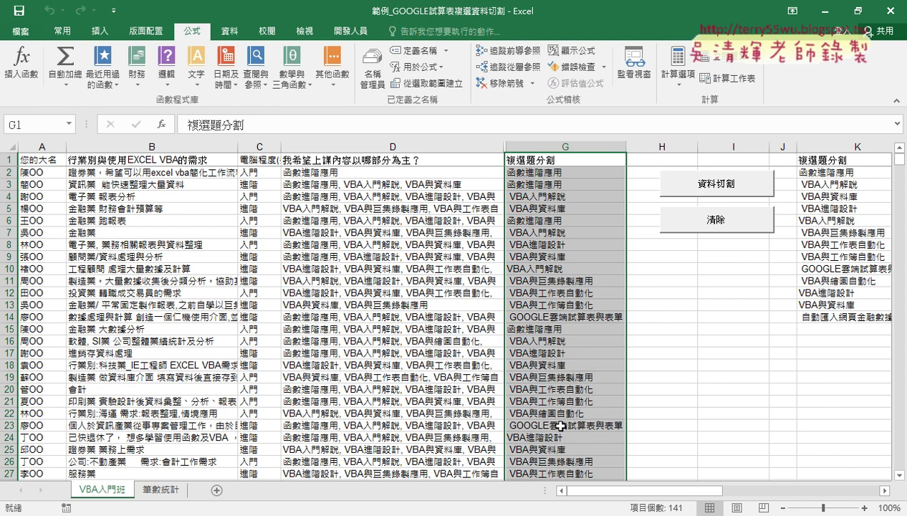
{"action": "left_click", "coordinate": [174, 490]}
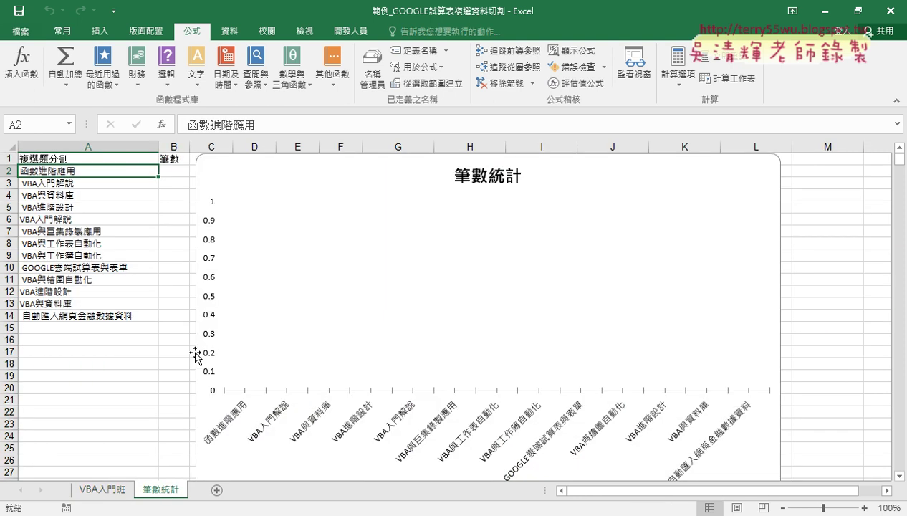
{"action": "left_click", "coordinate": [179, 170]}
Step: Insert the COUNTIF function from the 統計 category into B2
{"action": "left_click", "coordinate": [161, 124]}
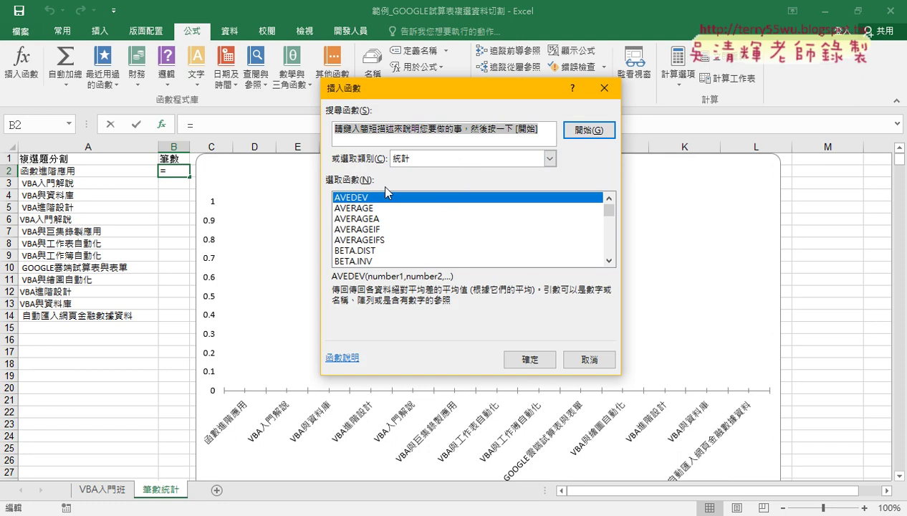
{"action": "left_click", "coordinate": [456, 162]}
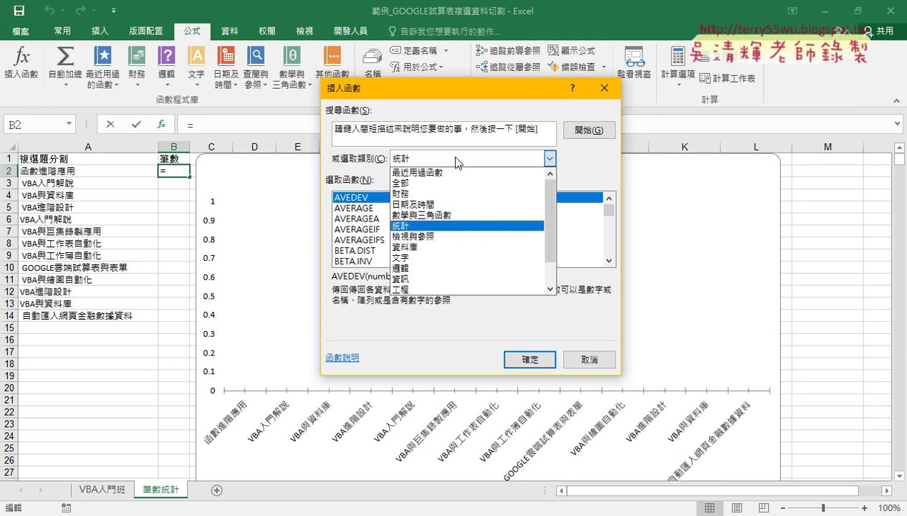
{"action": "left_click", "coordinate": [421, 224]}
{"action": "left_click", "coordinate": [609, 261]}
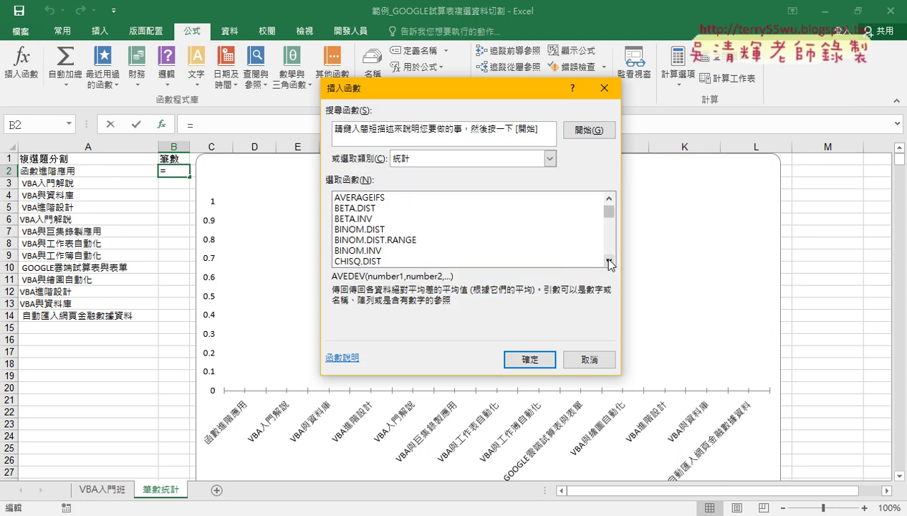
{"action": "left_click", "coordinate": [609, 261]}
{"action": "left_click", "coordinate": [609, 261]}
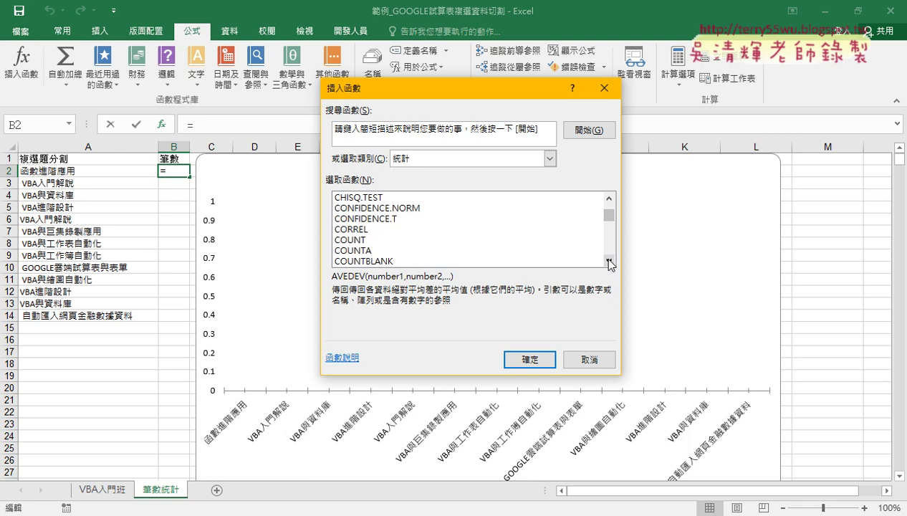
{"action": "left_click", "coordinate": [609, 261]}
{"action": "left_click", "coordinate": [412, 261]}
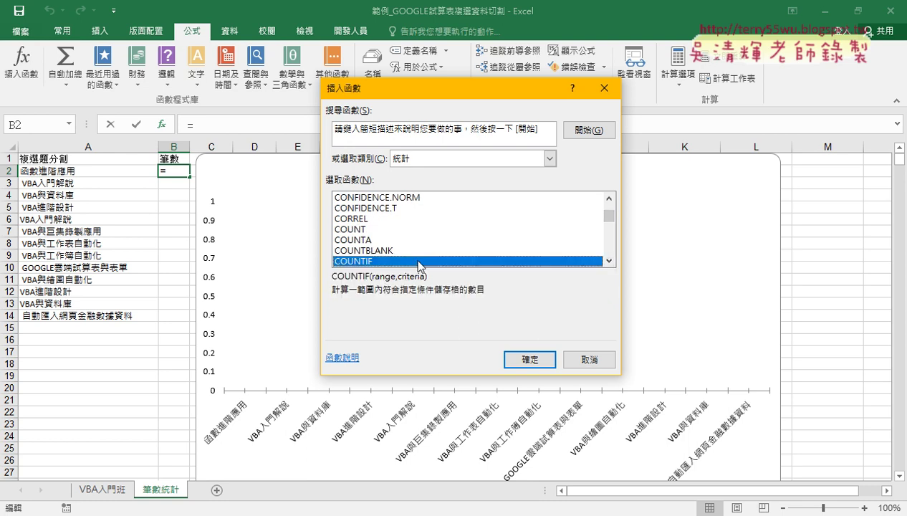
{"action": "left_click", "coordinate": [530, 360]}
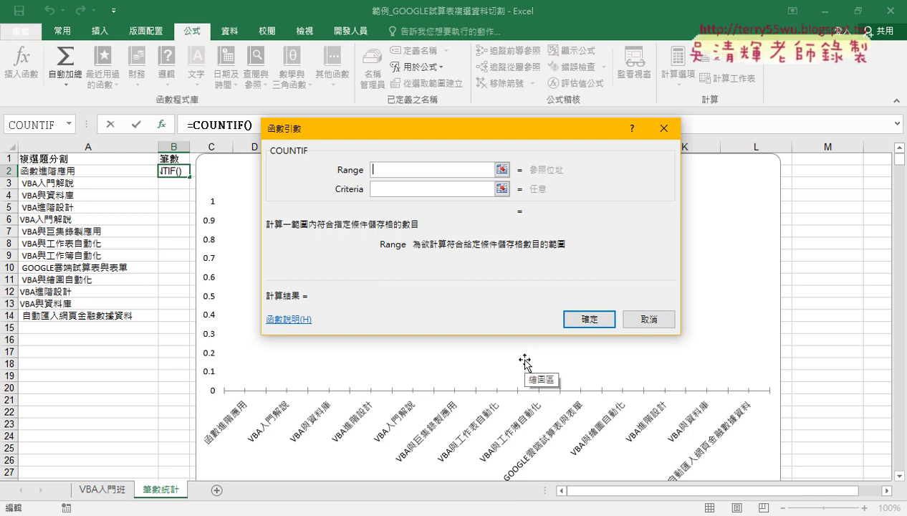
Step: Set COUNTIF's range to 複選題分割 and criteria to A2, giving 16
{"action": "key", "text": "F3"}
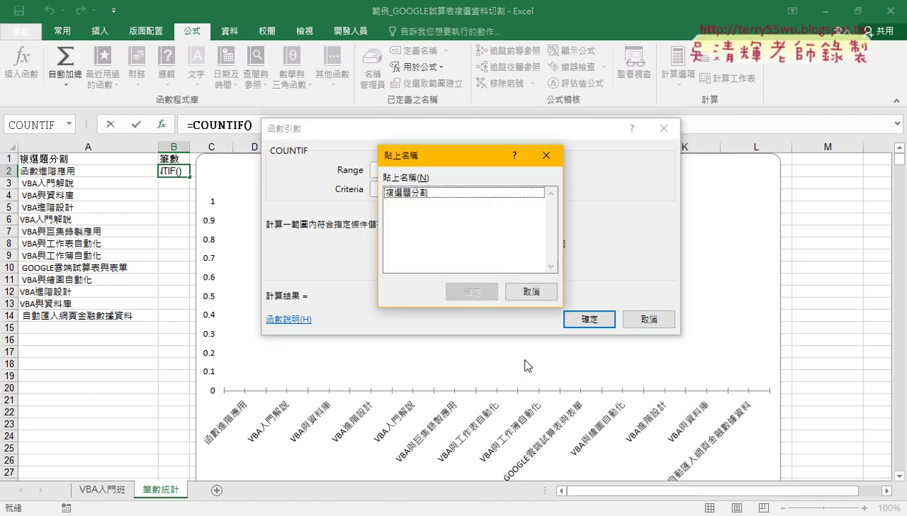
{"action": "double_click", "coordinate": [446, 199]}
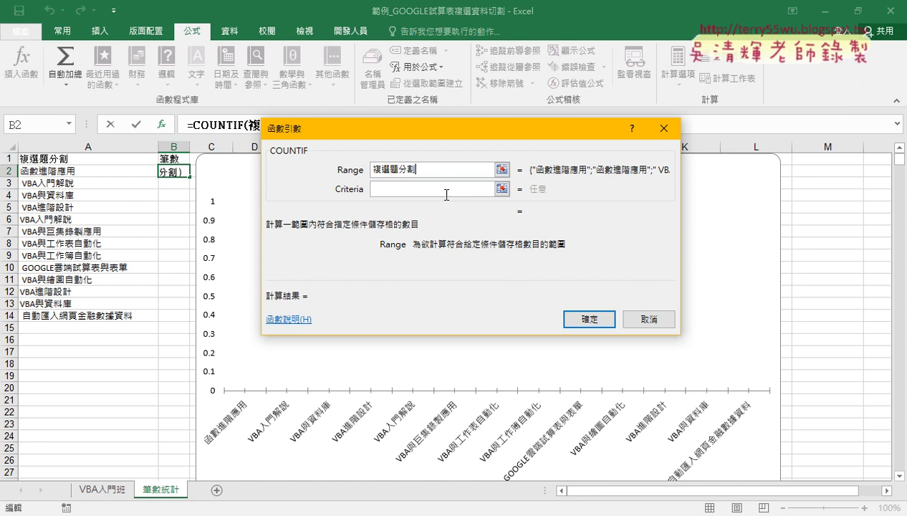
{"action": "left_click", "coordinate": [395, 190]}
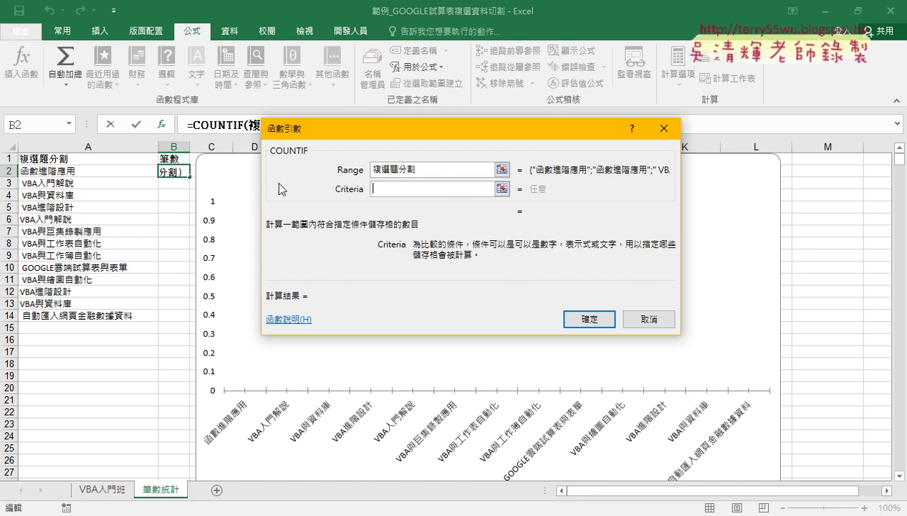
{"action": "left_click", "coordinate": [75, 172]}
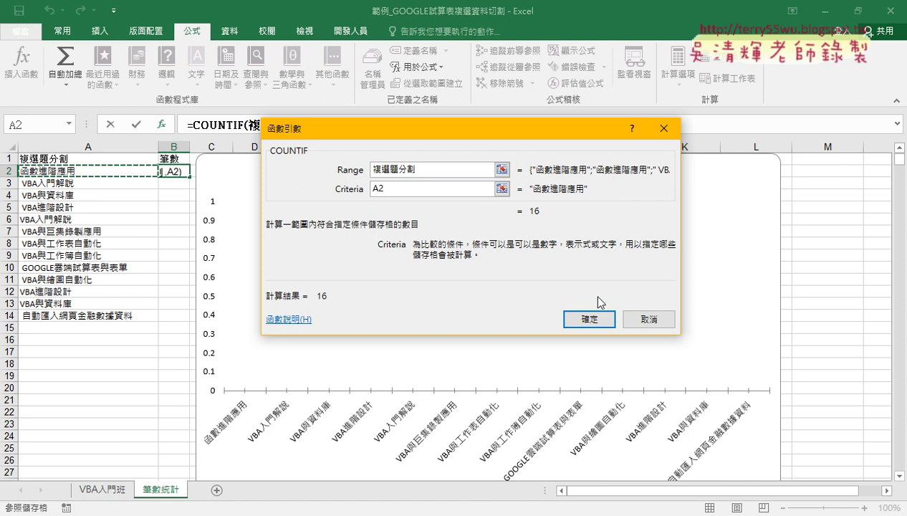
{"action": "left_click", "coordinate": [588, 320]}
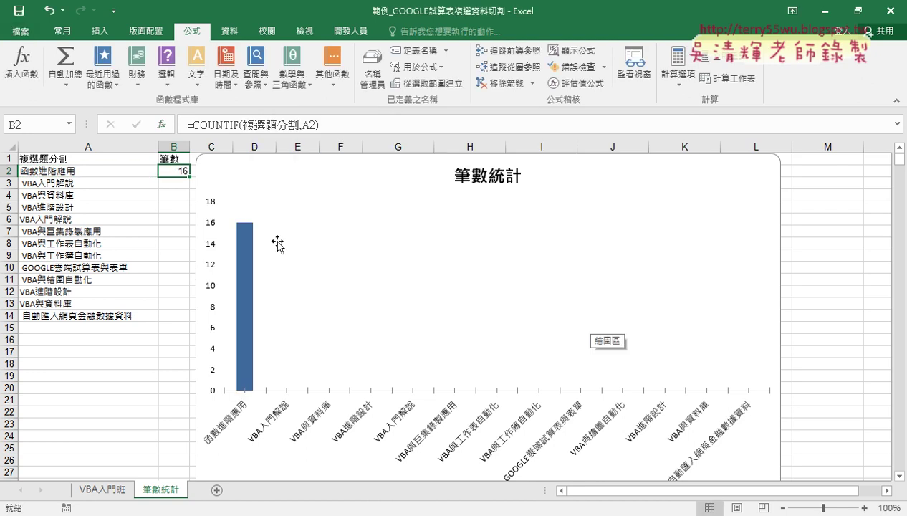
Step: Fill the COUNTIF formula down to B14, select A1:B14, and browse the column chart gallery
{"action": "double_click", "coordinate": [189, 176]}
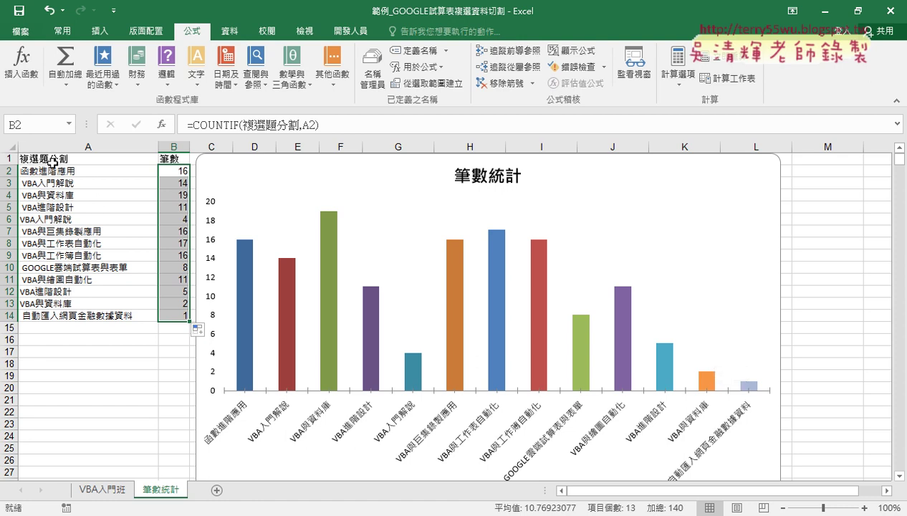
{"action": "left_click_drag", "start_coordinate": [52, 159], "coordinate": [175, 315]}
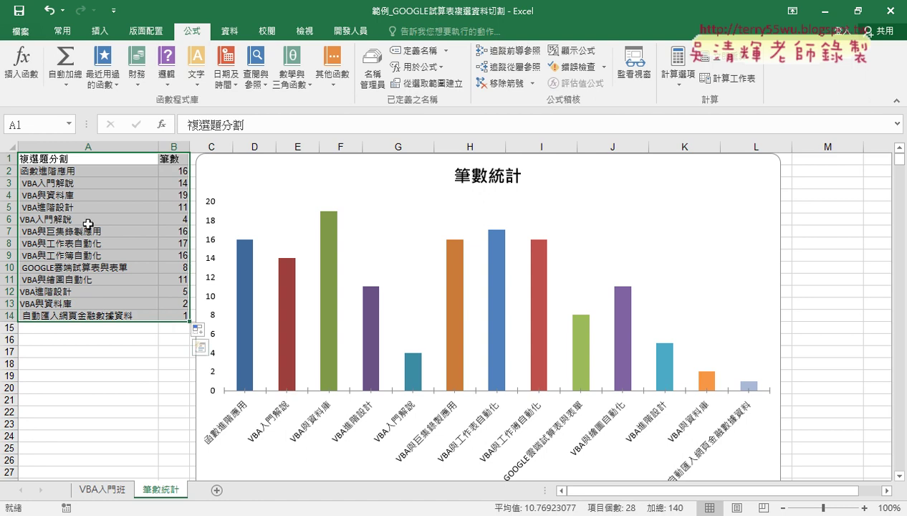
{"action": "left_click", "coordinate": [98, 33]}
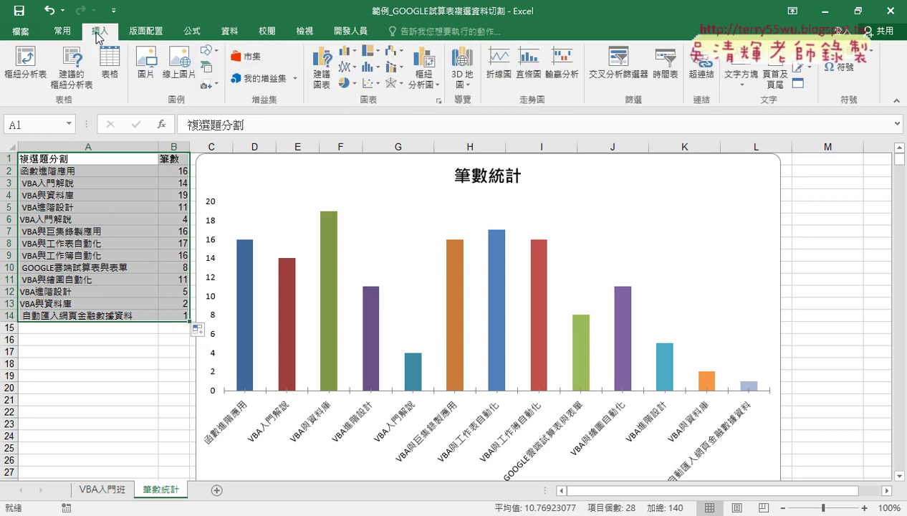
{"action": "left_click", "coordinate": [350, 57]}
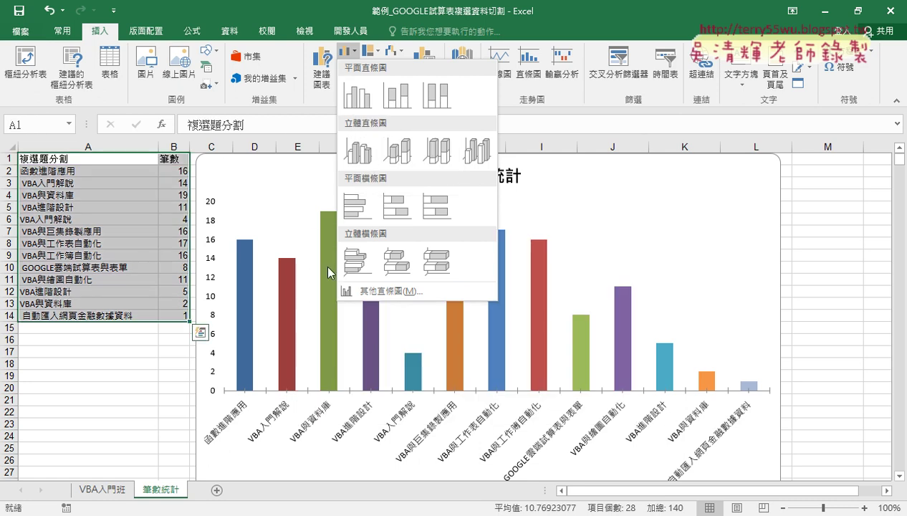
{"action": "left_click", "coordinate": [728, 285]}
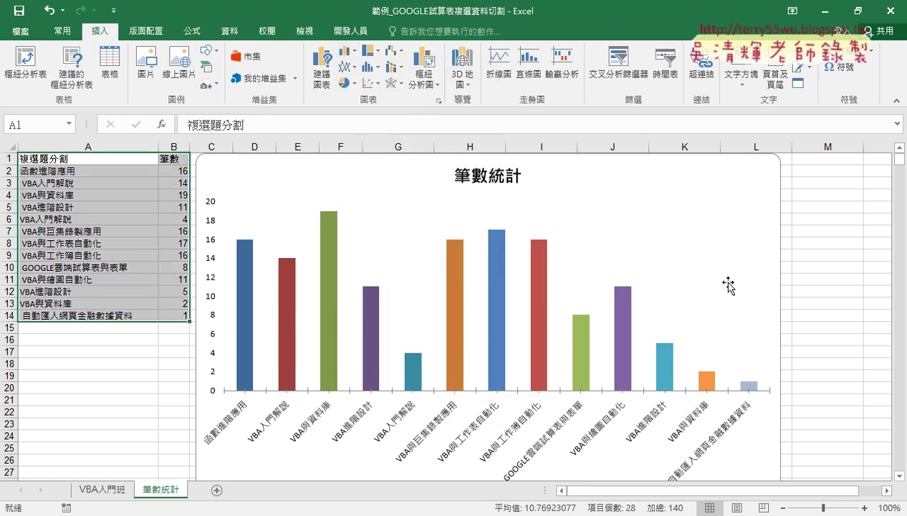
{"action": "left_click", "coordinate": [305, 179]}
{"action": "right_click", "coordinate": [283, 179]}
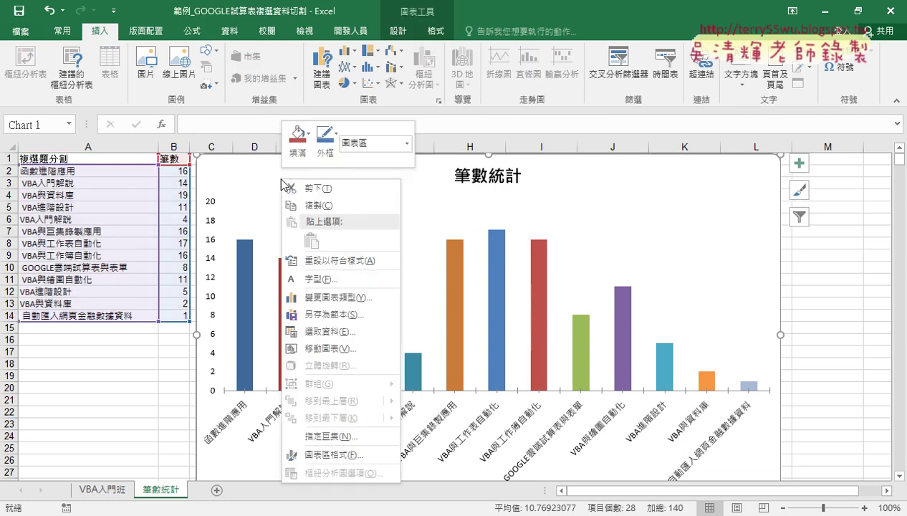
{"action": "left_click", "coordinate": [345, 340]}
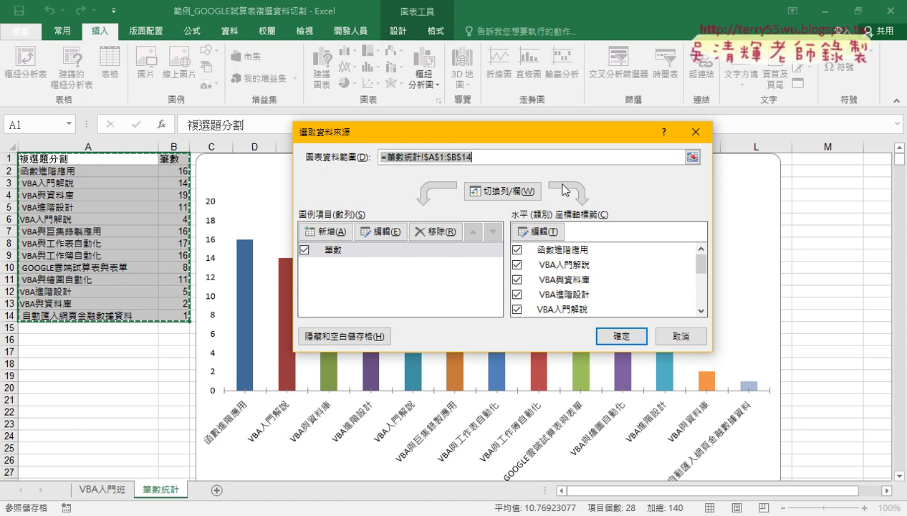
{"action": "left_click_drag", "start_coordinate": [537, 136], "coordinate": [671, 48]}
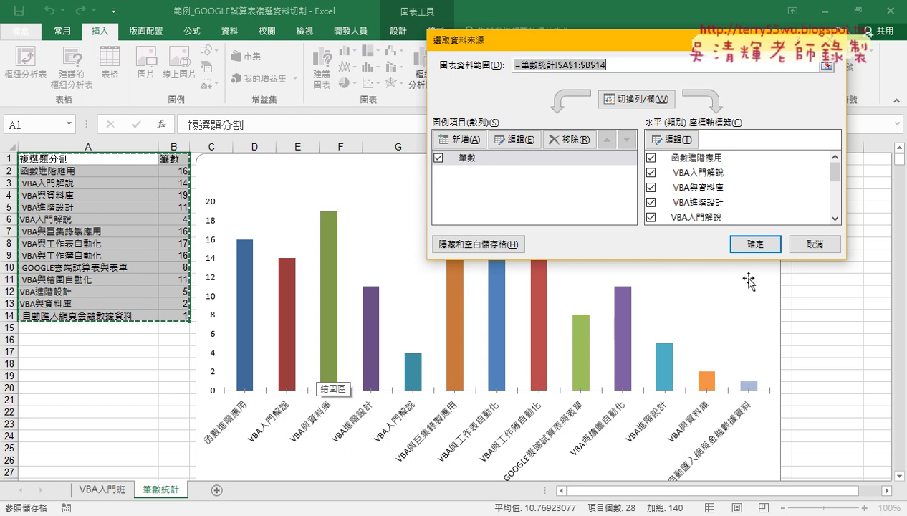
{"action": "left_click", "coordinate": [753, 244]}
Step: Change the 筆數統計 chart type from column to a 折線圖 line chart
{"action": "right_click", "coordinate": [365, 173]}
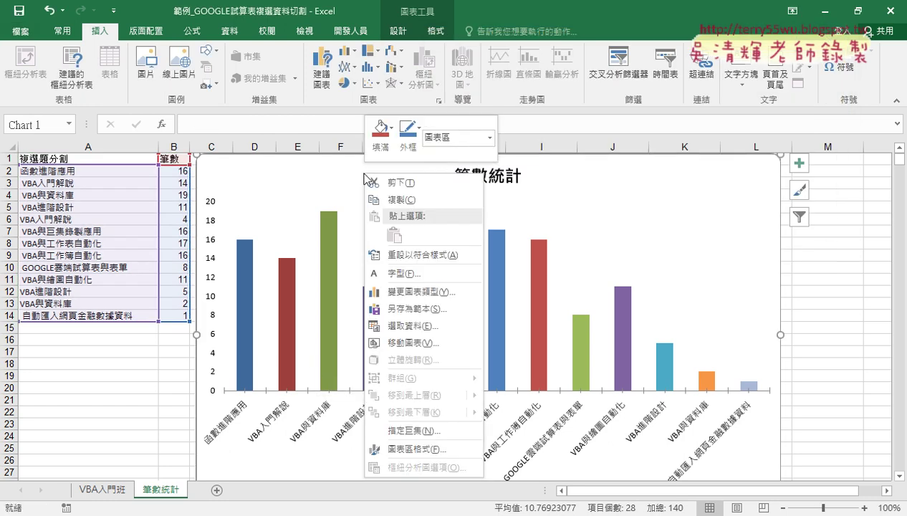
{"action": "left_click", "coordinate": [421, 292]}
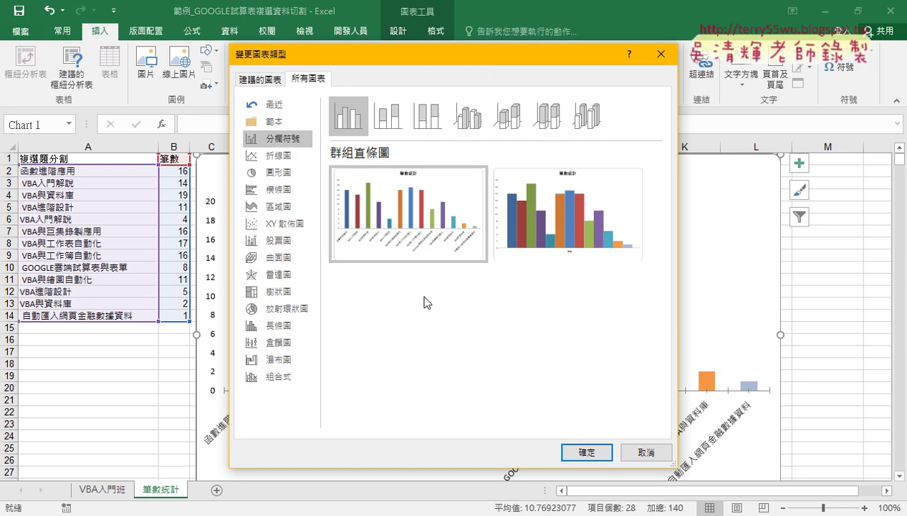
{"action": "left_click", "coordinate": [279, 155]}
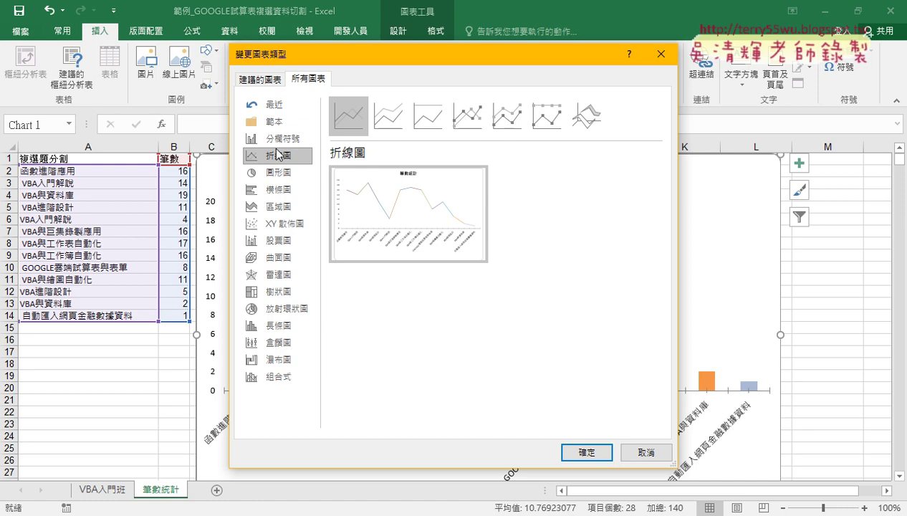
{"action": "left_click", "coordinate": [594, 454]}
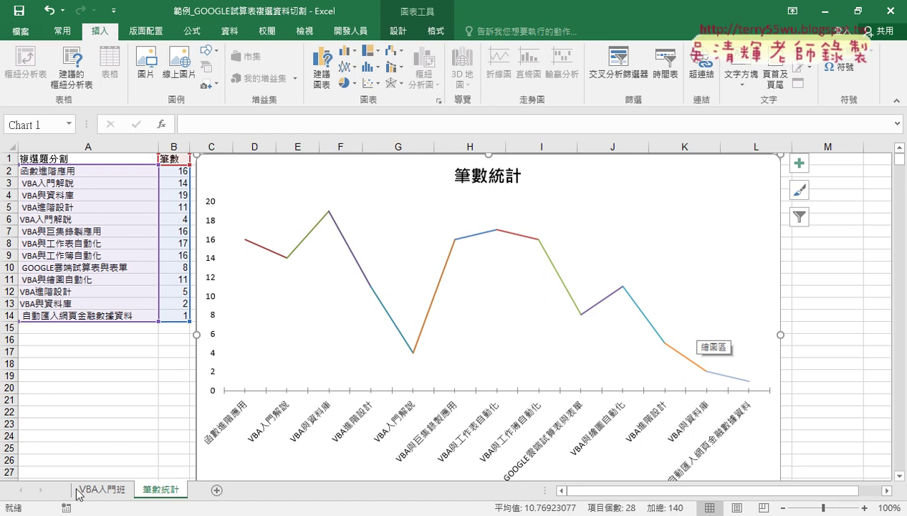
Step: On VBA入門班, select columns G and D to compare split items with the survey responses
{"action": "left_click", "coordinate": [104, 492]}
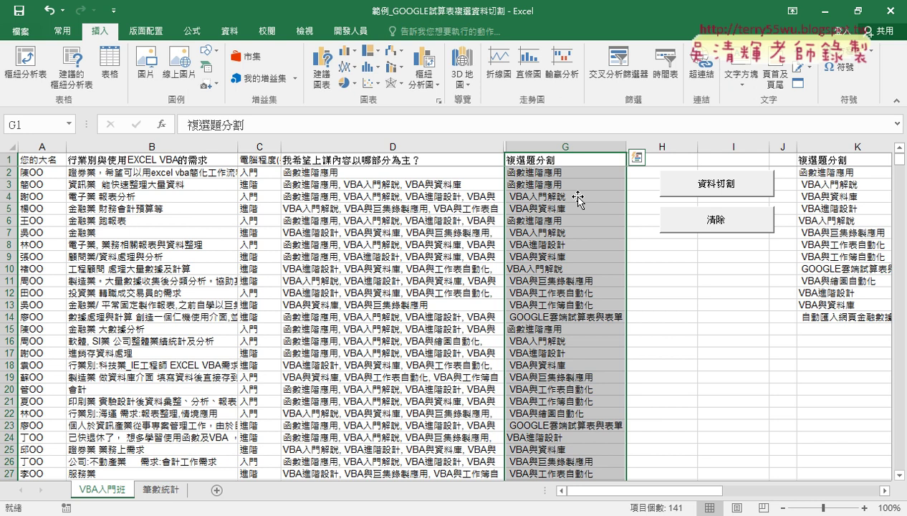
{"action": "left_click", "coordinate": [564, 145]}
{"action": "left_click", "coordinate": [394, 145]}
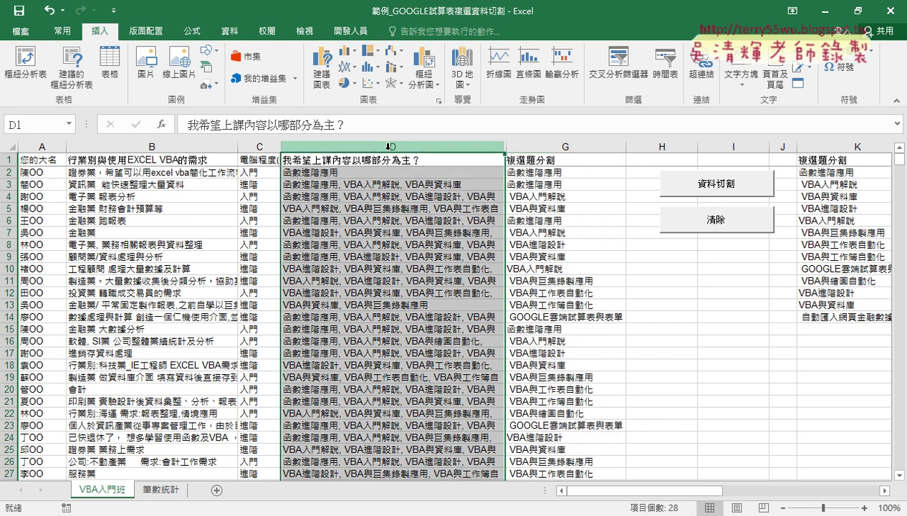
{"action": "left_click", "coordinate": [564, 145]}
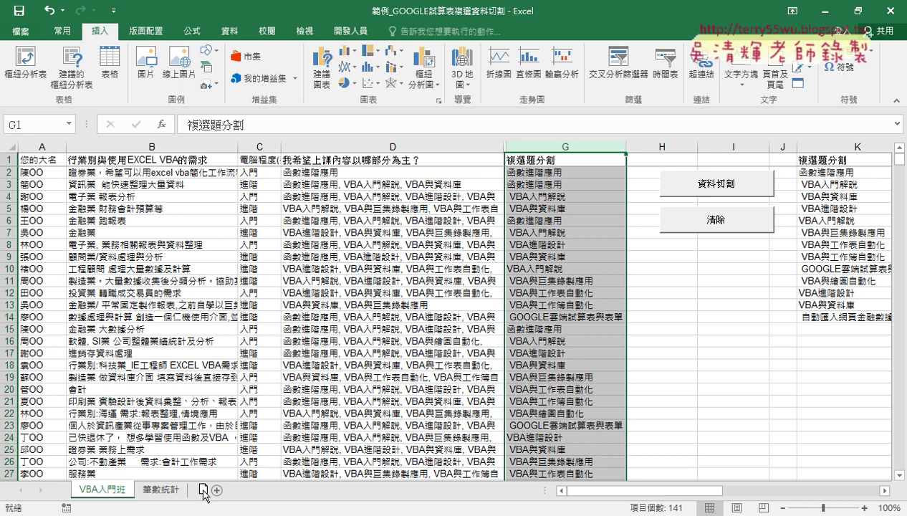
Step: Duplicate VBA入門班 as VBA入門班 (2) and delete column G from the copy
{"action": "left_click_drag", "start_coordinate": [203, 491], "coordinate": [205, 491]}
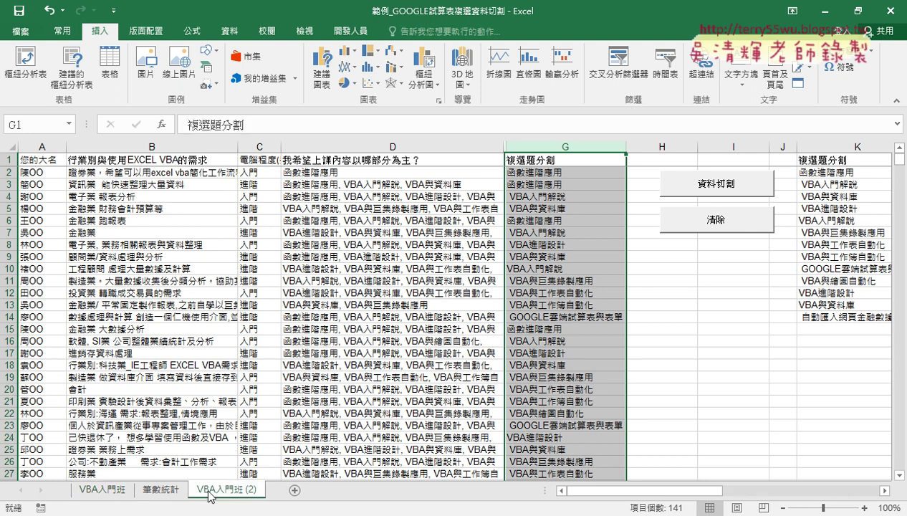
{"action": "left_click", "coordinate": [545, 147]}
{"action": "right_click", "coordinate": [552, 207]}
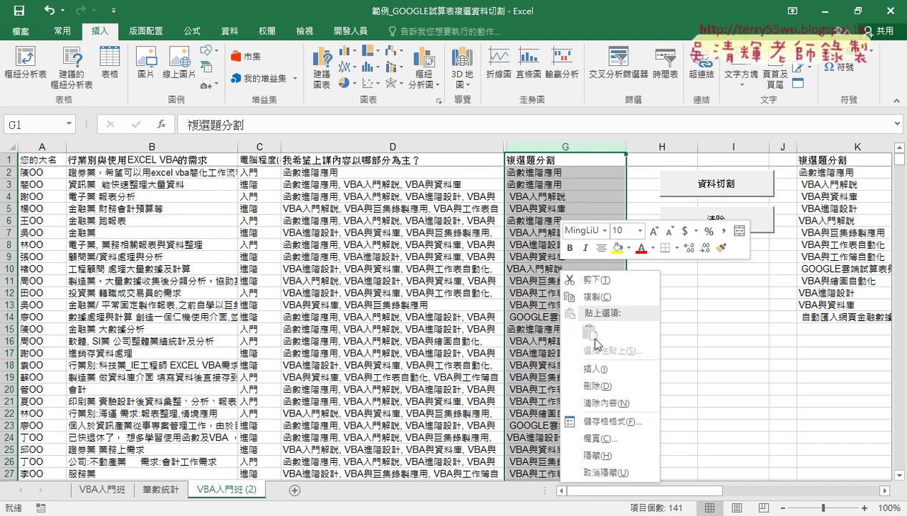
{"action": "left_click", "coordinate": [596, 371]}
{"action": "left_click", "coordinate": [598, 380]}
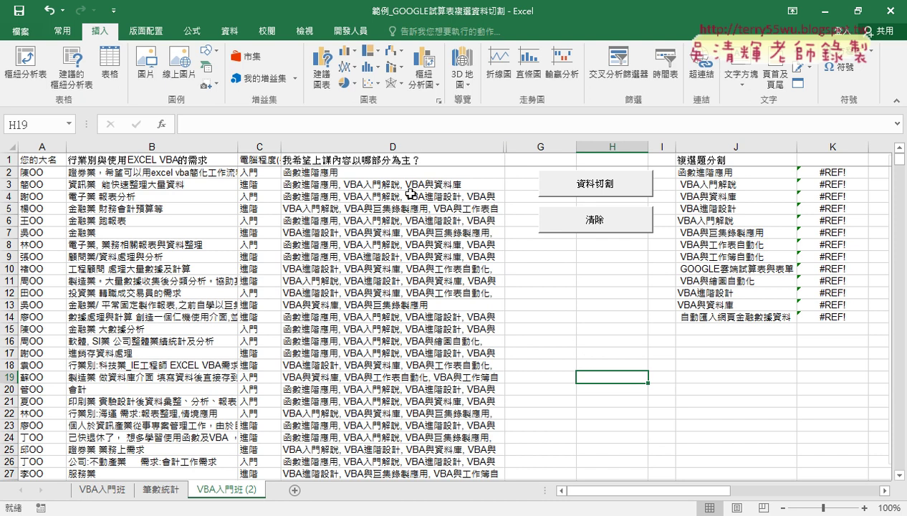
Step: Insert two blank rows at rows 4 and 5 below the three-topic cell D3
{"action": "left_click", "coordinate": [383, 146]}
{"action": "left_click", "coordinate": [331, 183]}
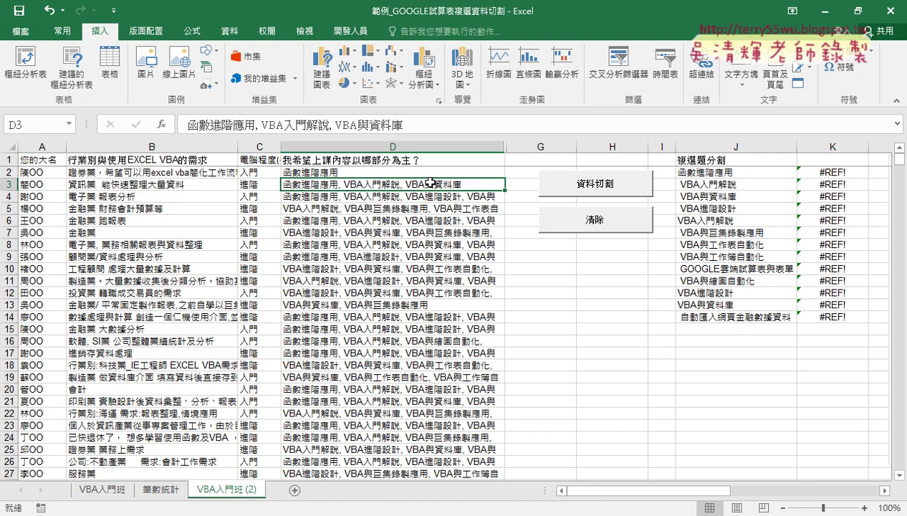
{"action": "left_click", "coordinate": [8, 196]}
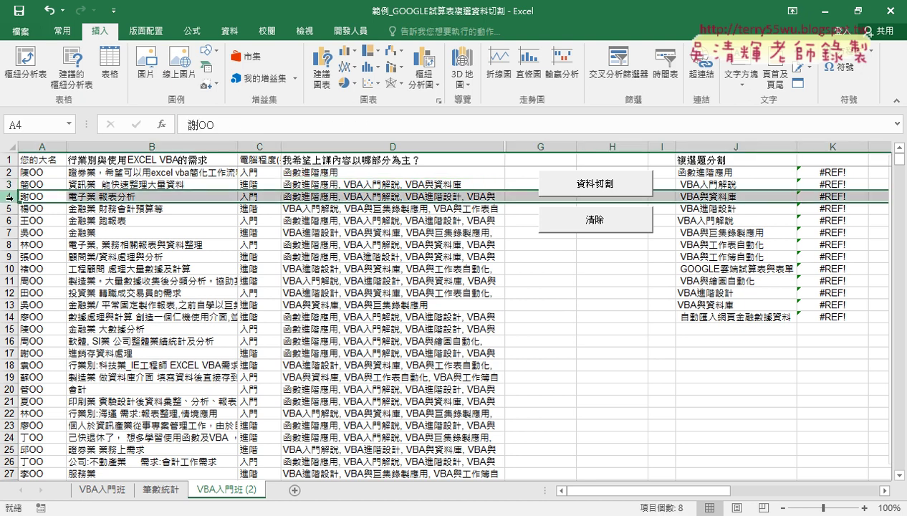
{"action": "right_click", "coordinate": [67, 196]}
{"action": "left_click", "coordinate": [107, 296]}
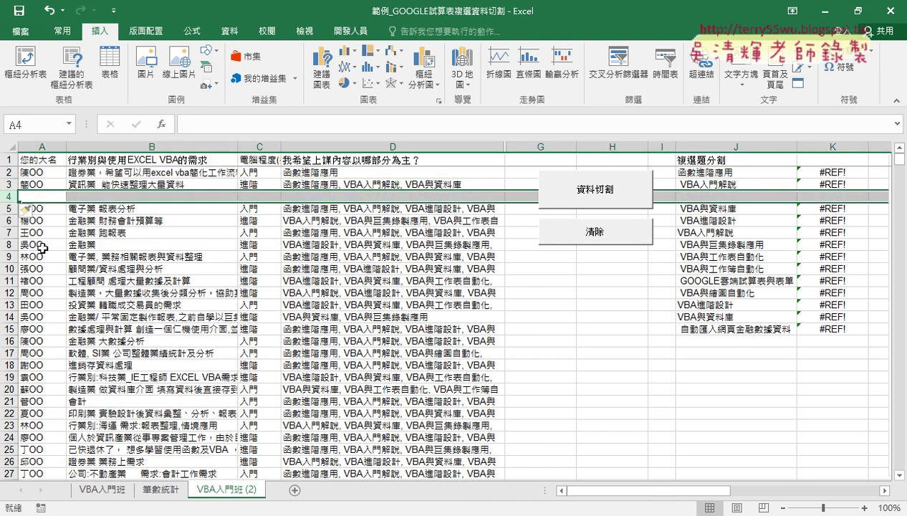
{"action": "right_click", "coordinate": [12, 208]}
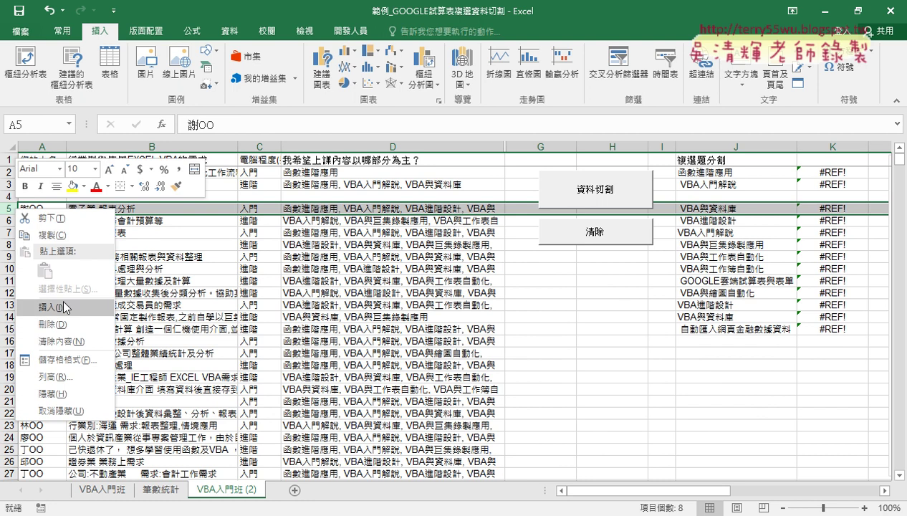
{"action": "left_click", "coordinate": [62, 297]}
Step: Delete the empty rows 4 and 5 with Ctrl+-
{"action": "left_click", "coordinate": [346, 182]}
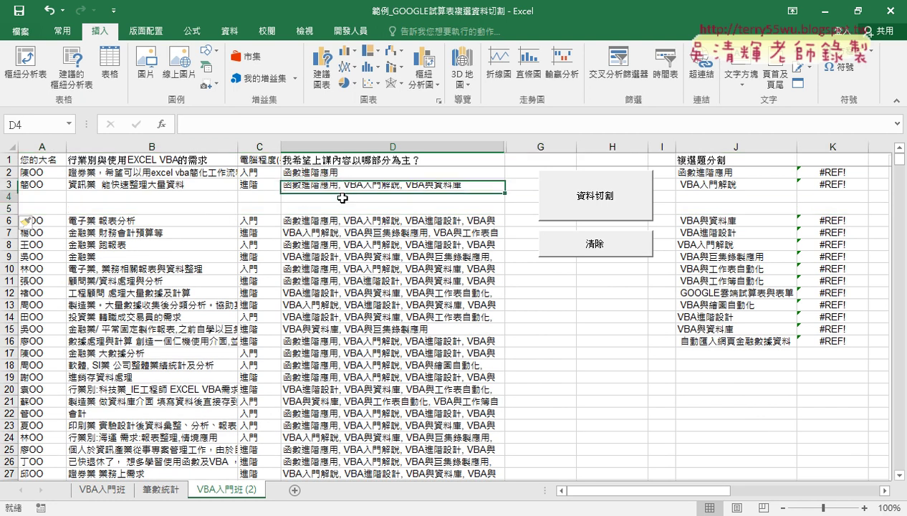
{"action": "left_click", "coordinate": [339, 196]}
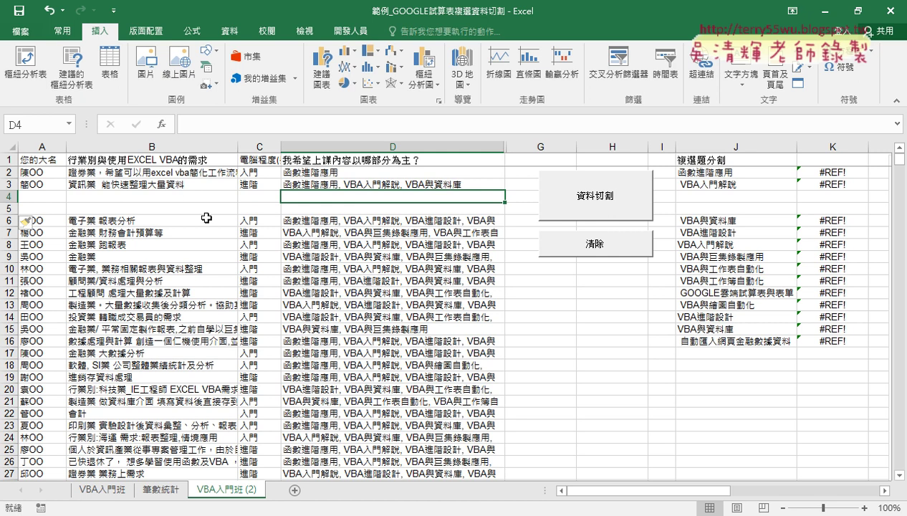
{"action": "key", "text": "ctrl+minus"}
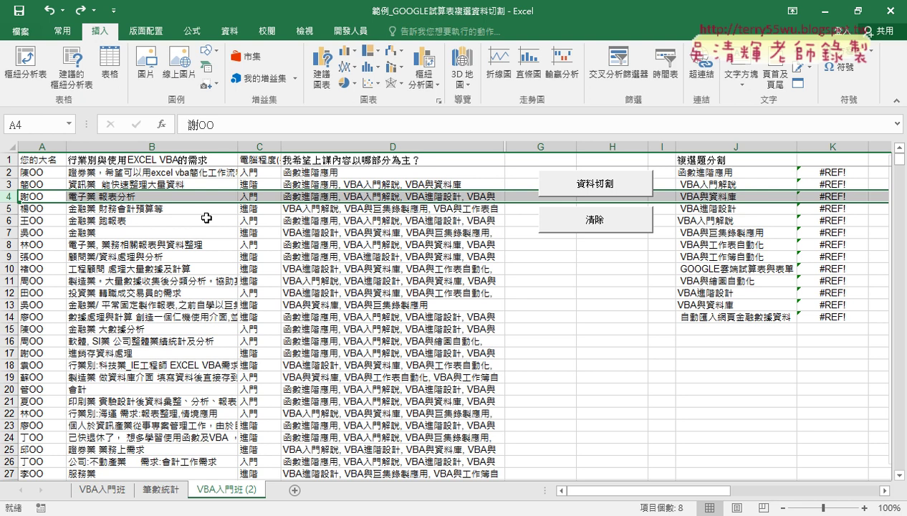
Step: Review the Sub 資料切割4 procedure in the Visual Basic editor, then return to VBA入門班 (2)
{"action": "left_click", "coordinate": [349, 31]}
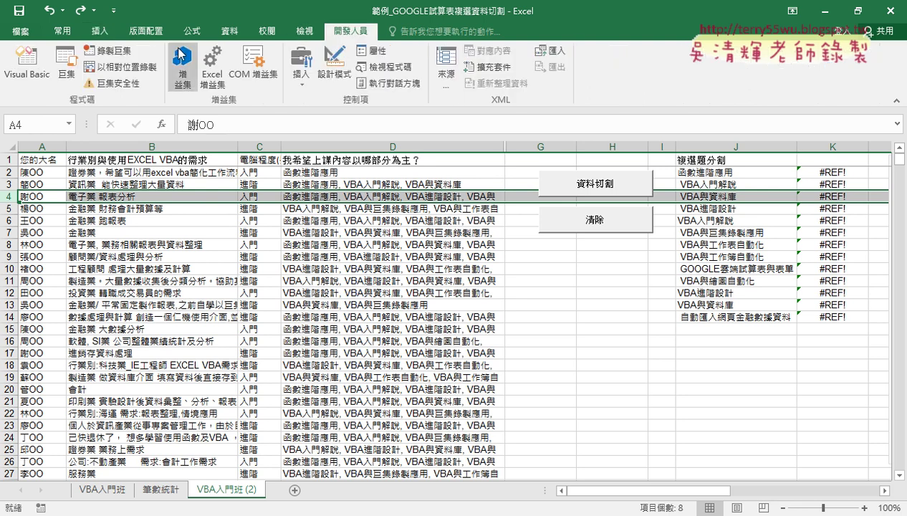
{"action": "left_click", "coordinate": [27, 61]}
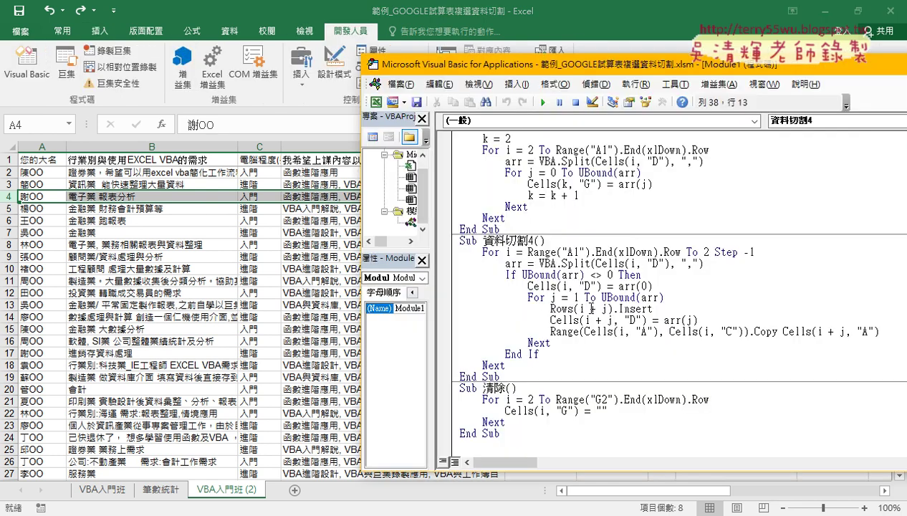
{"action": "left_click_drag", "start_coordinate": [510, 377], "coordinate": [450, 244]}
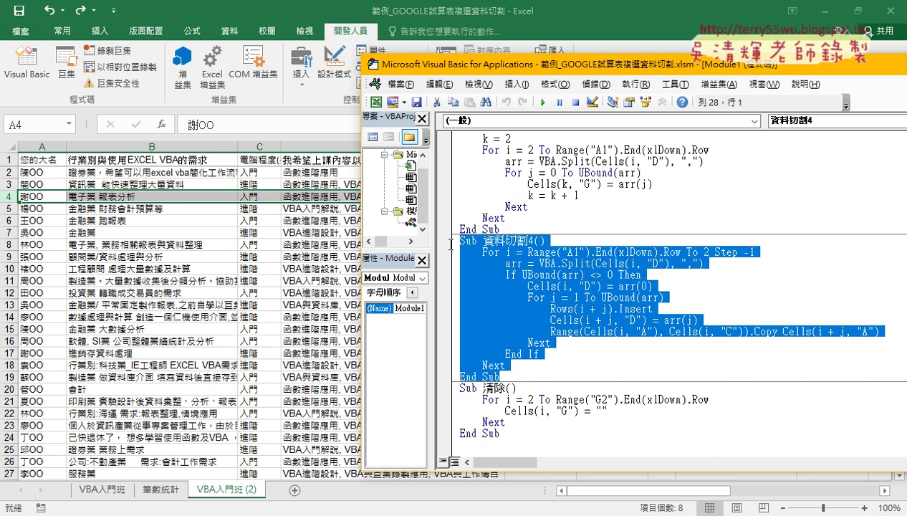
{"action": "left_click", "coordinate": [607, 286]}
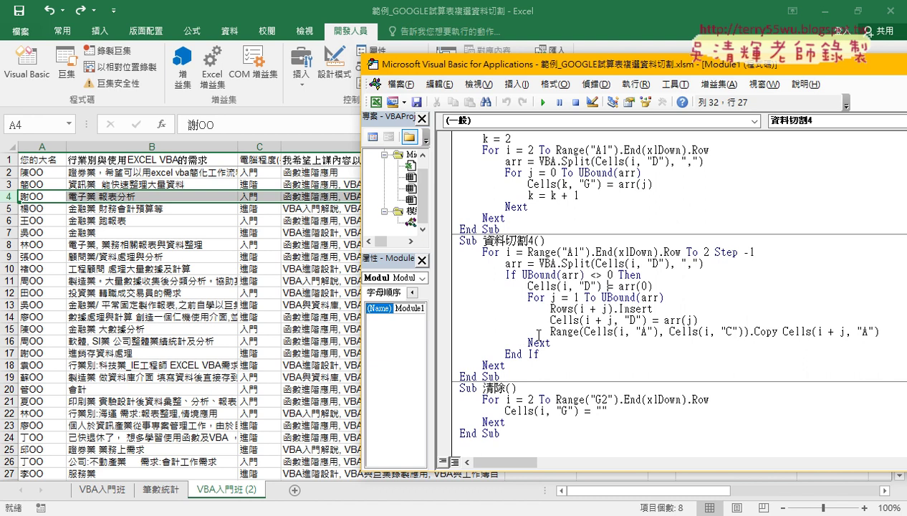
{"action": "left_click", "coordinate": [294, 303]}
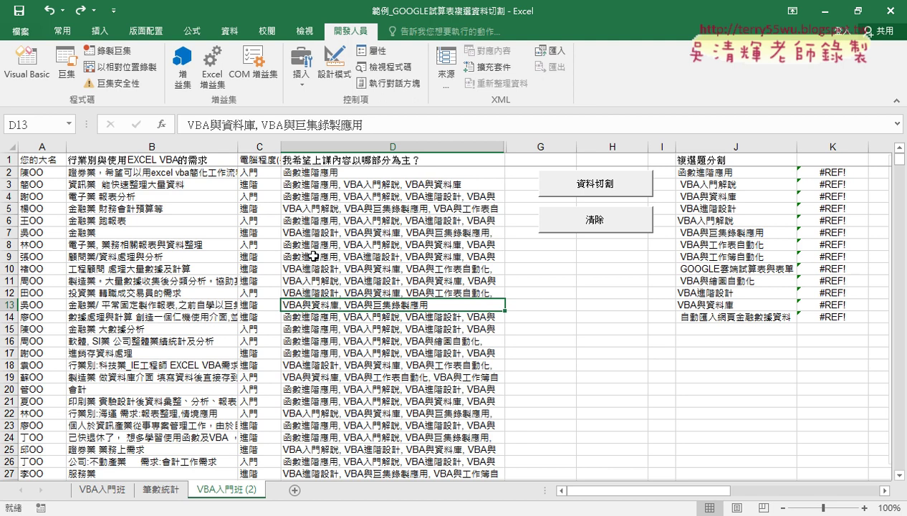
Step: Select cell D3 on the VBA入門班 (2) sheet
{"action": "left_click", "coordinate": [105, 493]}
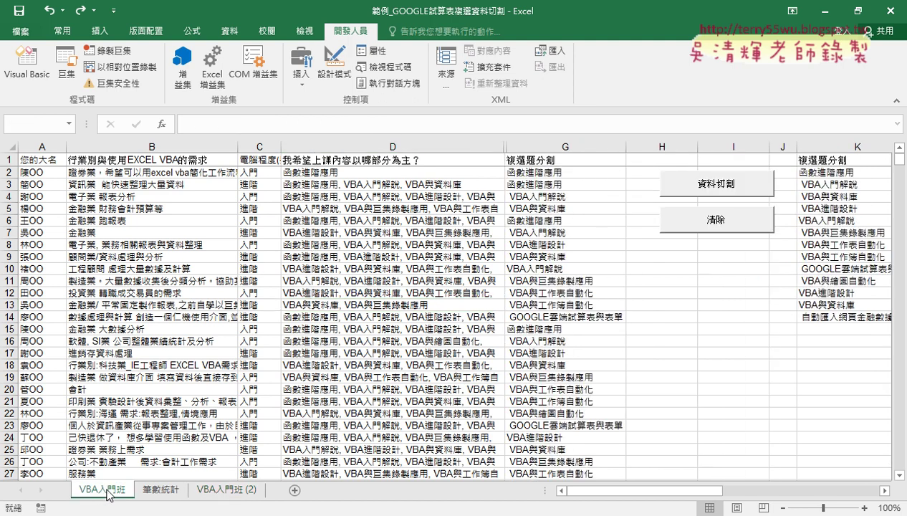
{"action": "left_click", "coordinate": [236, 491]}
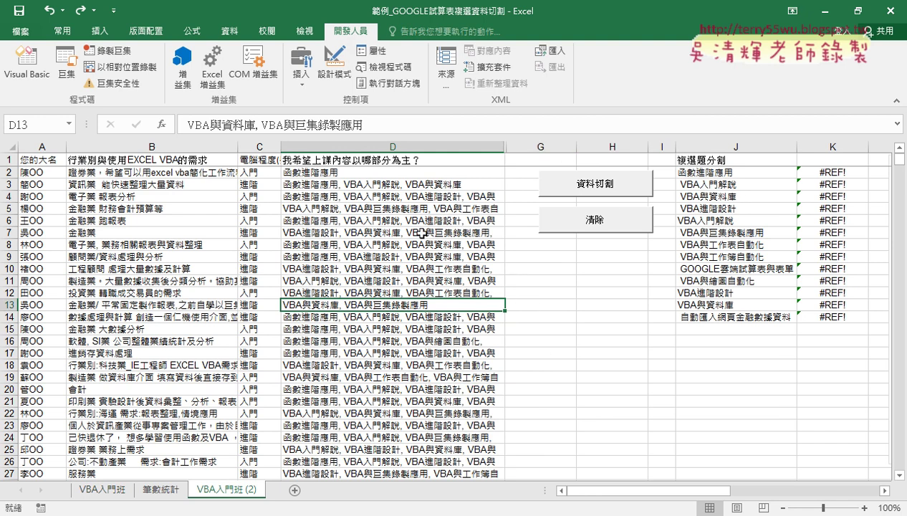
{"action": "left_click", "coordinate": [365, 183]}
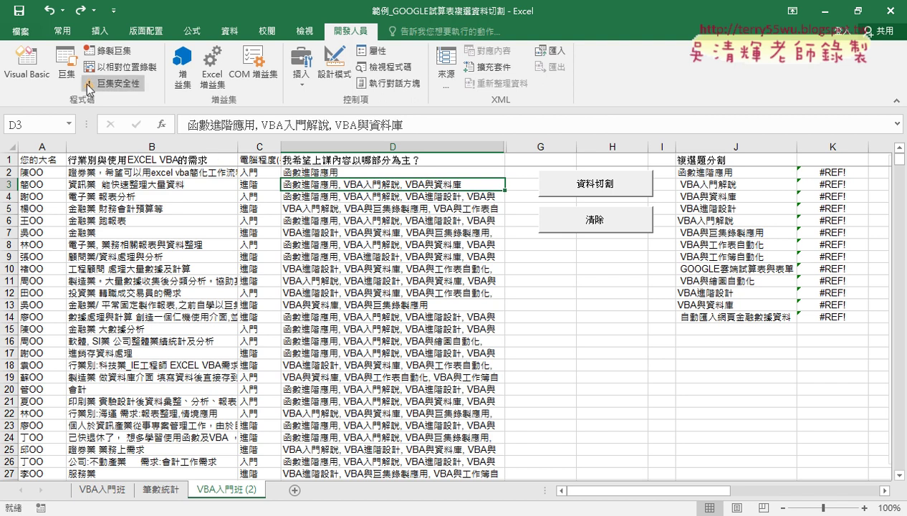
Step: Delete the old 資料切割4 procedure in the VBA editor
{"action": "left_click", "coordinate": [26, 63]}
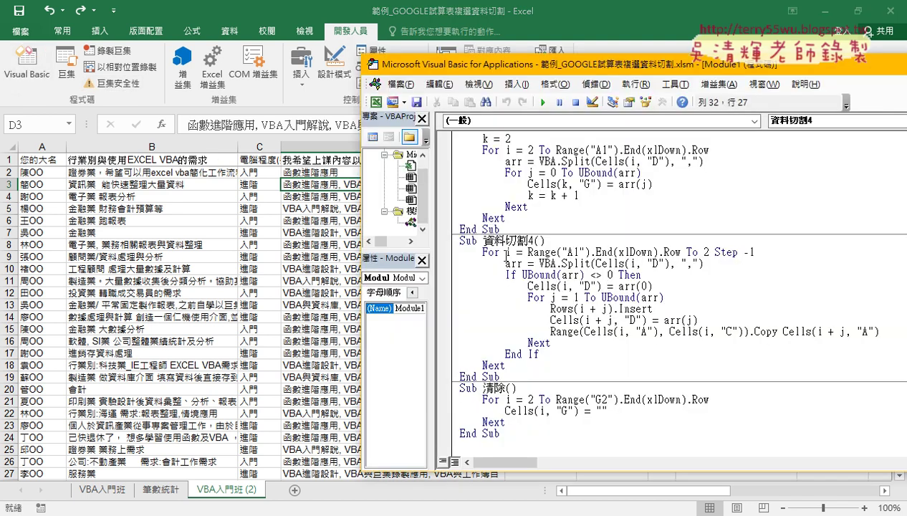
{"action": "left_click_drag", "start_coordinate": [501, 376], "coordinate": [448, 252]}
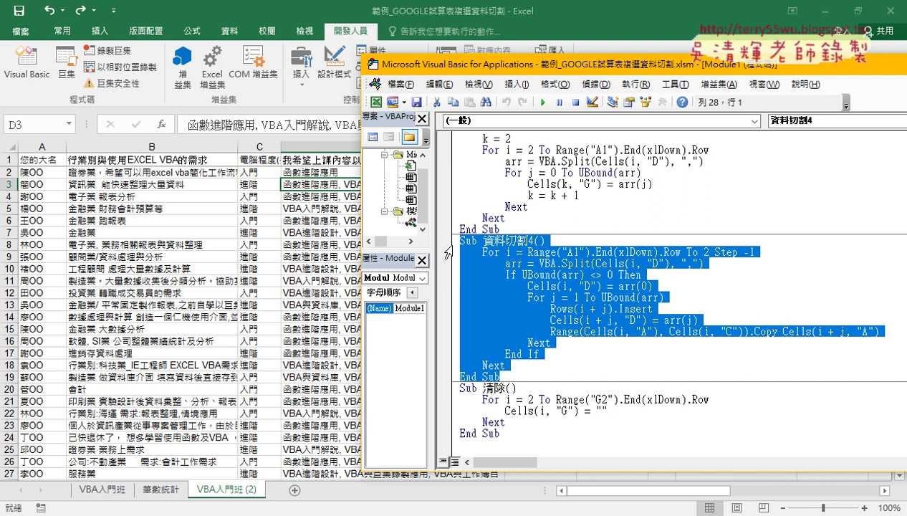
{"action": "key", "text": "Delete"}
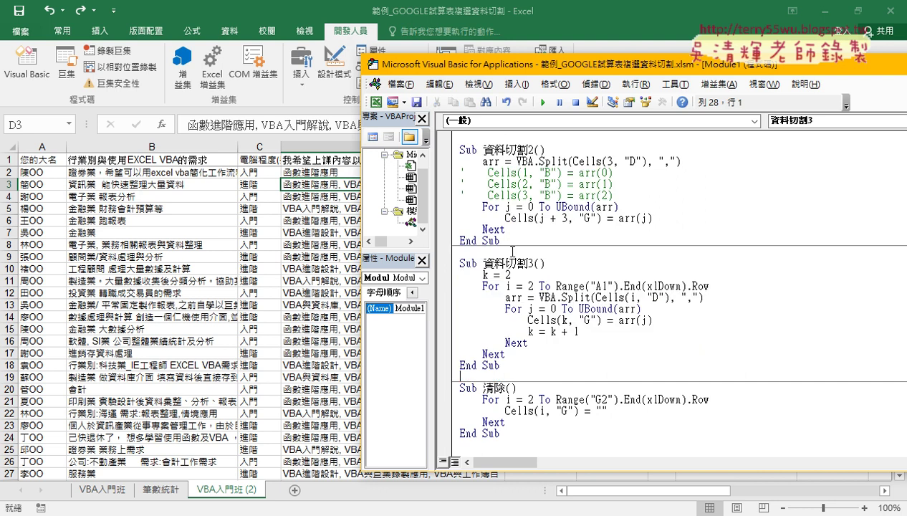
Step: Paste a duplicate of the 資料切割3 procedure below it and start renaming it
{"action": "left_click_drag", "start_coordinate": [511, 363], "coordinate": [445, 262]}
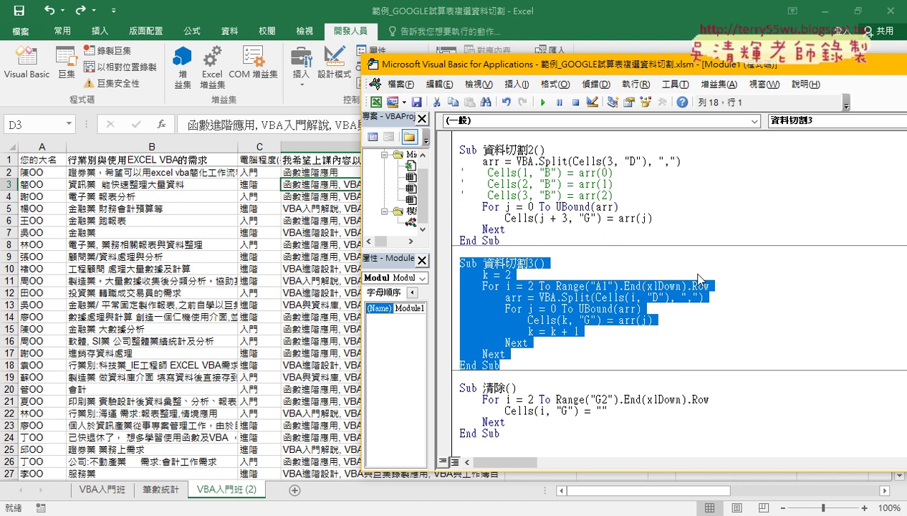
{"action": "scroll", "coordinate": [614, 450], "scroll_direction": "up", "scroll_amount": 2}
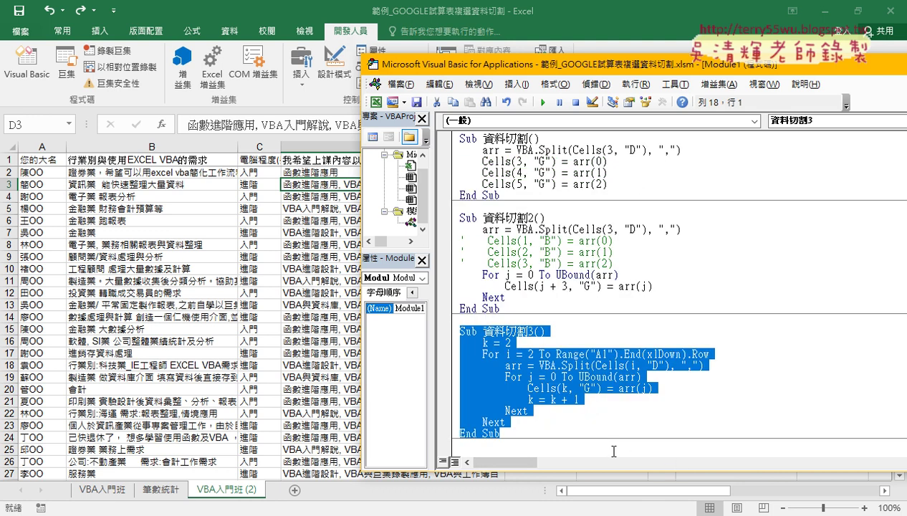
{"action": "scroll", "coordinate": [573, 300], "scroll_direction": "down", "scroll_amount": 2}
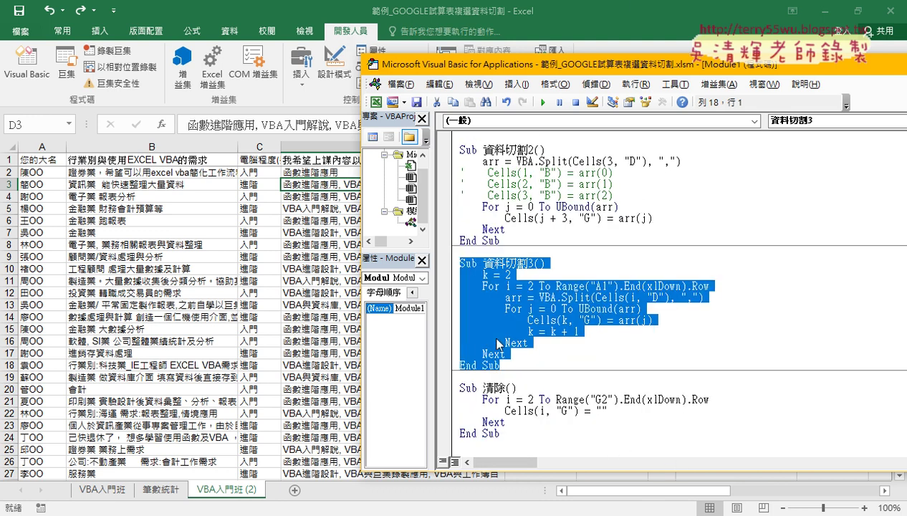
{"action": "key", "text": "ctrl+c"}
{"action": "left_click", "coordinate": [469, 379]}
{"action": "key", "text": "ctrl+v"}
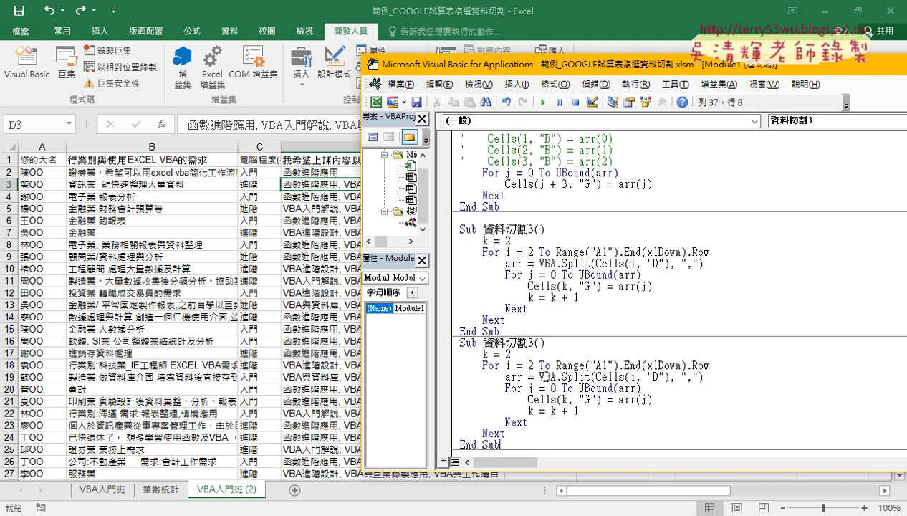
{"action": "left_click", "coordinate": [537, 274]}
{"action": "key", "text": "BackSpace"}
Step: Rename the copy to 資料切割4 and narrow the side panes for more code room
{"action": "type", "text": "4"}
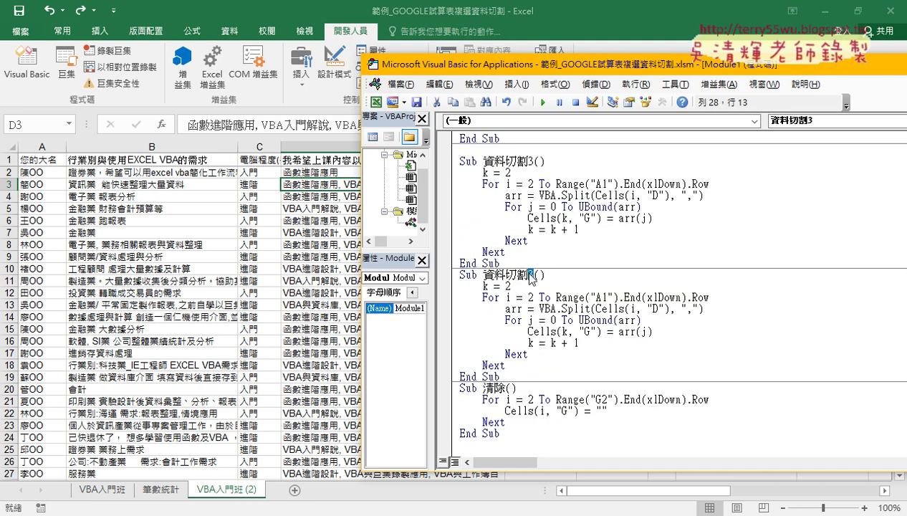
{"action": "left_click", "coordinate": [557, 249]}
{"action": "left_click_drag", "start_coordinate": [432, 201], "coordinate": [399, 201]}
Step: Move the VBA editor right to reveal the sheet and outline row 3 in red
{"action": "left_click_drag", "start_coordinate": [435, 68], "coordinate": [586, 72]}
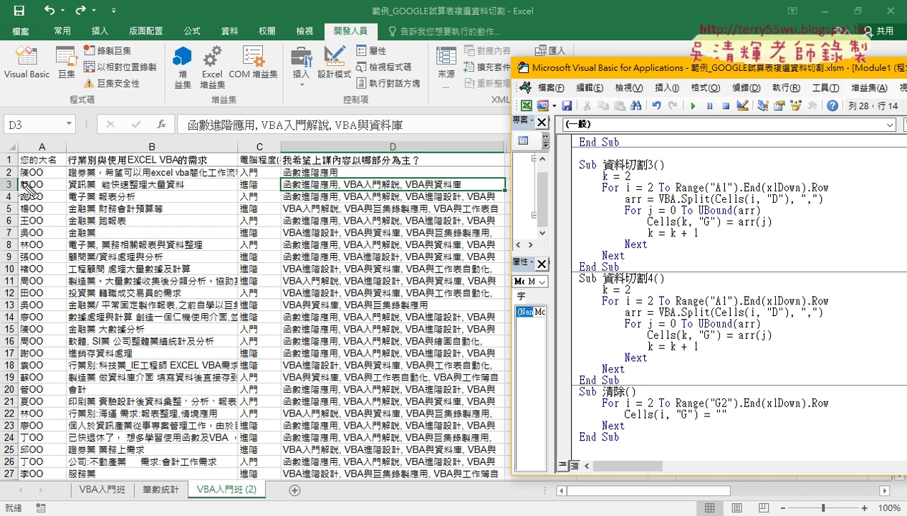
{"action": "mouse_move", "coordinate": [8, 188]}
{"action": "left_mouse_down"}
{"action": "mouse_move", "coordinate": [236, 170]}
{"action": "mouse_move", "coordinate": [440, 176]}
{"action": "mouse_move", "coordinate": [491, 199]}
{"action": "left_mouse_up"}
{"action": "left_click_drag", "start_coordinate": [29, 202], "coordinate": [494, 189]}
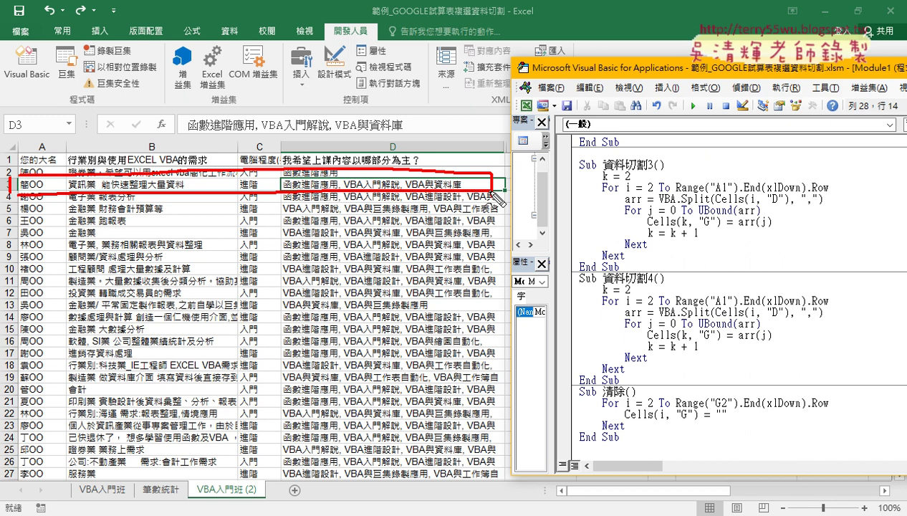
Step: Delete the k = 2 line and the outer For/Next loop, outdenting the remaining body
{"action": "key", "text": "Escape"}
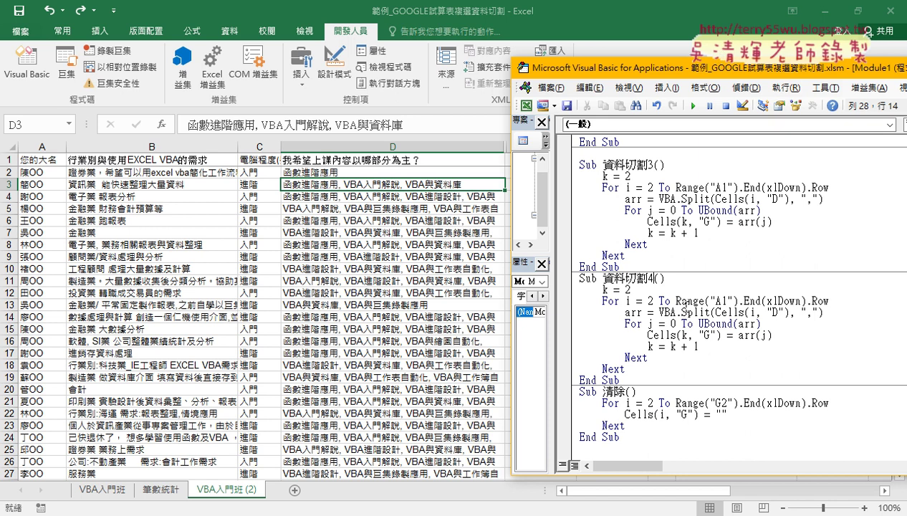
{"action": "left_click", "coordinate": [637, 290]}
{"action": "left_click_drag", "start_coordinate": [638, 290], "coordinate": [546, 288]}
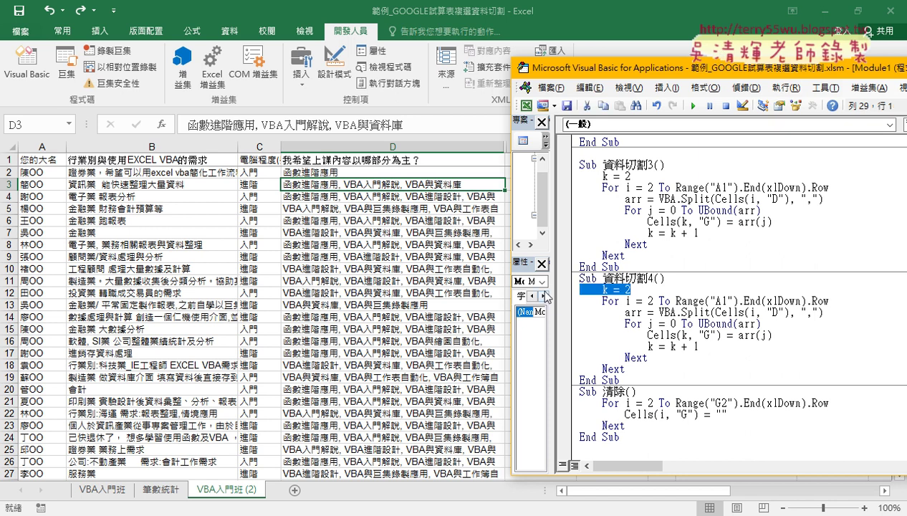
{"action": "key", "text": "Delete"}
{"action": "key", "text": "Delete"}
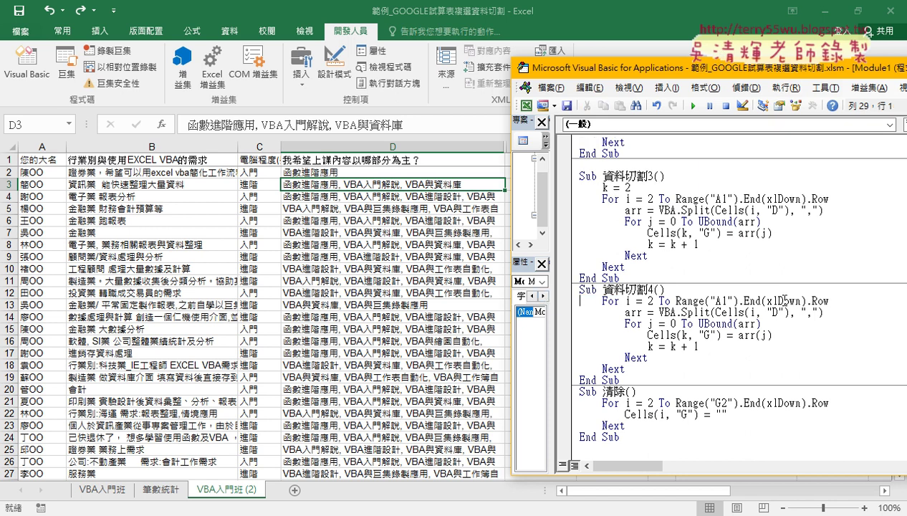
{"action": "left_click_drag", "start_coordinate": [828, 300], "coordinate": [552, 301]}
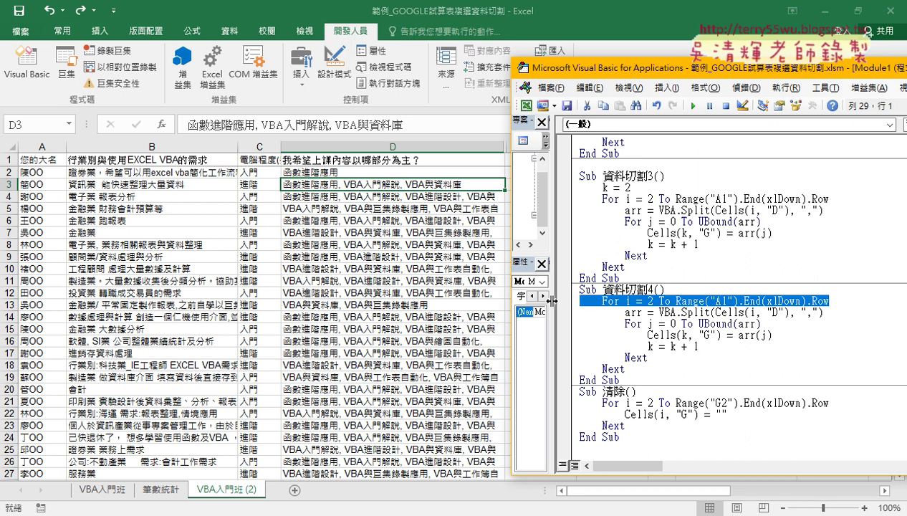
{"action": "key", "text": "Delete"}
{"action": "key", "text": "Delete"}
{"action": "left_click", "coordinate": [636, 374]}
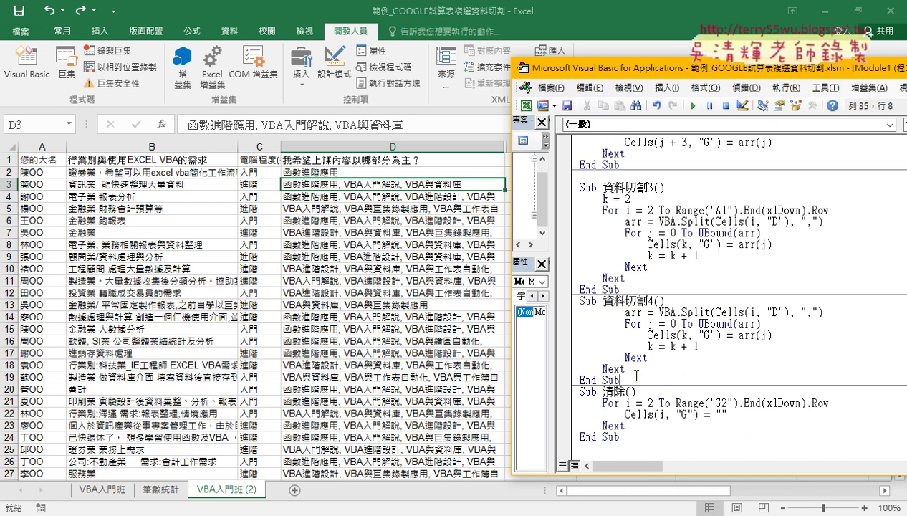
{"action": "left_click_drag", "start_coordinate": [634, 368], "coordinate": [567, 368]}
{"action": "key", "text": "Delete"}
{"action": "left_click_drag", "start_coordinate": [651, 361], "coordinate": [544, 315]}
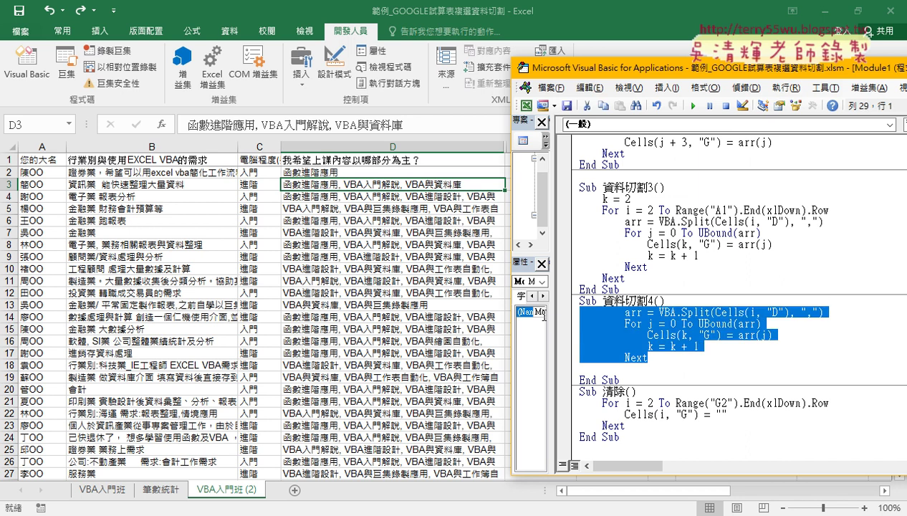
{"action": "key", "text": "shift+Tab"}
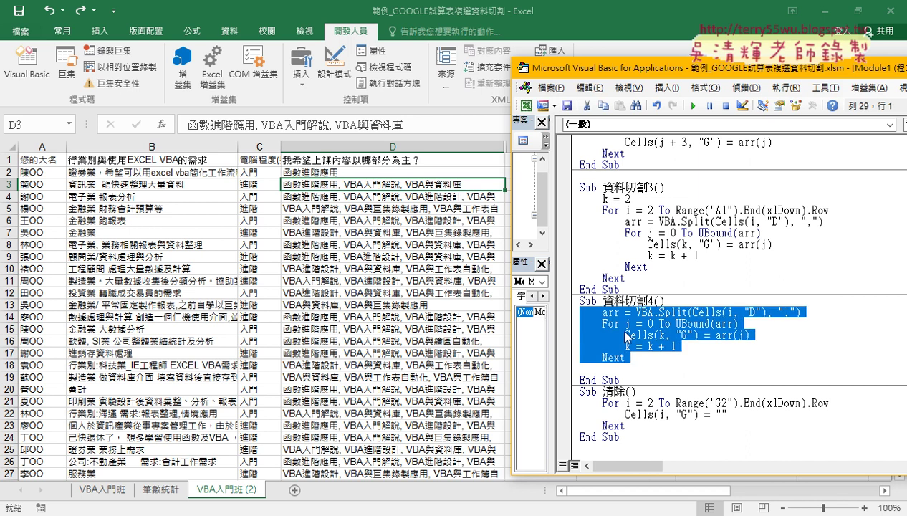
{"action": "left_click", "coordinate": [623, 334]}
Step: Change the Split source row from i to 3 so it splits Cells(3, "D")
{"action": "left_click_drag", "start_coordinate": [802, 312], "coordinate": [637, 312]}
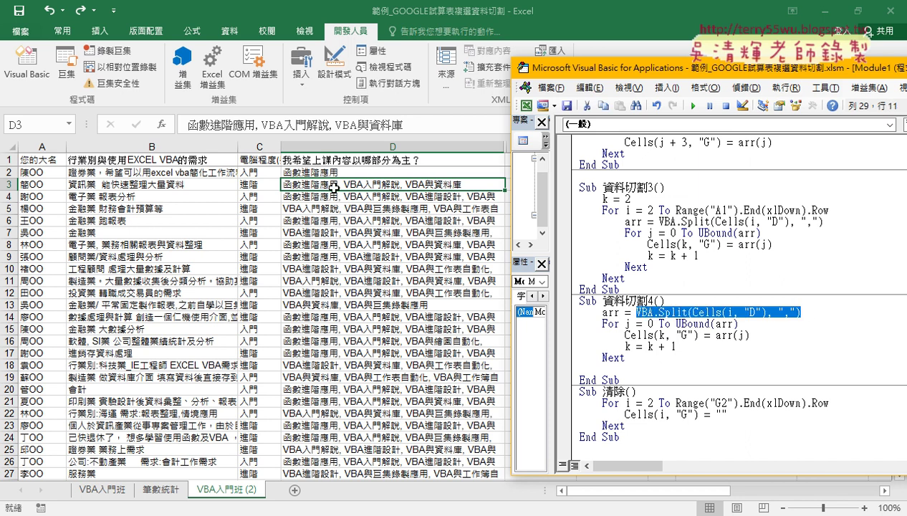
{"action": "left_click", "coordinate": [727, 313]}
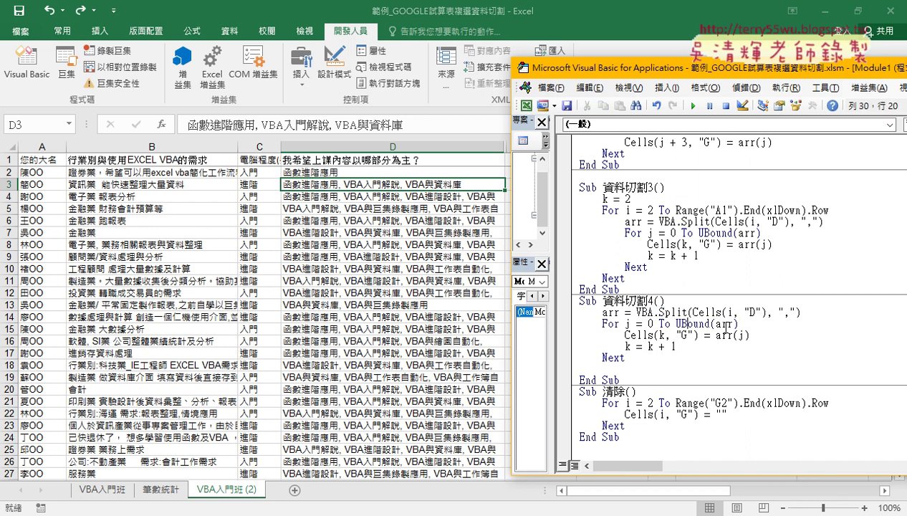
{"action": "type", "text": "3"}
{"action": "left_click_drag", "start_coordinate": [794, 312], "coordinate": [693, 312]}
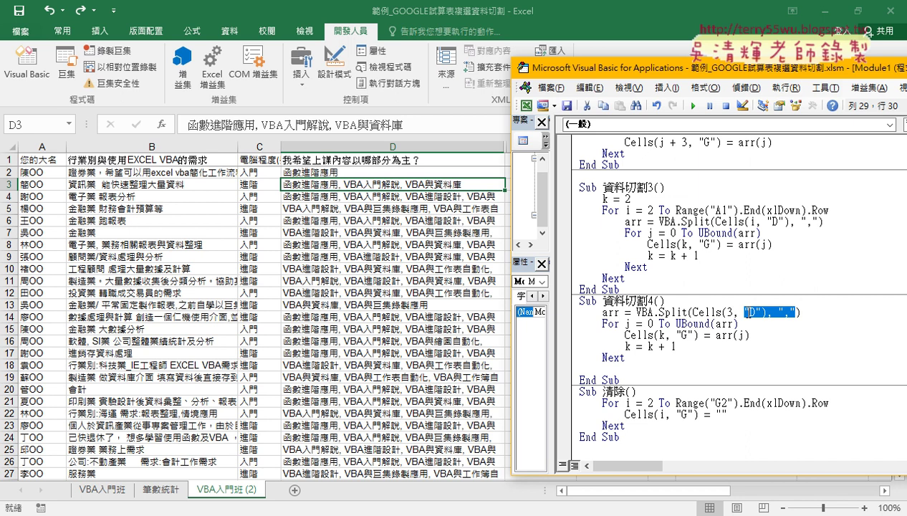
{"action": "double_click", "coordinate": [610, 312]}
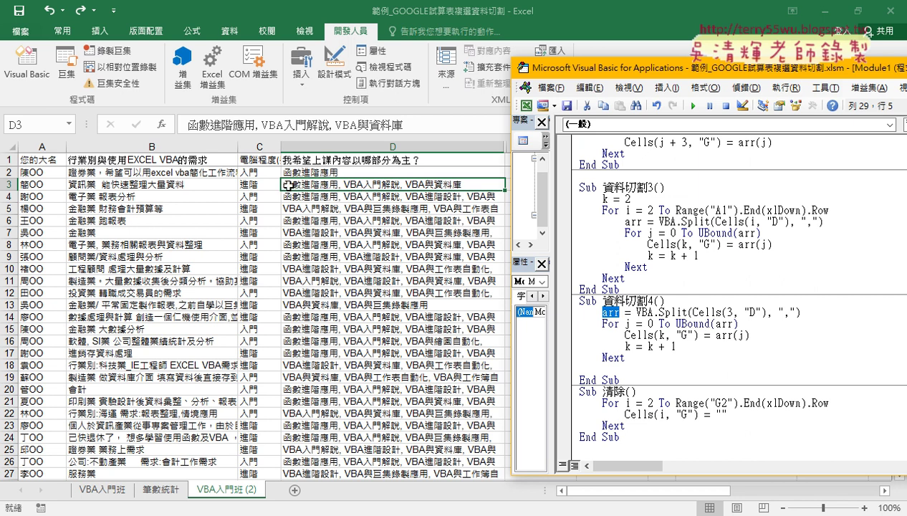
Step: Add a Rows(3 + 1).Insert line right after the Split line
{"action": "left_click", "coordinate": [824, 312]}
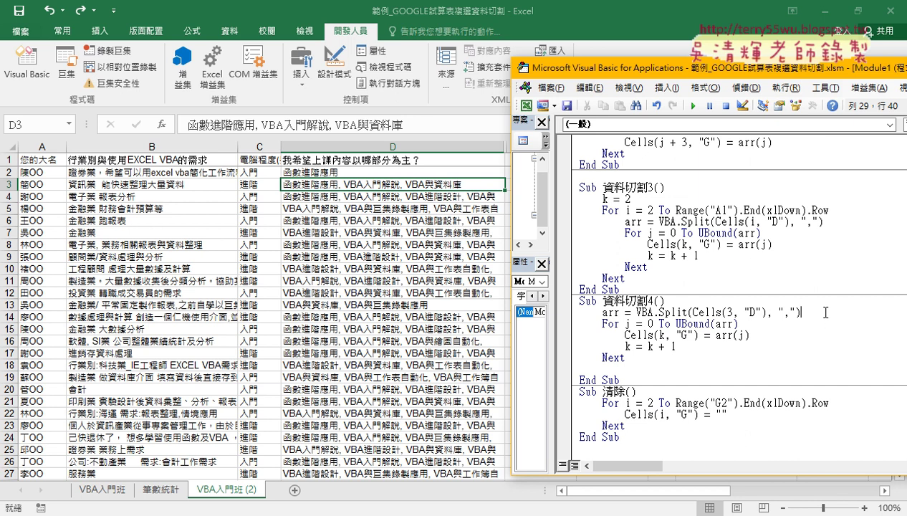
{"action": "key", "text": "Return"}
{"action": "key", "text": "Return"}
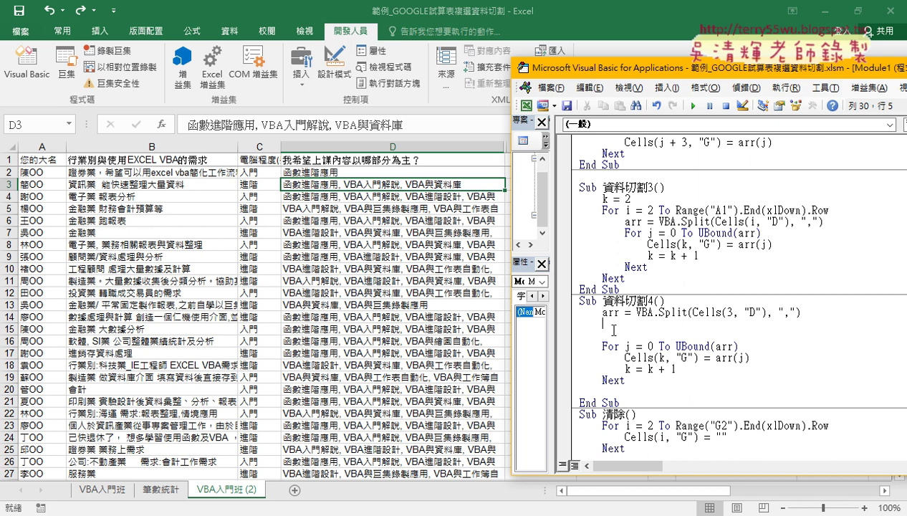
{"action": "type", "text": "k"}
{"action": "key", "text": "BackSpace"}
{"action": "type", "text": "row"}
{"action": "type", "text": "s("}
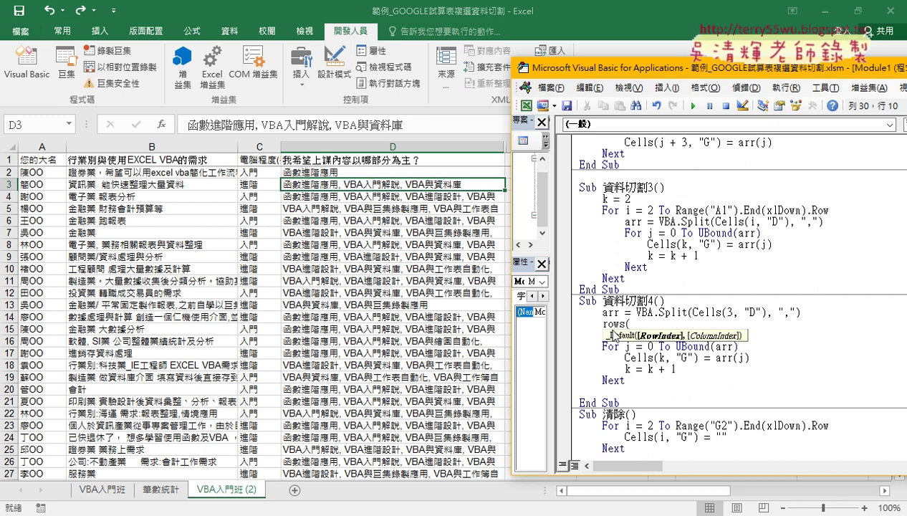
{"action": "type", "text": "3"}
{"action": "type", "text": "+1"}
{"action": "type", "text": ")"}
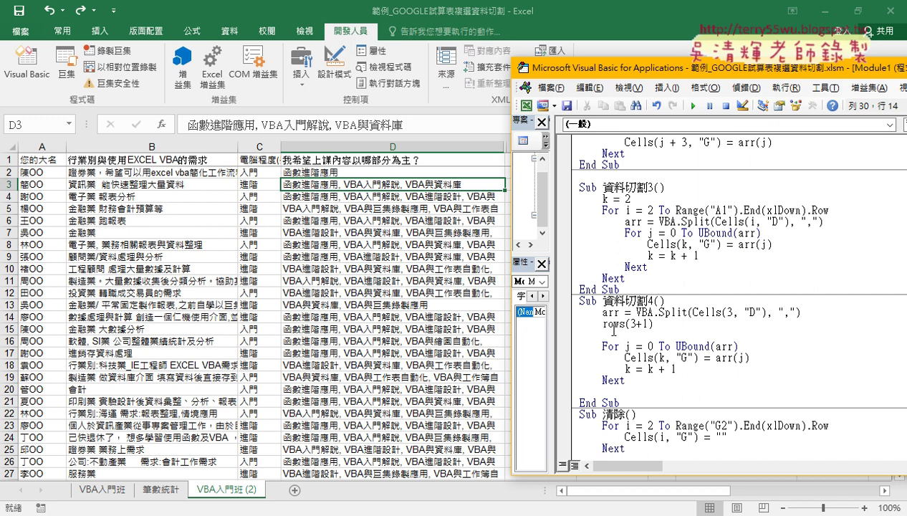
{"action": "type", "text": ".i"}
{"action": "type", "text": "nse"}
{"action": "type", "text": "rt"}
{"action": "key", "text": "Down"}
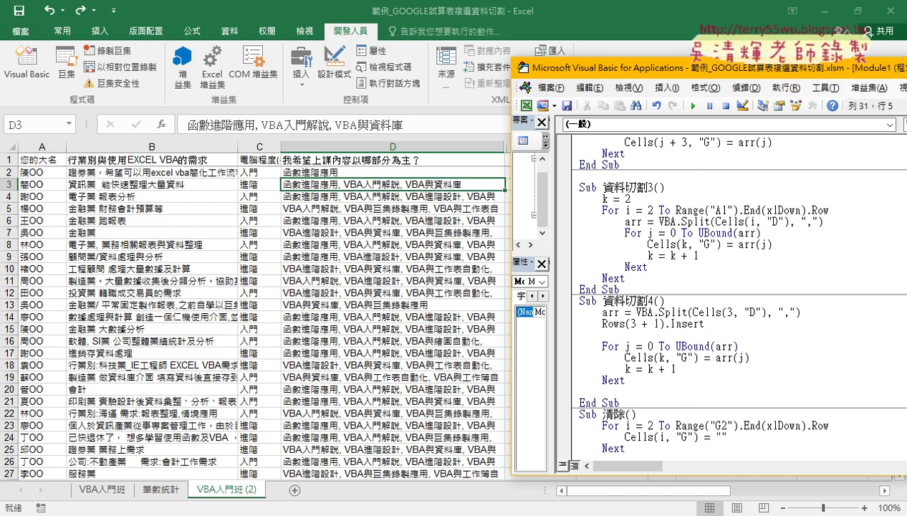
{"action": "mouse_move", "coordinate": [630, 324]}
{"action": "left_mouse_down"}
{"action": "mouse_move", "coordinate": [660, 327]}
{"action": "mouse_move", "coordinate": [601, 324]}
{"action": "left_mouse_up"}
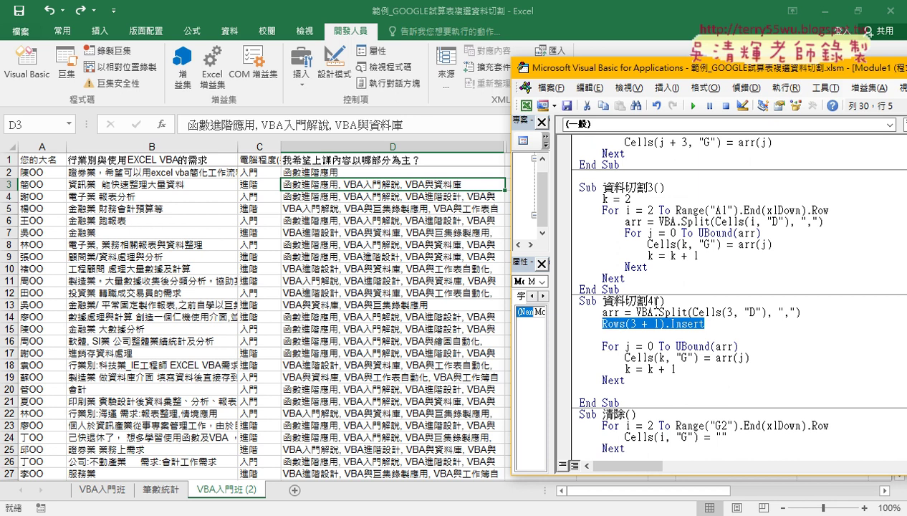
{"action": "left_click", "coordinate": [613, 323]}
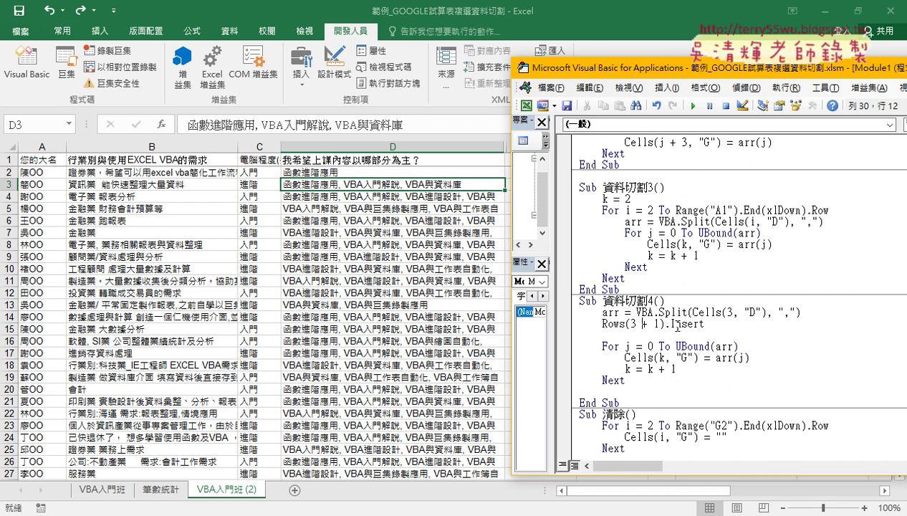
Step: Step through 資料切割4 with F8 until Rows(3 + 1).Insert adds empty row 4
{"action": "key", "text": "F8"}
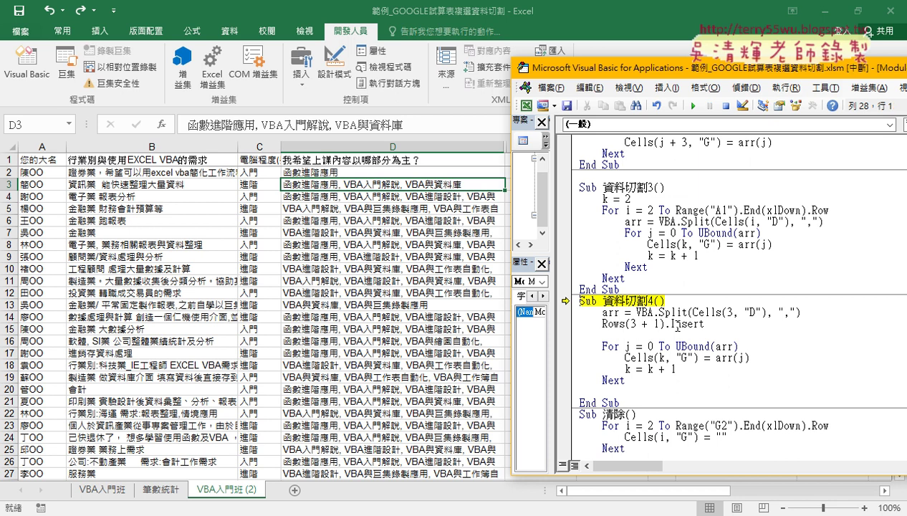
{"action": "key", "text": "F8"}
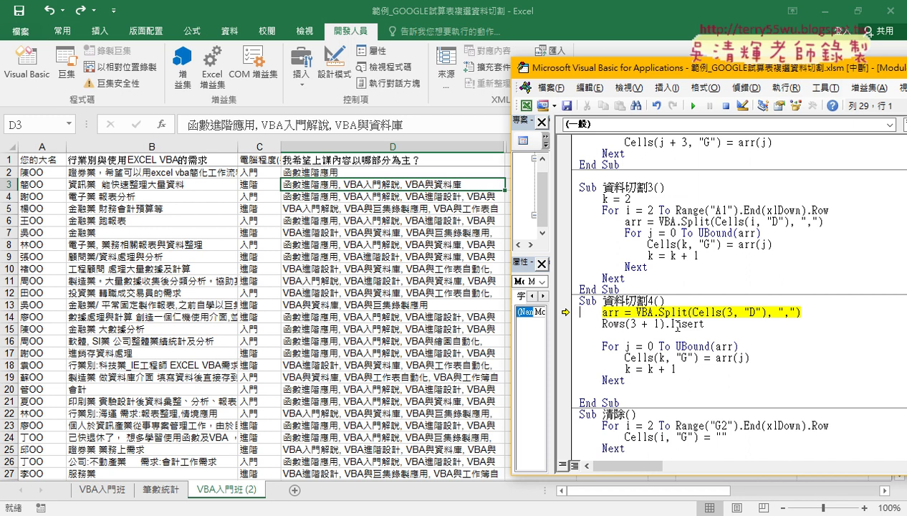
{"action": "key", "text": "F8"}
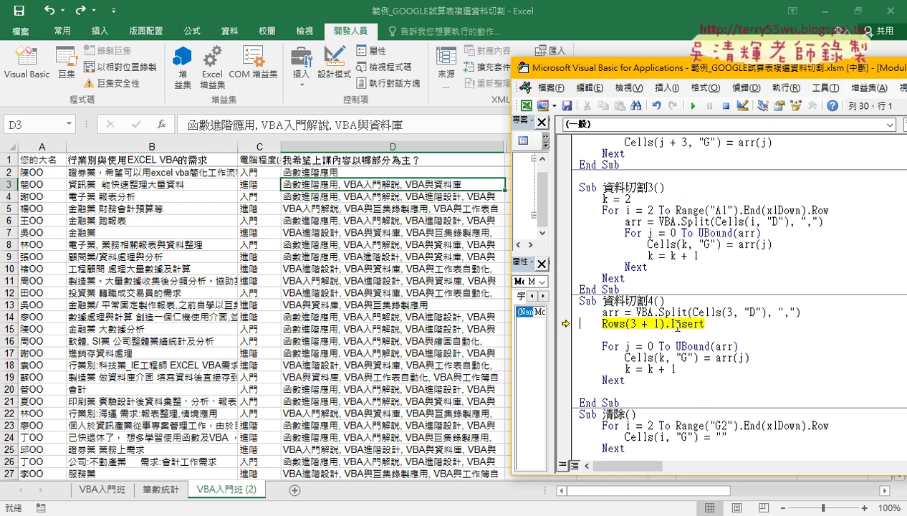
{"action": "key", "text": "F8"}
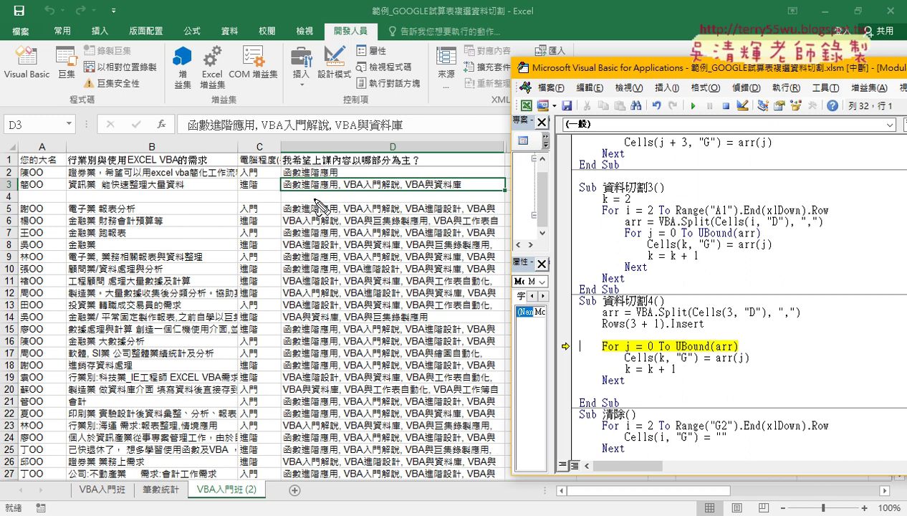
Step: Mark row 3 and the new empty row 4 on screen, then select cell D4
{"action": "mouse_move", "coordinate": [622, 315]}
{"action": "left_mouse_down"}
{"action": "mouse_move", "coordinate": [429, 201]}
{"action": "mouse_move", "coordinate": [387, 192]}
{"action": "left_mouse_up"}
{"action": "left_click_drag", "start_coordinate": [13, 199], "coordinate": [269, 188]}
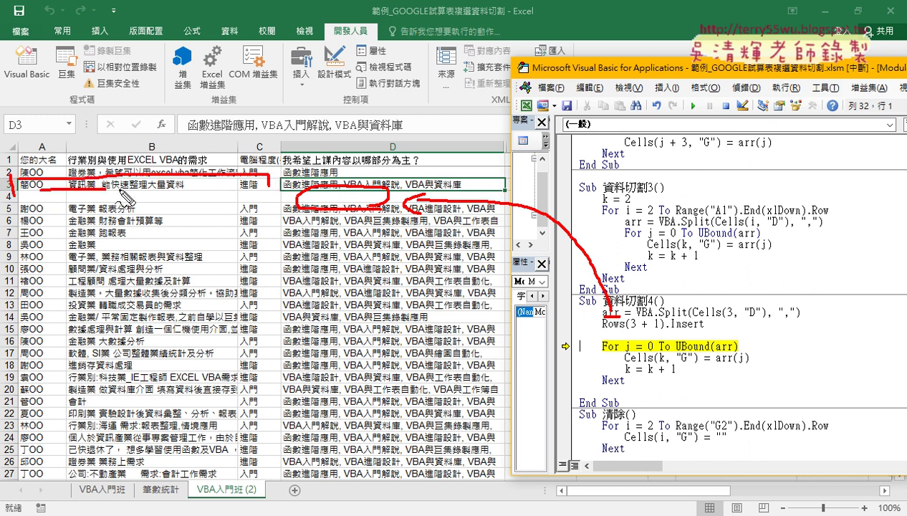
{"action": "left_click_drag", "start_coordinate": [54, 197], "coordinate": [236, 189]}
{"action": "mouse_move", "coordinate": [12, 192]}
{"action": "left_mouse_down"}
{"action": "mouse_move", "coordinate": [16, 222]}
{"action": "mouse_move", "coordinate": [254, 199]}
{"action": "left_mouse_up"}
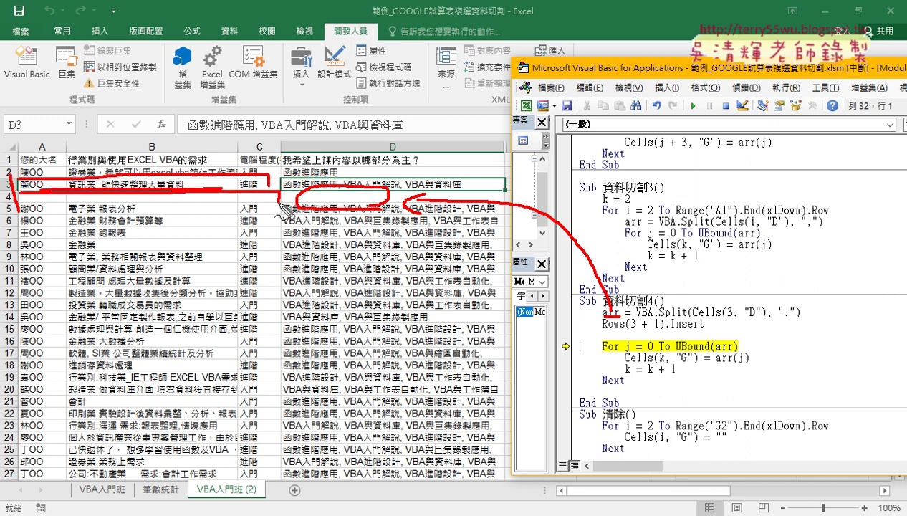
{"action": "left_click_drag", "start_coordinate": [25, 200], "coordinate": [277, 208]}
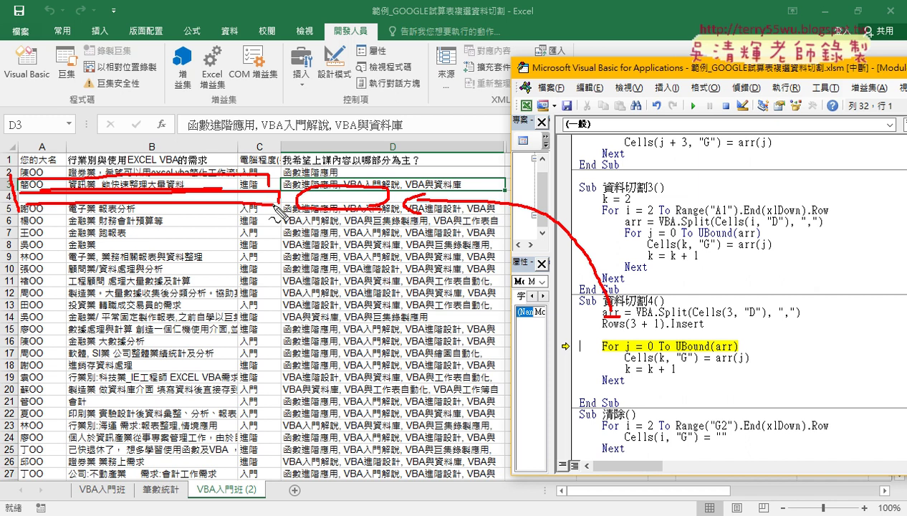
{"action": "key", "text": "Escape"}
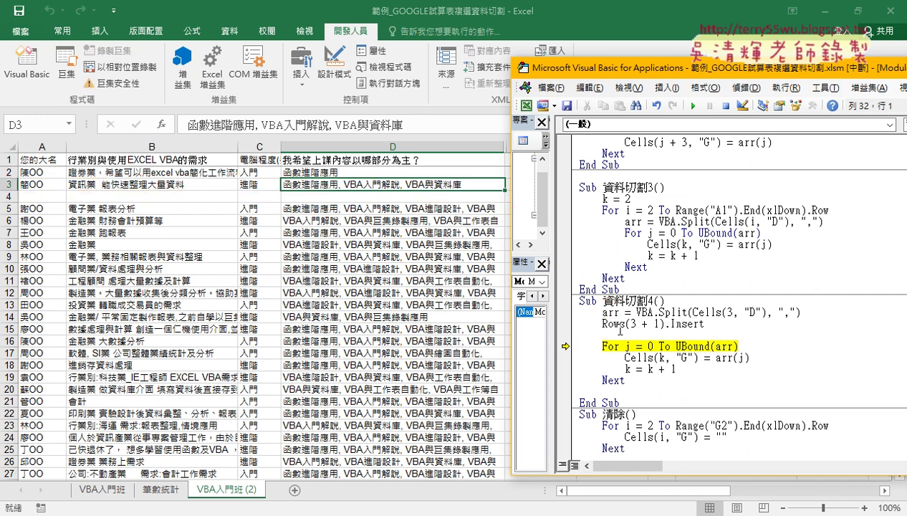
{"action": "left_click", "coordinate": [638, 334]}
{"action": "left_click", "coordinate": [391, 195]}
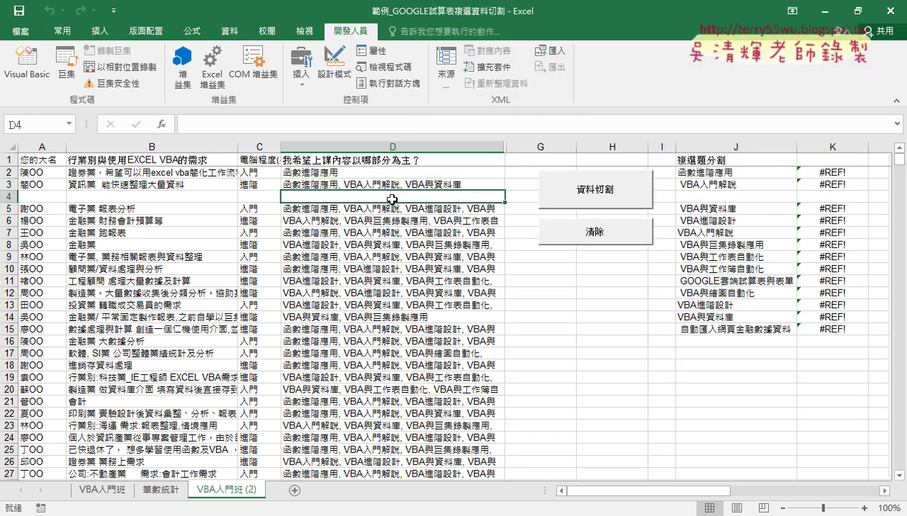
{"action": "left_click", "coordinate": [26, 63]}
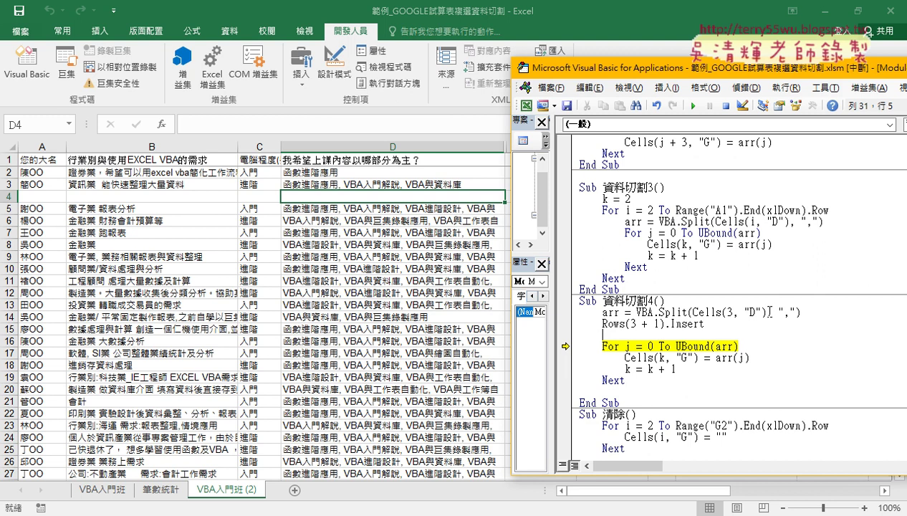
Step: Write Cells(3 + 1, "D") = arr(0) on a new line below the insert
{"action": "left_click_drag", "start_coordinate": [765, 312], "coordinate": [692, 313]}
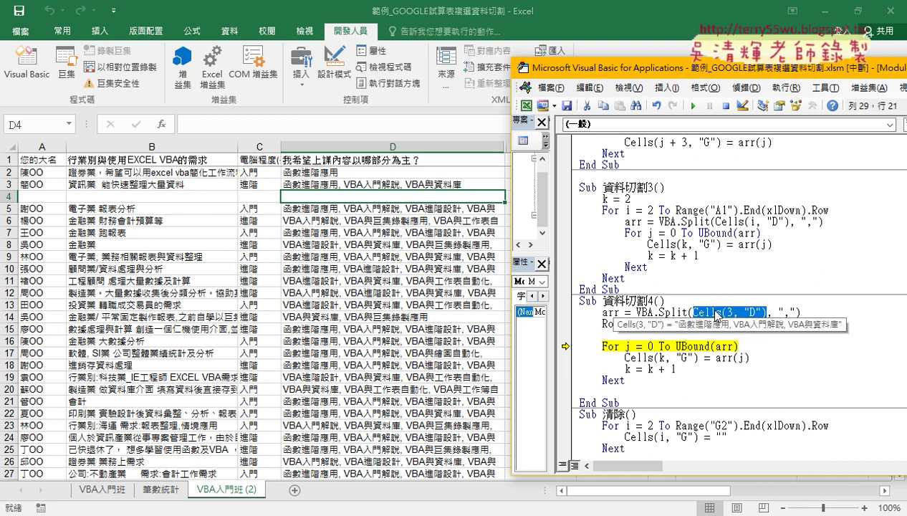
{"action": "left_click", "coordinate": [669, 336]}
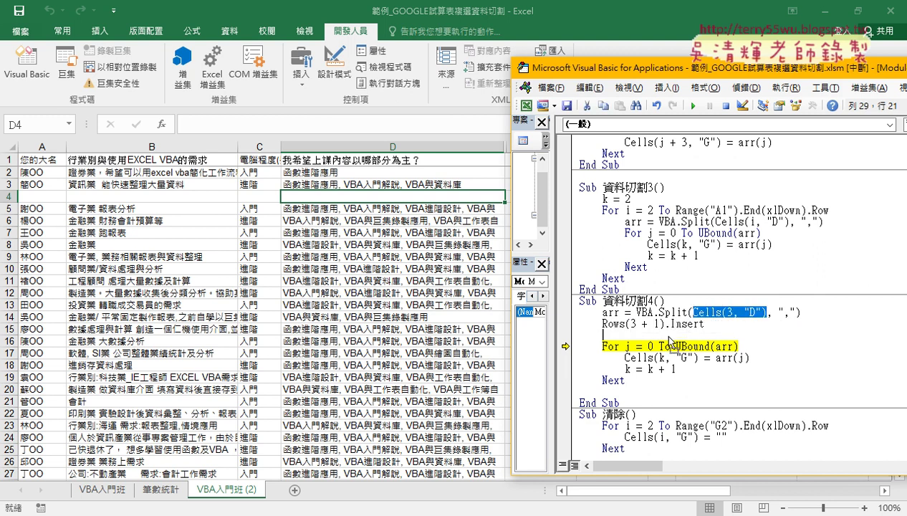
{"action": "type", "text": "Cells(3, \"D\")"}
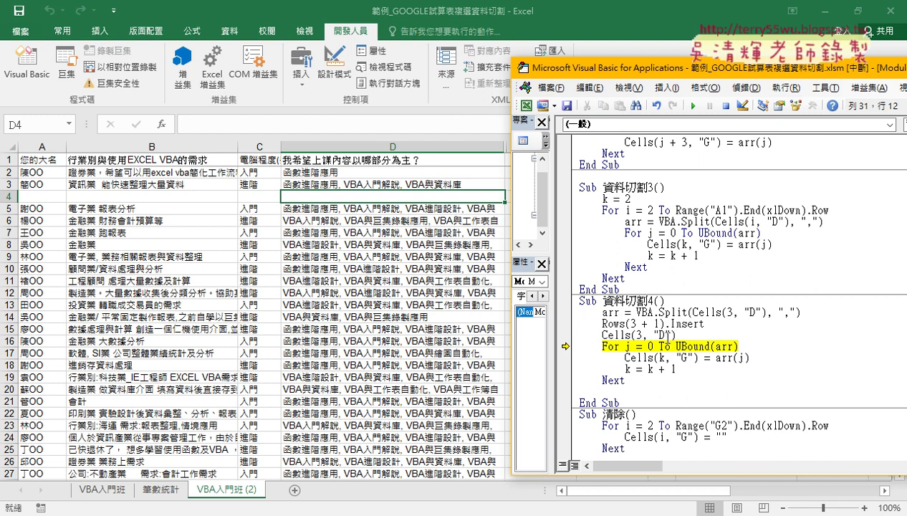
{"action": "type", "text": "+1"}
{"action": "left_click", "coordinate": [686, 366]}
{"action": "left_click", "coordinate": [429, 328]}
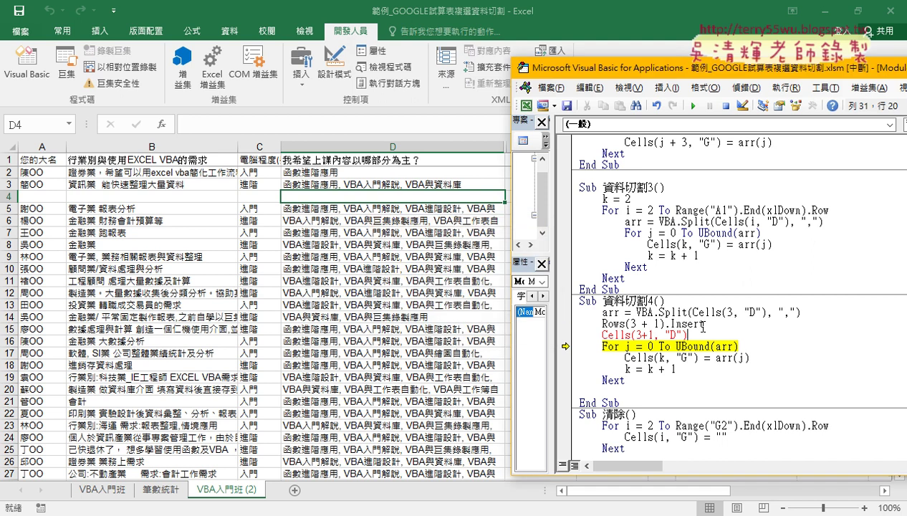
{"action": "left_click", "coordinate": [702, 333]}
{"action": "type", "text": "="}
{"action": "type", "text": "arr"}
{"action": "type", "text": "(0"}
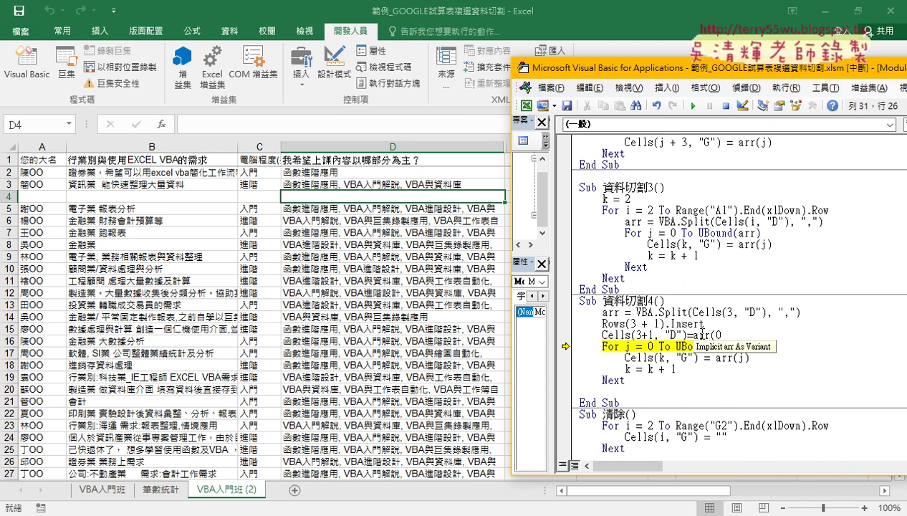
{"action": "type", "text": ")"}
{"action": "left_click", "coordinate": [734, 390]}
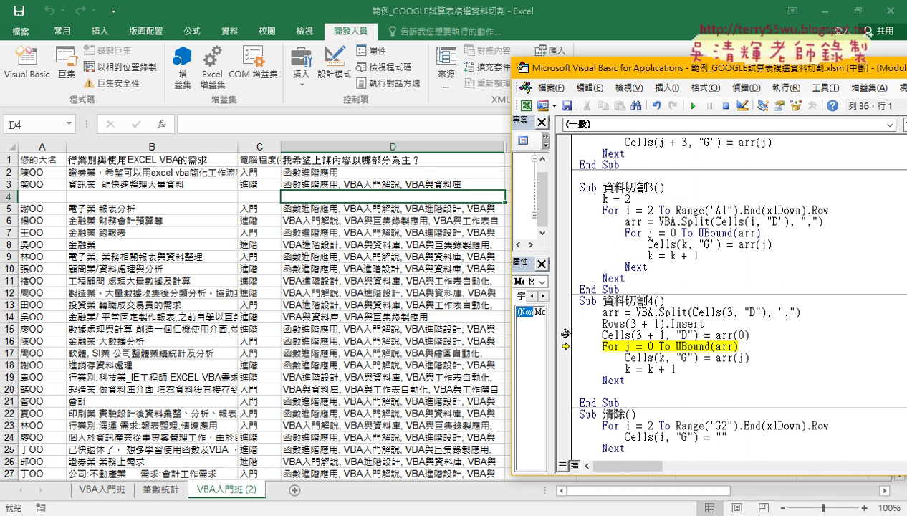
Step: Move execution to the D4 line and run it, putting 函數進階應用 into D4
{"action": "left_click_drag", "start_coordinate": [565, 346], "coordinate": [565, 334]}
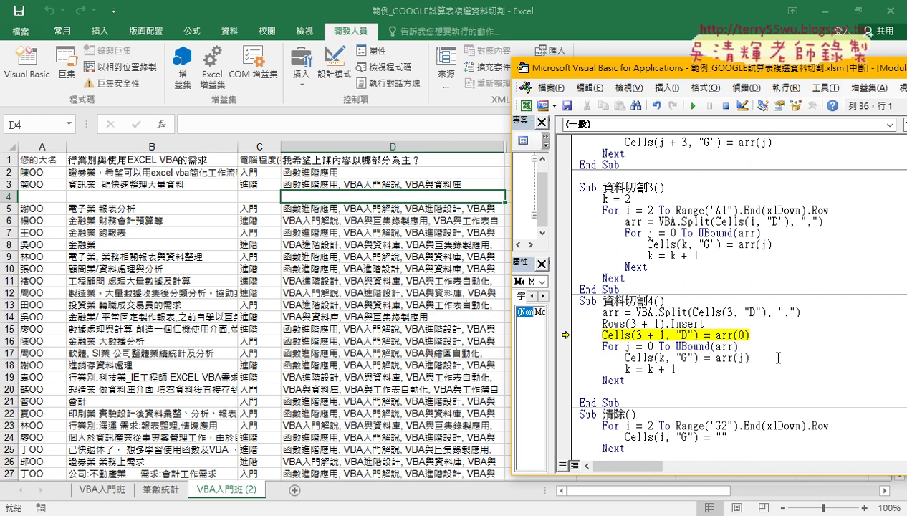
{"action": "key", "text": "F8"}
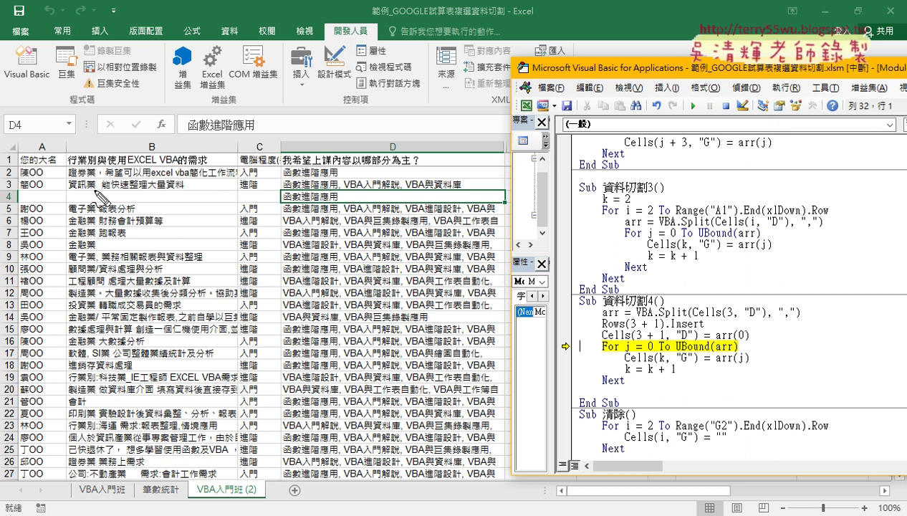
{"action": "left_click_drag", "start_coordinate": [16, 176], "coordinate": [16, 189]}
{"action": "mouse_move", "coordinate": [69, 184]}
{"action": "left_mouse_down"}
{"action": "mouse_move", "coordinate": [264, 176]}
{"action": "mouse_move", "coordinate": [32, 189]}
{"action": "left_mouse_up"}
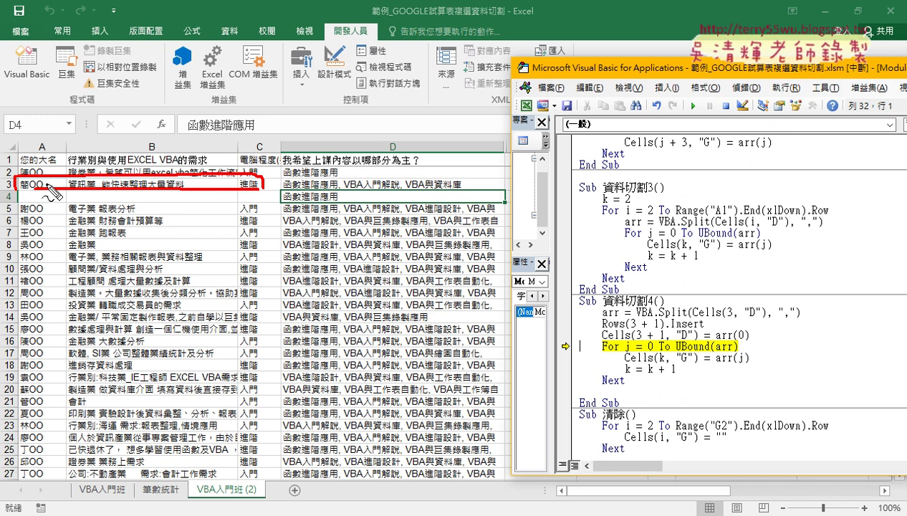
{"action": "key", "text": "Escape"}
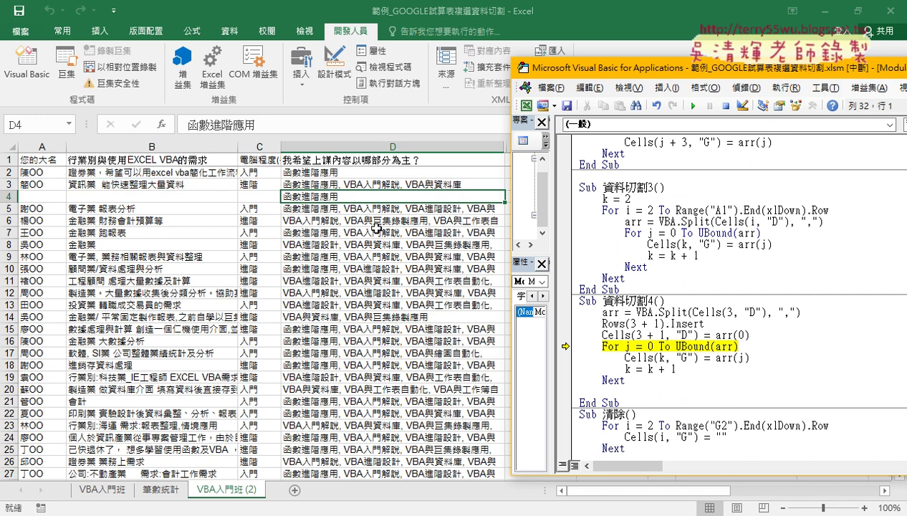
{"action": "left_click", "coordinate": [768, 332]}
Step: Start a Range( line whose first cell is Cells(3, "A")
{"action": "key", "text": "Return"}
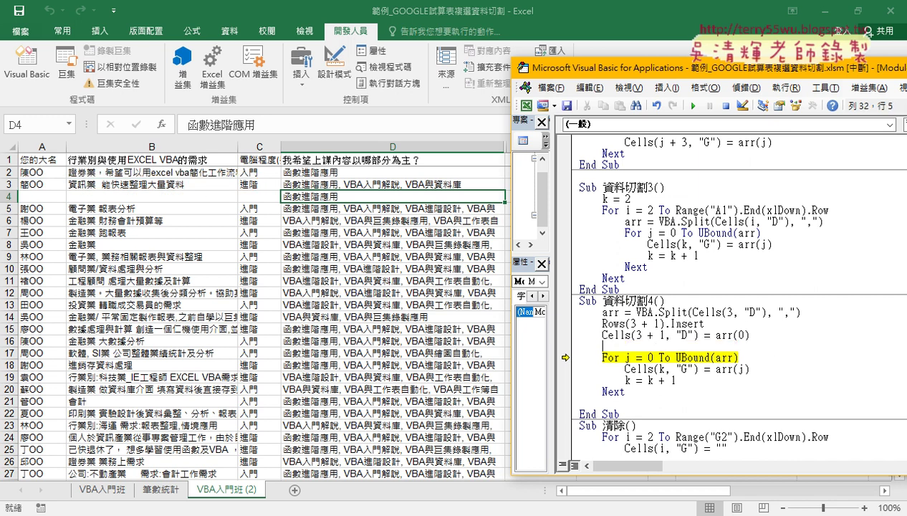
{"action": "type", "text": "ran"}
{"action": "type", "text": "ge("}
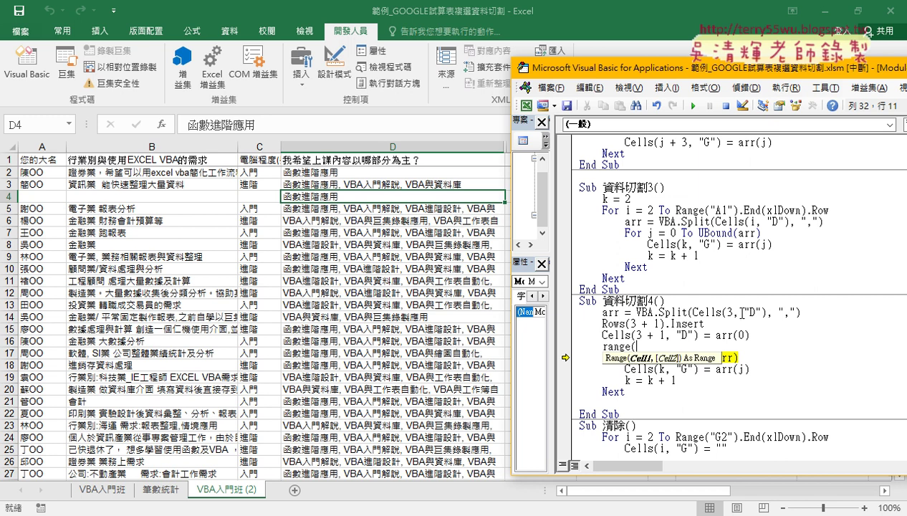
{"action": "left_click", "coordinate": [582, 334]}
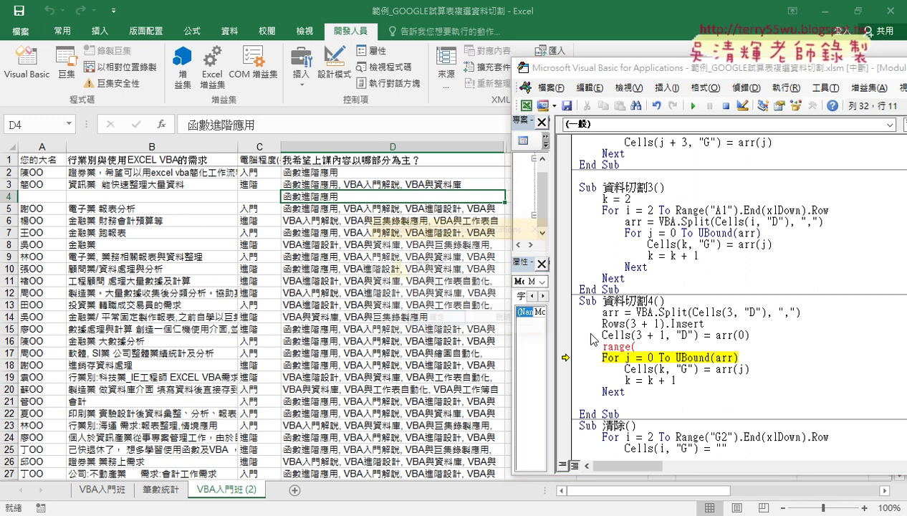
{"action": "key", "text": "Return"}
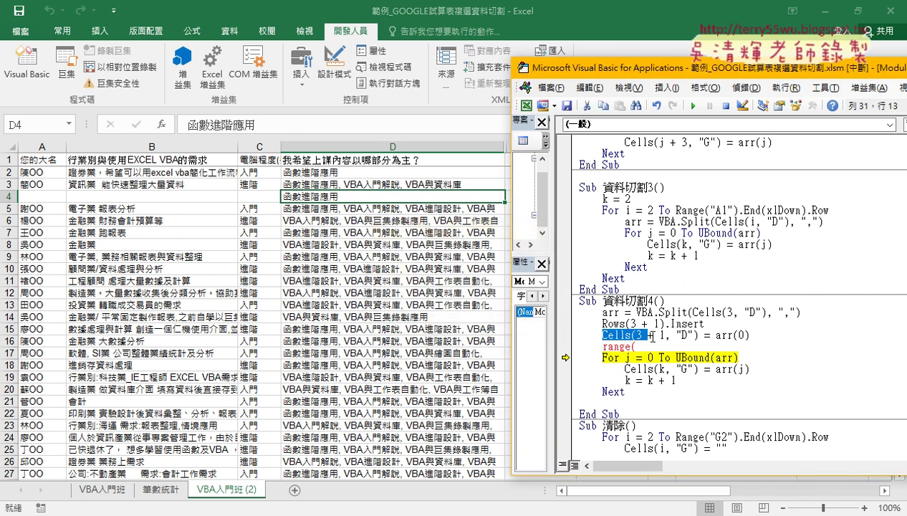
{"action": "left_click_drag", "start_coordinate": [602, 335], "coordinate": [696, 334]}
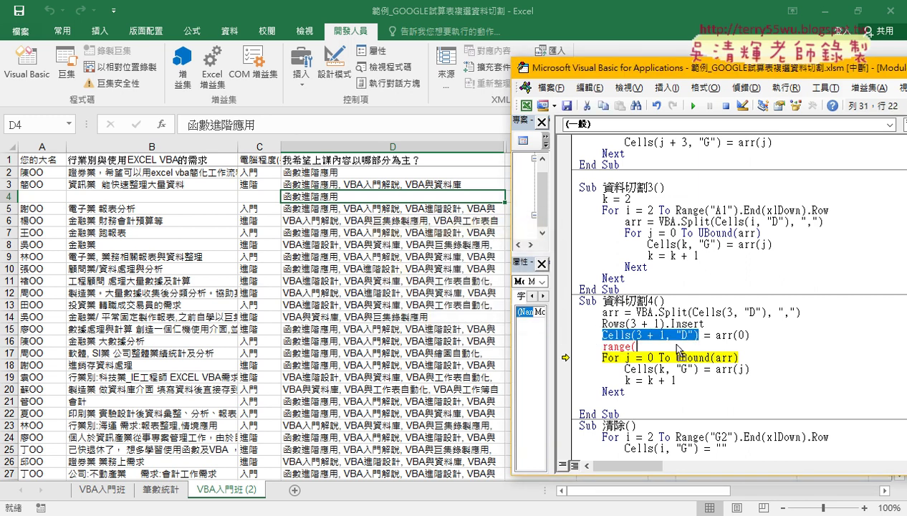
{"action": "left_click_drag", "start_coordinate": [677, 349], "coordinate": [696, 347]}
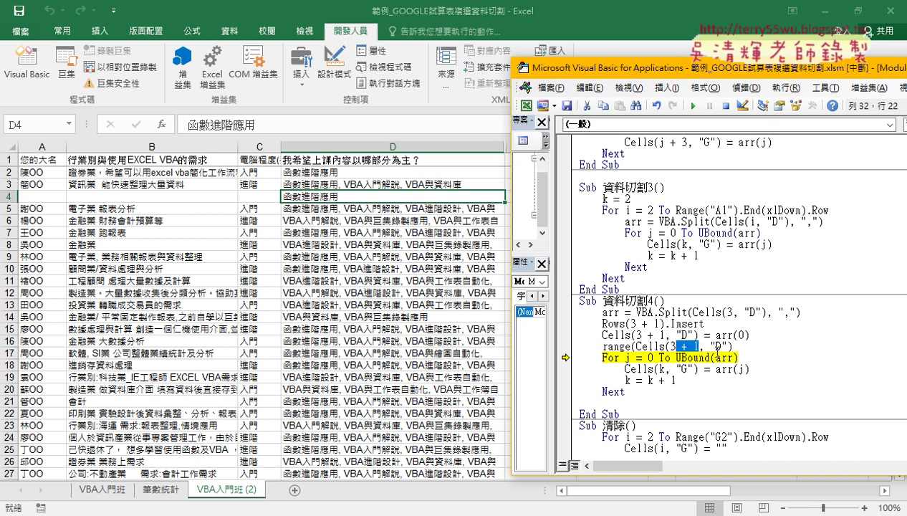
{"action": "key", "text": "Delete"}
{"action": "key", "text": "Right"}
{"action": "key", "text": "Right"}
{"action": "key", "text": "Right"}
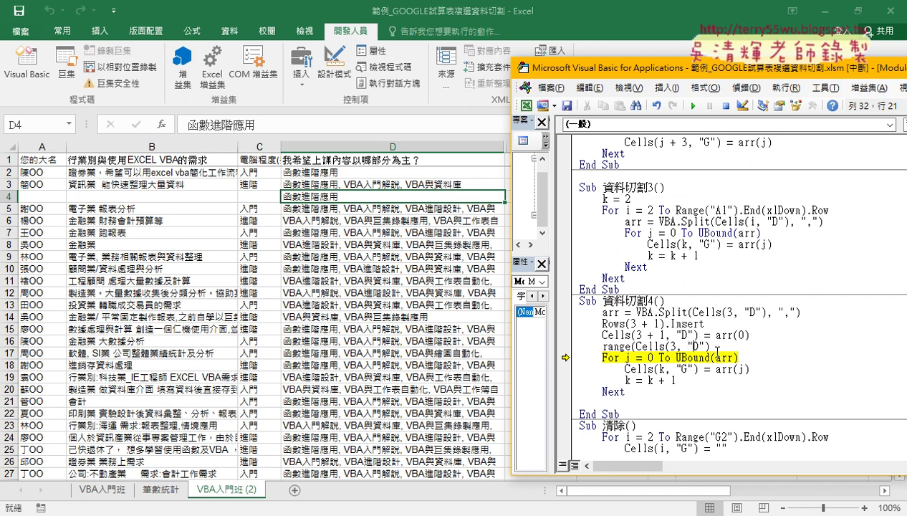
{"action": "key", "text": "Delete"}
{"action": "type", "text": "A"}
{"action": "key", "text": "Right"}
{"action": "key", "text": "Right"}
{"action": "type", "text": ","}
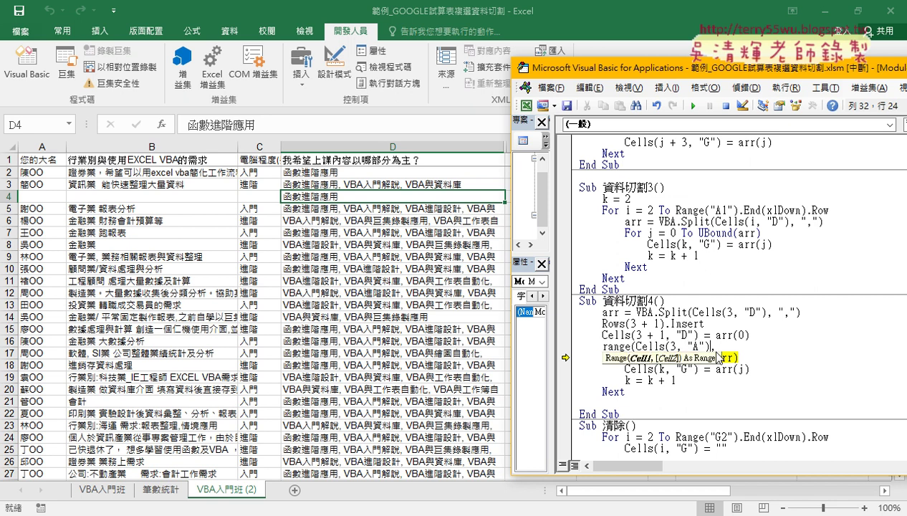
Step: Add Cells(3, "C") as the range's second cell
{"action": "key", "text": "shift+Left"}
{"action": "key", "text": "shift+Left"}
{"action": "key", "text": "shift+Left"}
{"action": "key", "text": "shift+Left"}
{"action": "key", "text": "shift+Left"}
{"action": "key", "text": "shift+Left"}
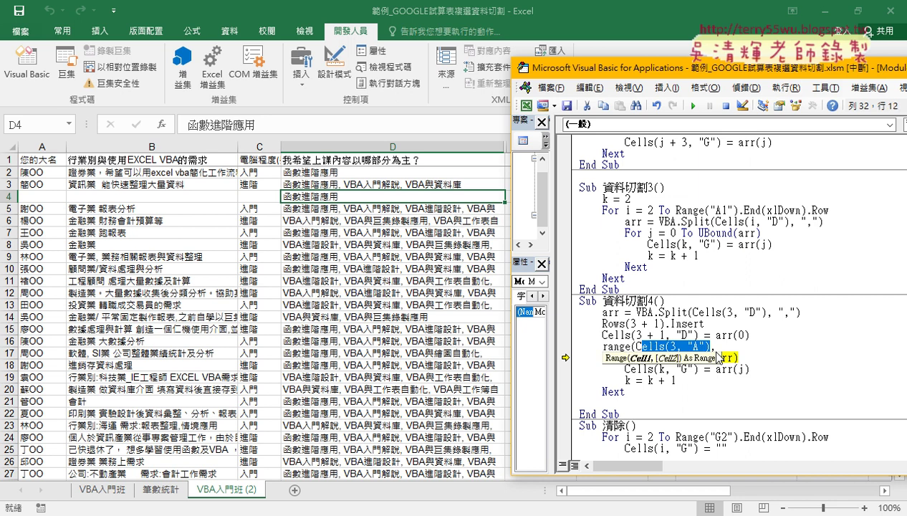
{"action": "key", "text": "shift+Left"}
{"action": "key", "text": "ctrl+c"}
{"action": "key", "text": "End"}
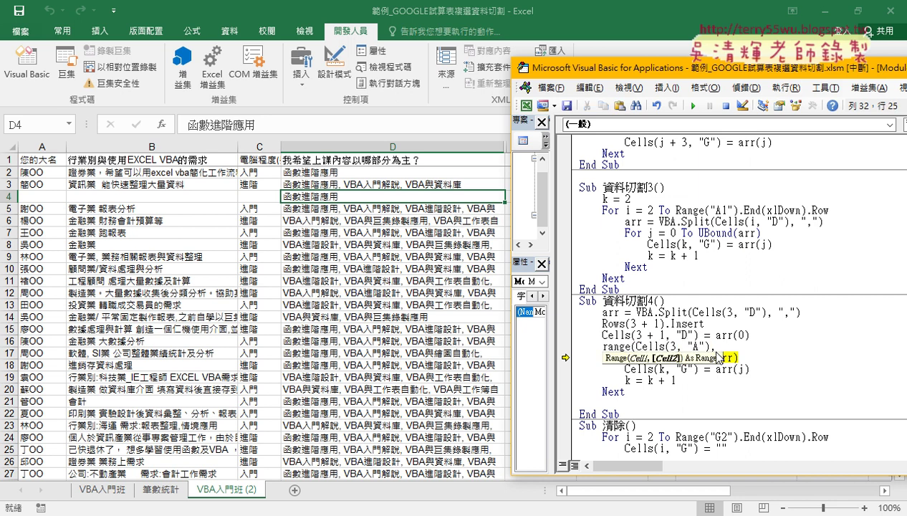
{"action": "key", "text": "ctrl+v"}
{"action": "key", "text": "Left"}
{"action": "key", "text": "Left"}
{"action": "key", "text": "BackSpace"}
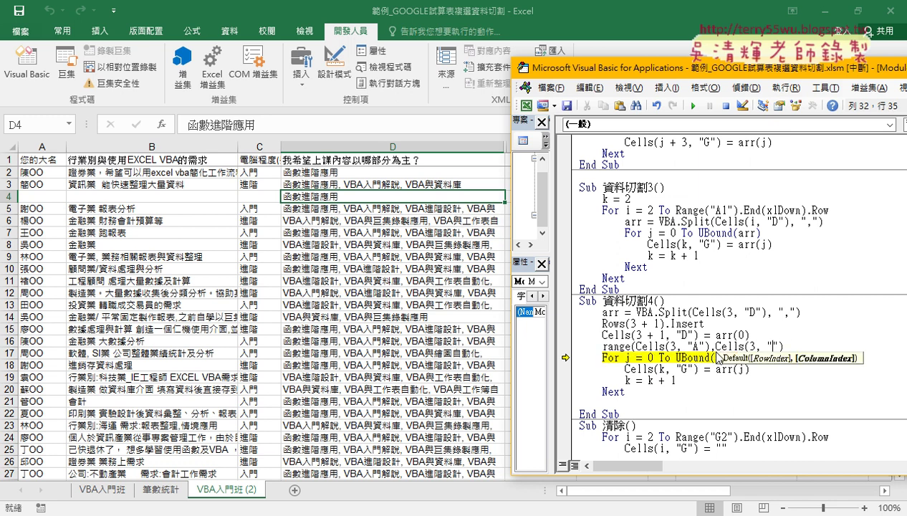
{"action": "type", "text": "C"}
Step: Finish the line with .Copy Cells(3 + 1, "A") as the destination
{"action": "left_click", "coordinate": [819, 346]}
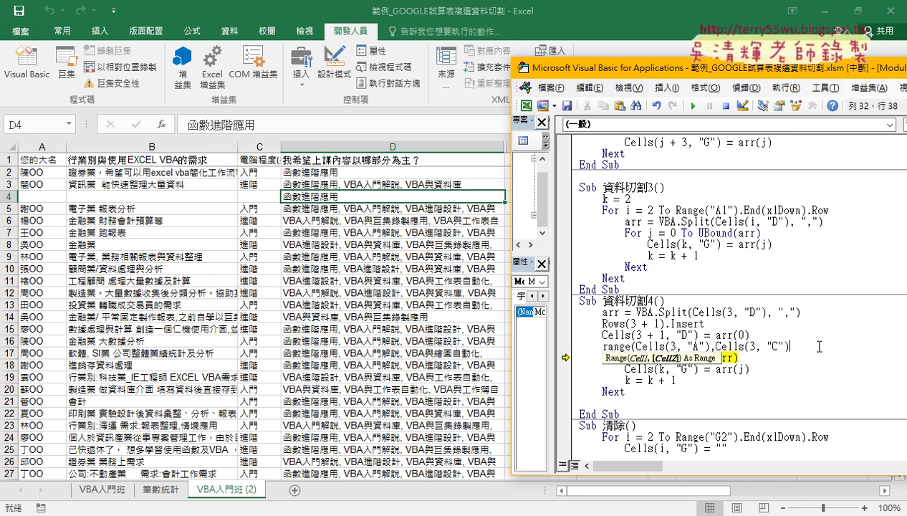
{"action": "type", "text": ")."}
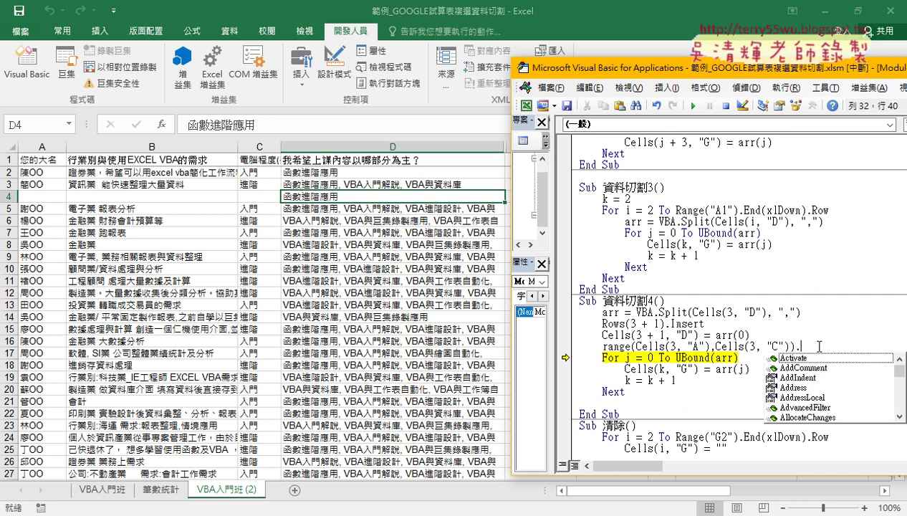
{"action": "type", "text": "copy"}
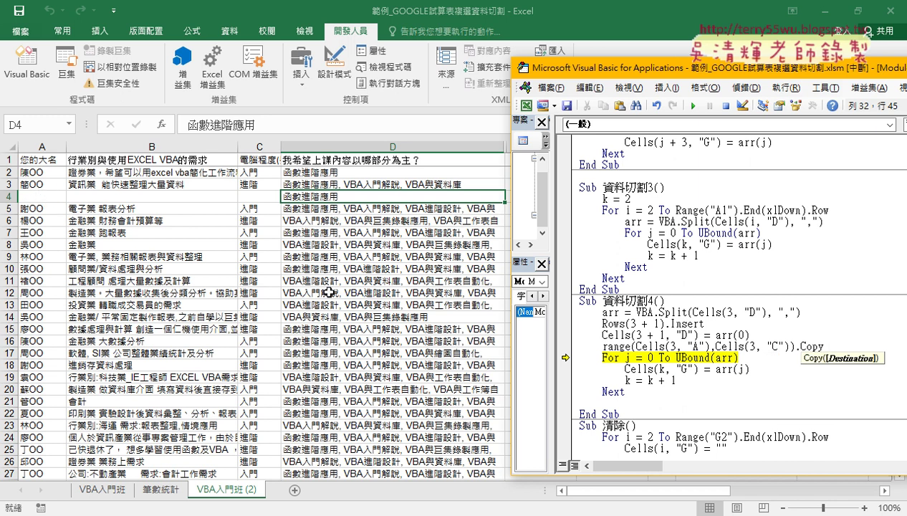
{"action": "left_click_drag", "start_coordinate": [634, 346], "coordinate": [709, 347]}
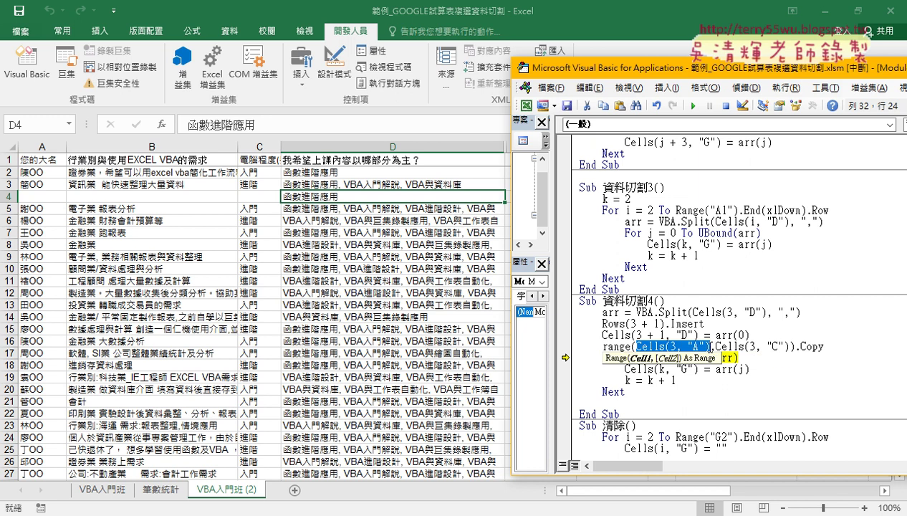
{"action": "left_click_drag", "start_coordinate": [791, 353], "coordinate": [839, 351]}
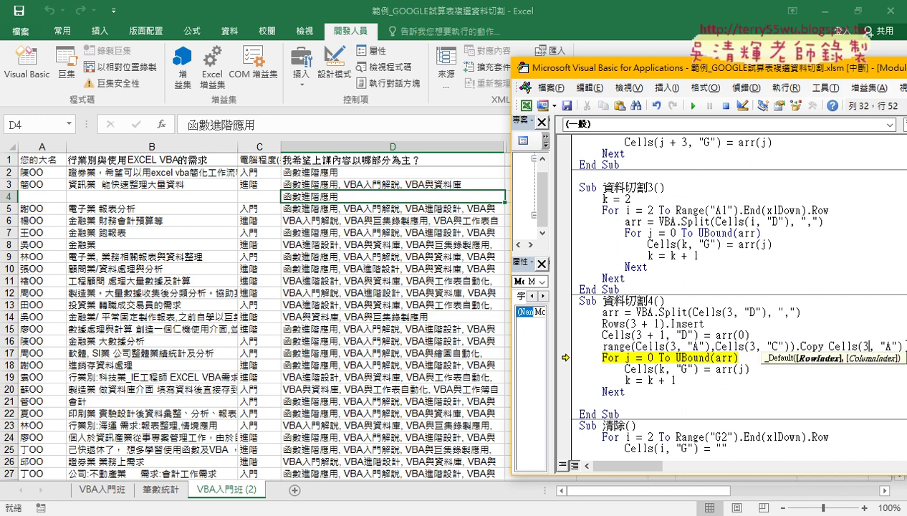
{"action": "type", "text": "+1"}
{"action": "left_click_drag", "start_coordinate": [575, 65], "coordinate": [488, 66]}
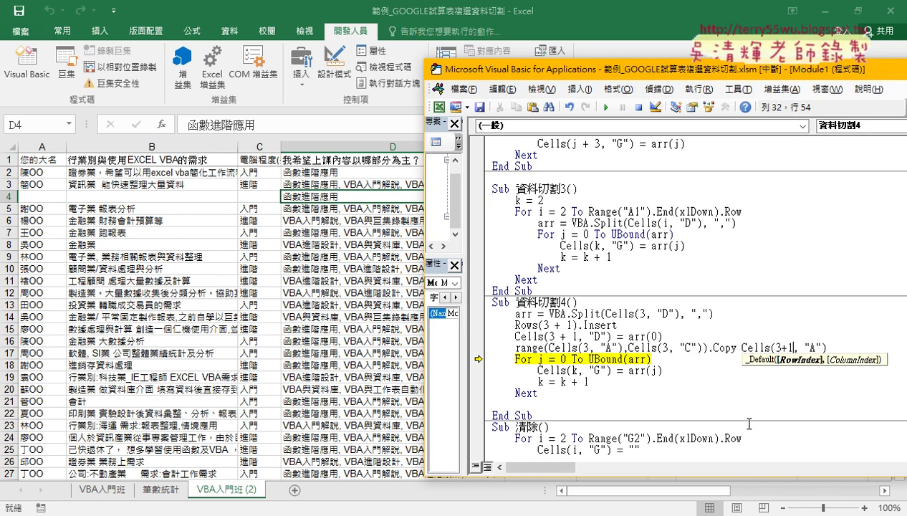
{"action": "key", "text": "Down"}
Step: Add blank lines above the loop, reset execution to the Copy line and run it
{"action": "left_click", "coordinate": [515, 358]}
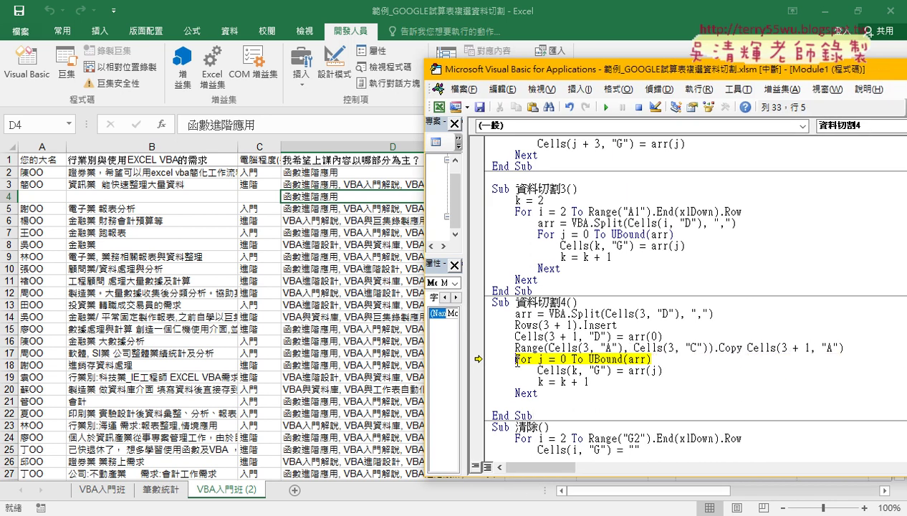
{"action": "key", "text": "Return"}
{"action": "key", "text": "Return"}
{"action": "key", "text": "Return"}
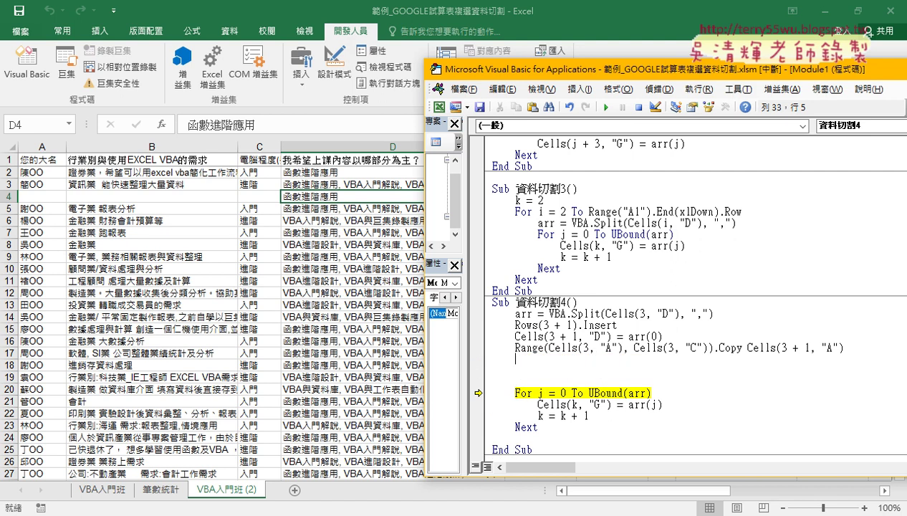
{"action": "left_click_drag", "start_coordinate": [477, 392], "coordinate": [476, 348]}
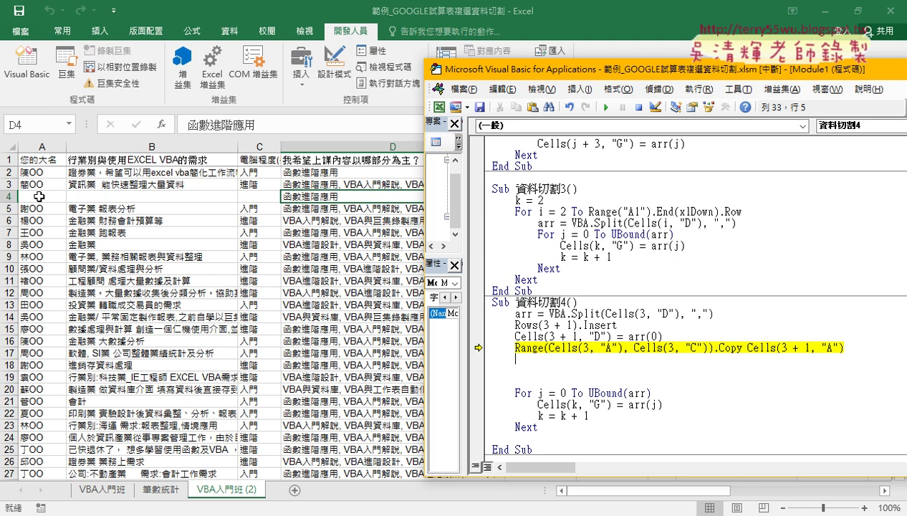
{"action": "left_click", "coordinate": [640, 348]}
{"action": "key", "text": "F8"}
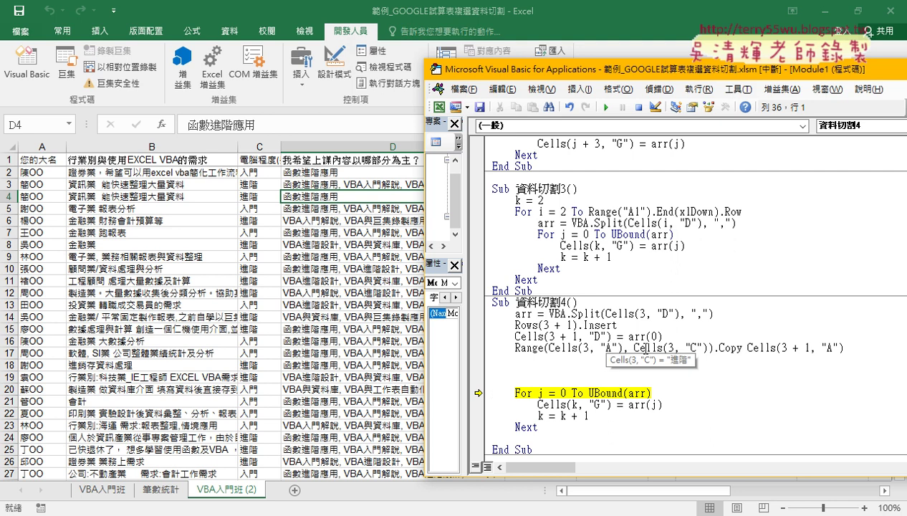
{"action": "left_click", "coordinate": [858, 347]}
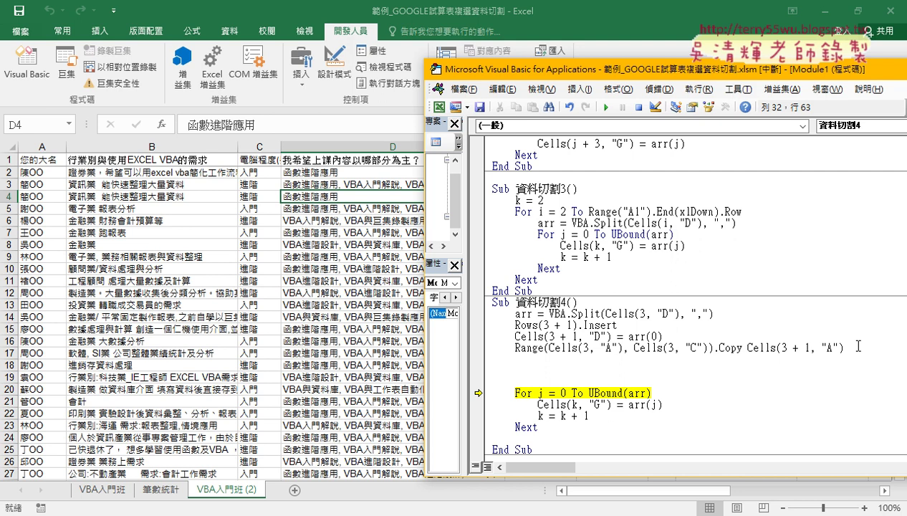
{"action": "key", "text": "Return"}
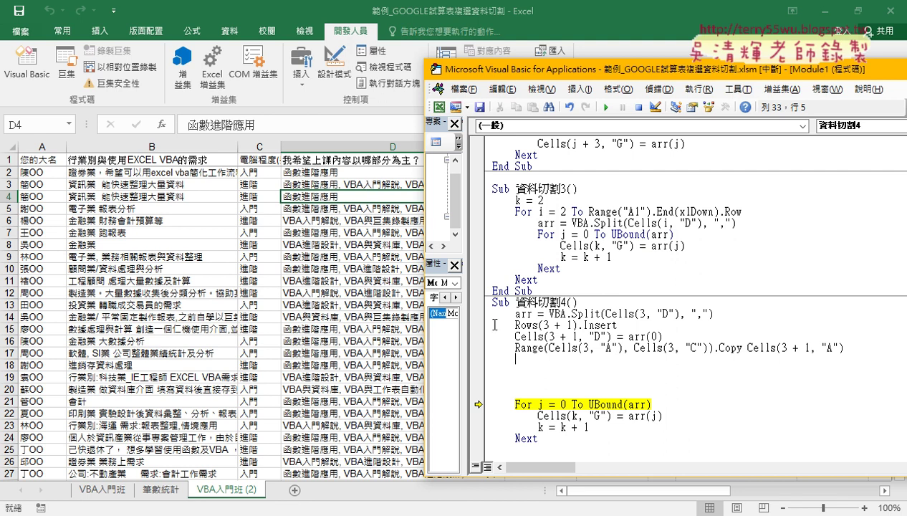
Step: Duplicate the insert, value and copy lines, change the new insert to Rows(3 + 2), and set execution there
{"action": "left_click_drag", "start_coordinate": [515, 324], "coordinate": [525, 325]}
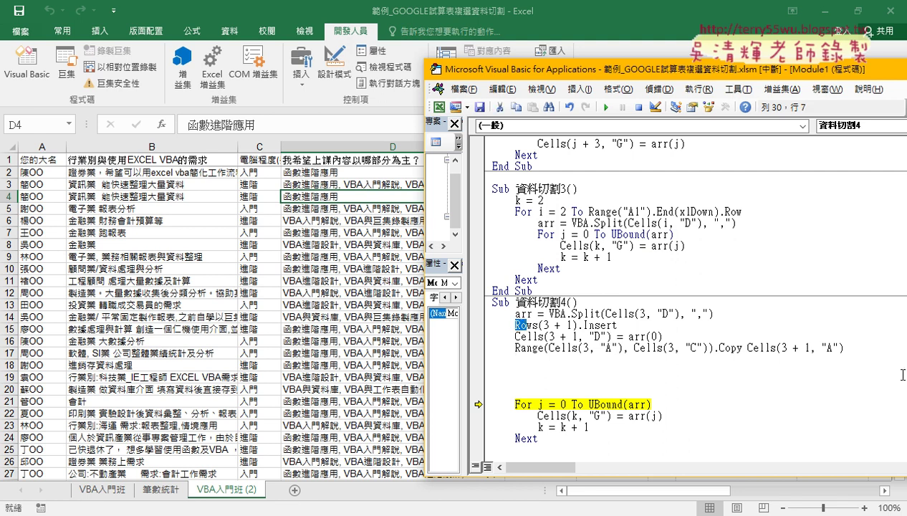
{"action": "mouse_move", "coordinate": [844, 348]}
{"action": "left_mouse_down"}
{"action": "mouse_move", "coordinate": [493, 325]}
{"action": "mouse_move", "coordinate": [492, 359]}
{"action": "left_mouse_up"}
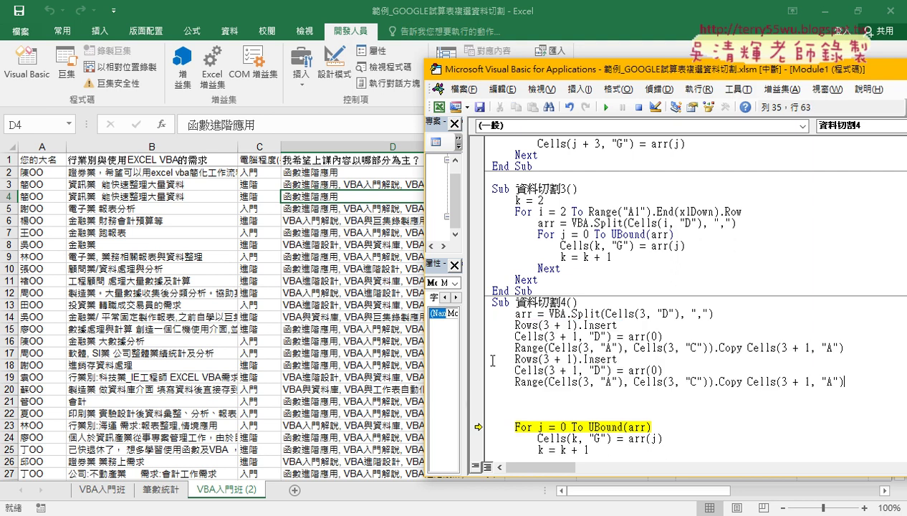
{"action": "left_click", "coordinate": [626, 360]}
{"action": "double_click", "coordinate": [570, 358]}
{"action": "type", "text": "2"}
{"action": "left_click_drag", "start_coordinate": [476, 426], "coordinate": [474, 358]}
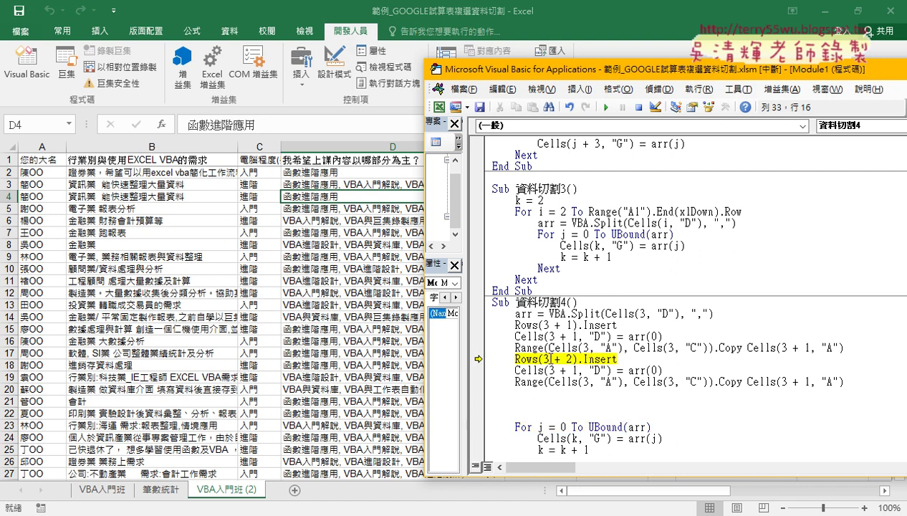
Step: Run Rows(3 + 2).Insert, then edit and run Cells(3 + 2, "D") = arr(1)
{"action": "left_click", "coordinate": [560, 358]}
{"action": "key", "text": "F8"}
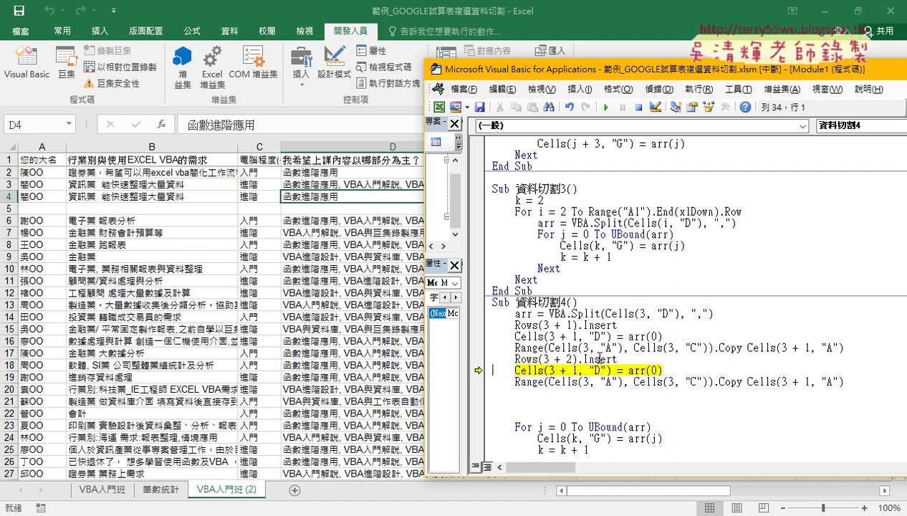
{"action": "double_click", "coordinate": [654, 370]}
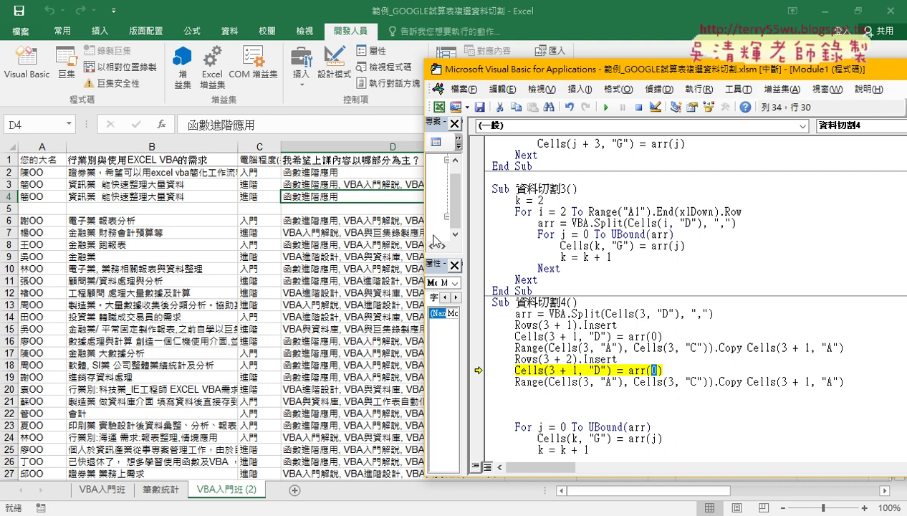
{"action": "type", "text": "1"}
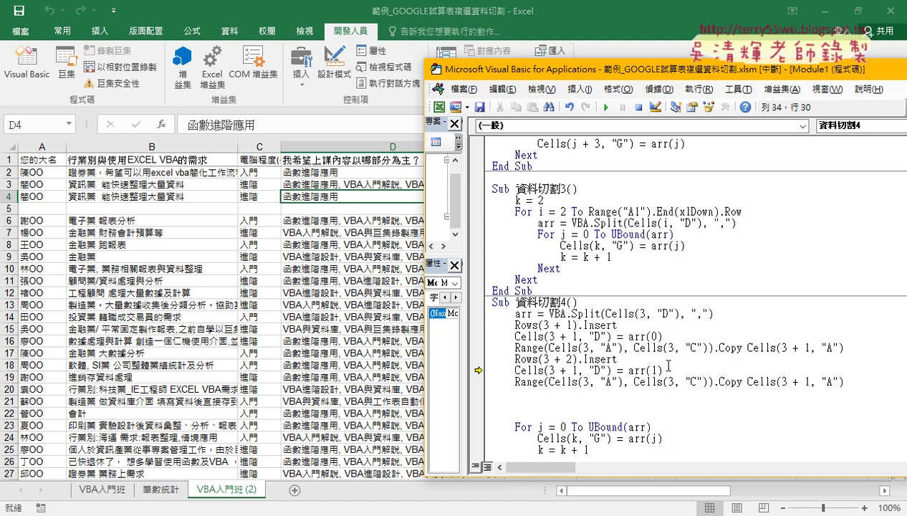
{"action": "left_click", "coordinate": [591, 370]}
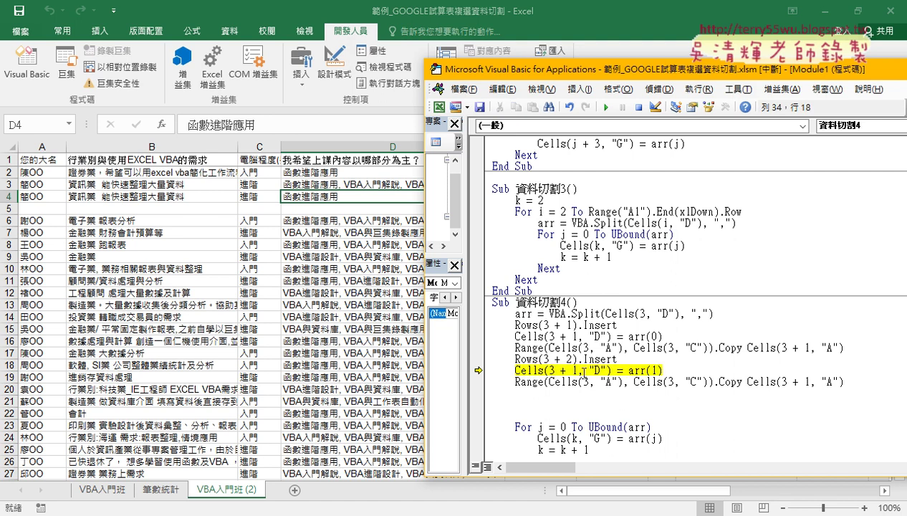
{"action": "double_click", "coordinate": [574, 369]}
{"action": "type", "text": "2"}
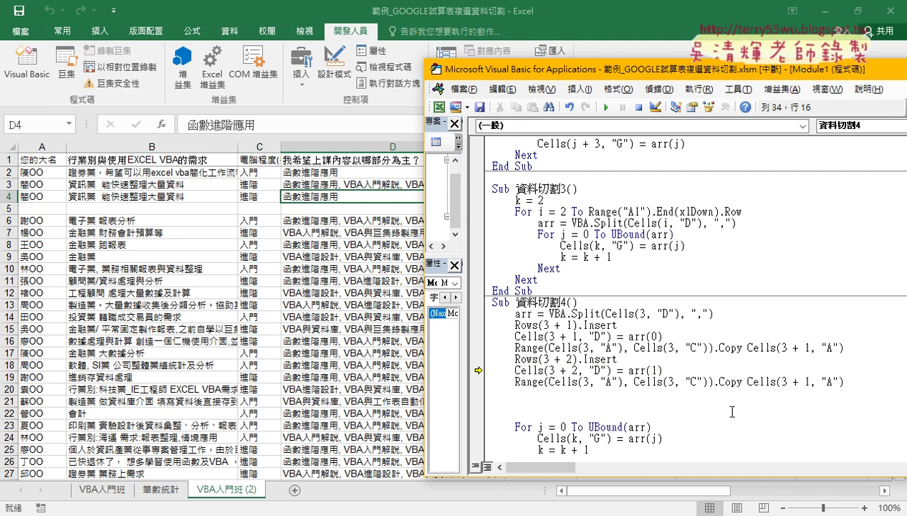
{"action": "key", "text": "F8"}
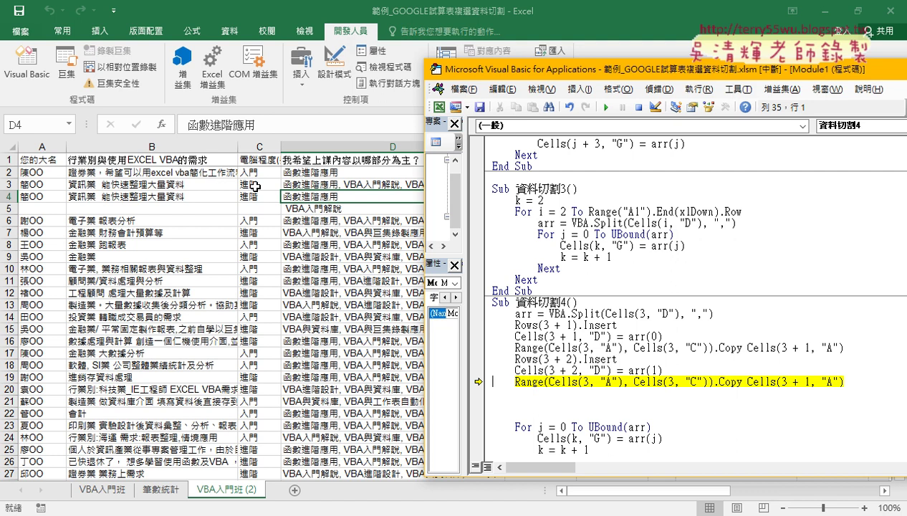
Step: Change the copy destination to Cells(3 + 2, "A") and run it to fill row 5's A–C
{"action": "double_click", "coordinate": [807, 381]}
{"action": "type", "text": "2"}
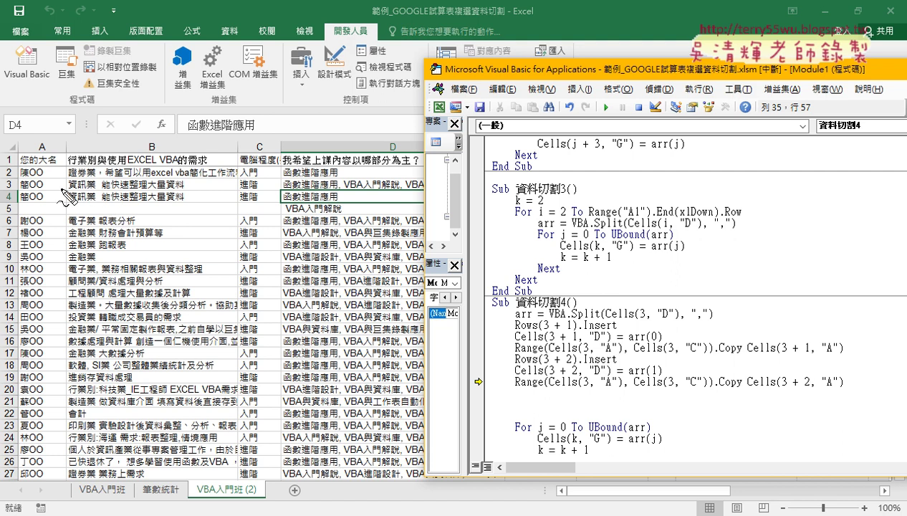
{"action": "left_click_drag", "start_coordinate": [21, 179], "coordinate": [261, 190]}
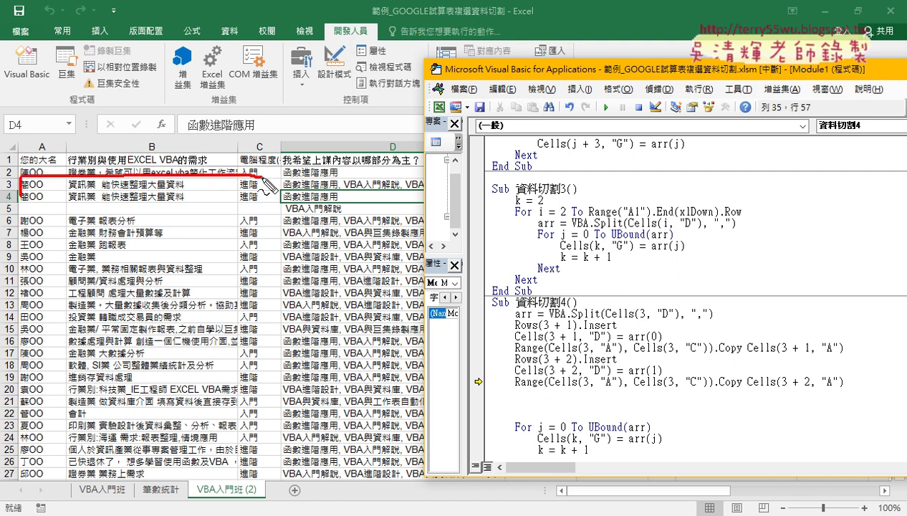
{"action": "left_click_drag", "start_coordinate": [86, 192], "coordinate": [269, 189]}
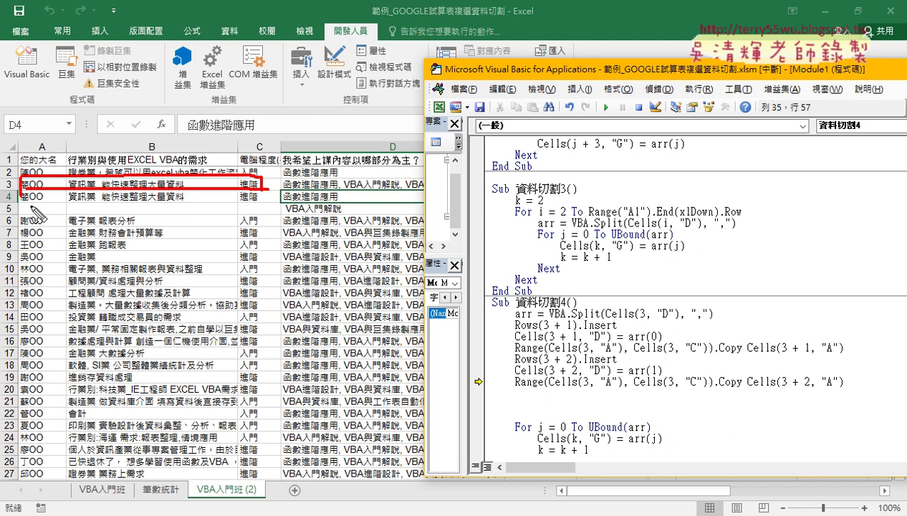
{"action": "left_click_drag", "start_coordinate": [23, 215], "coordinate": [267, 204]}
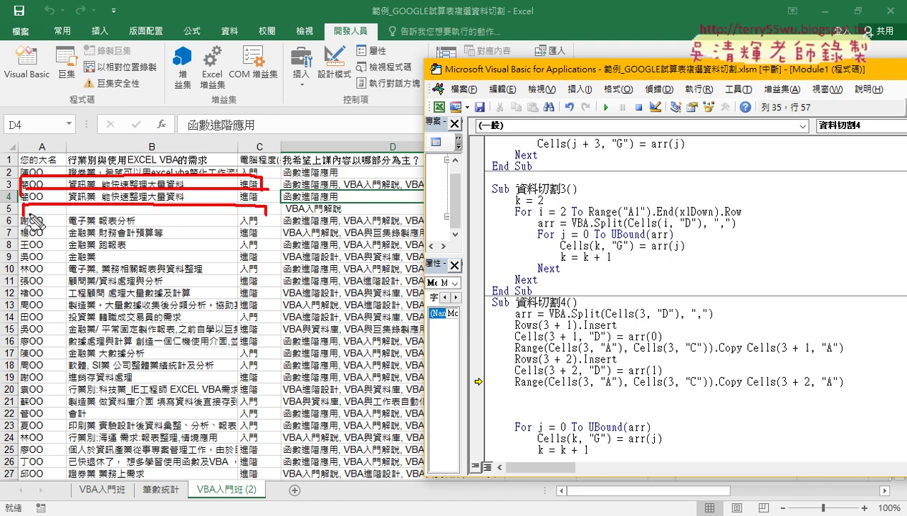
{"action": "left_click_drag", "start_coordinate": [28, 215], "coordinate": [279, 214]}
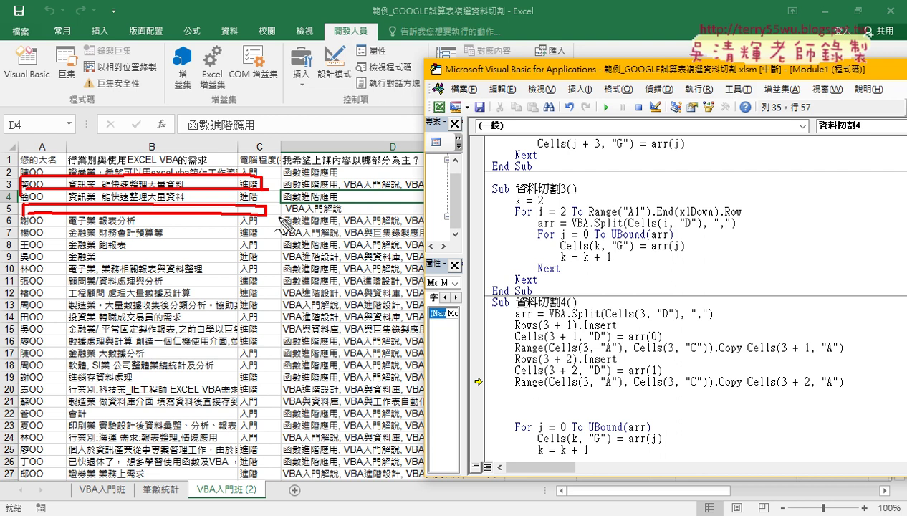
{"action": "key", "text": "Escape"}
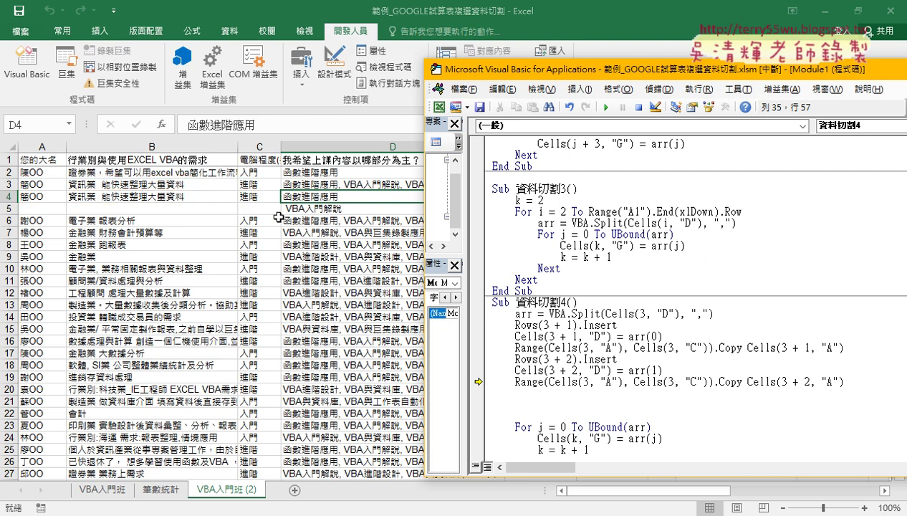
{"action": "left_click", "coordinate": [587, 382]}
{"action": "key", "text": "F8"}
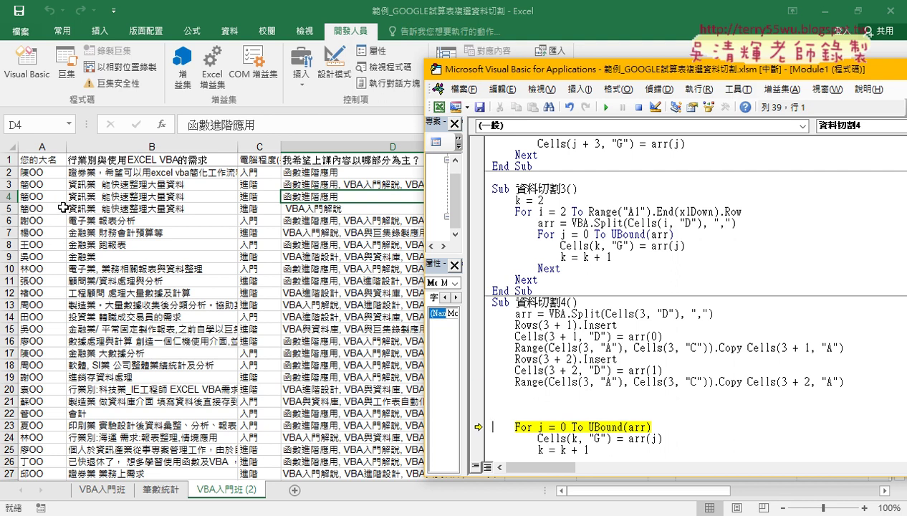
Step: Copy the three row-5 lines as a new block and change its offsets from 3+2 to 3+3
{"action": "left_click_drag", "start_coordinate": [424, 188], "coordinate": [464, 187]}
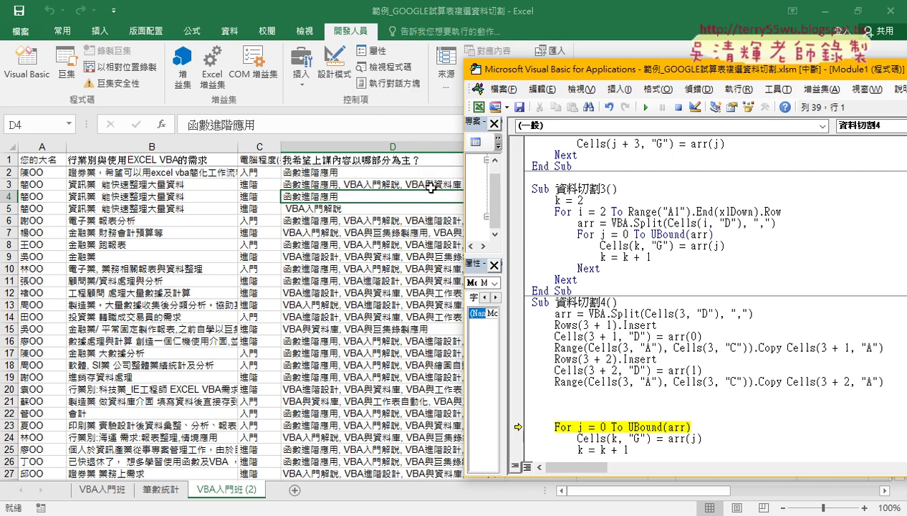
{"action": "left_click_drag", "start_coordinate": [884, 381], "coordinate": [517, 358]}
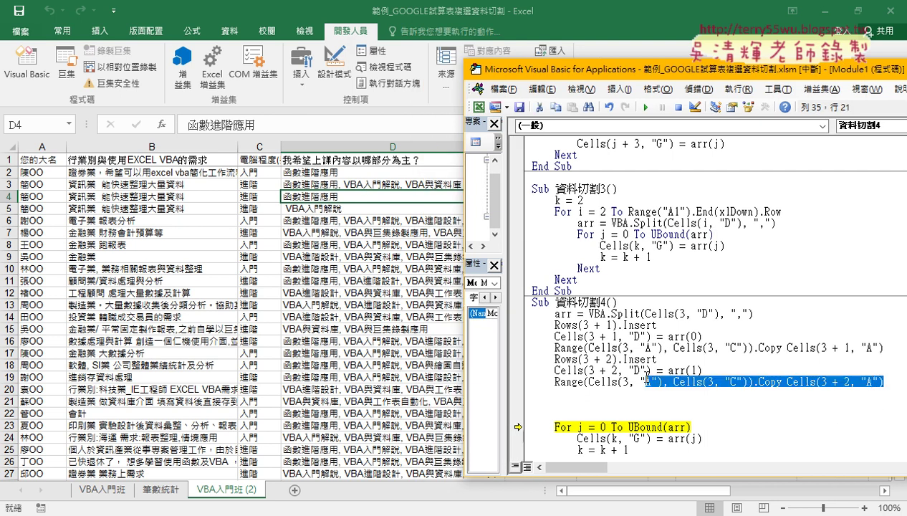
{"action": "left_click_drag", "start_coordinate": [532, 401], "coordinate": [531, 393]}
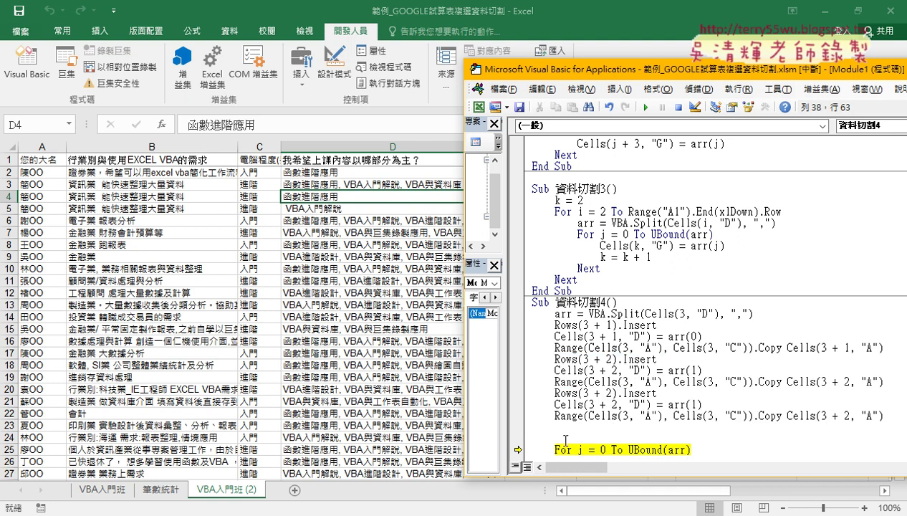
{"action": "left_click_drag", "start_coordinate": [518, 447], "coordinate": [520, 392]}
{"action": "double_click", "coordinate": [607, 393]}
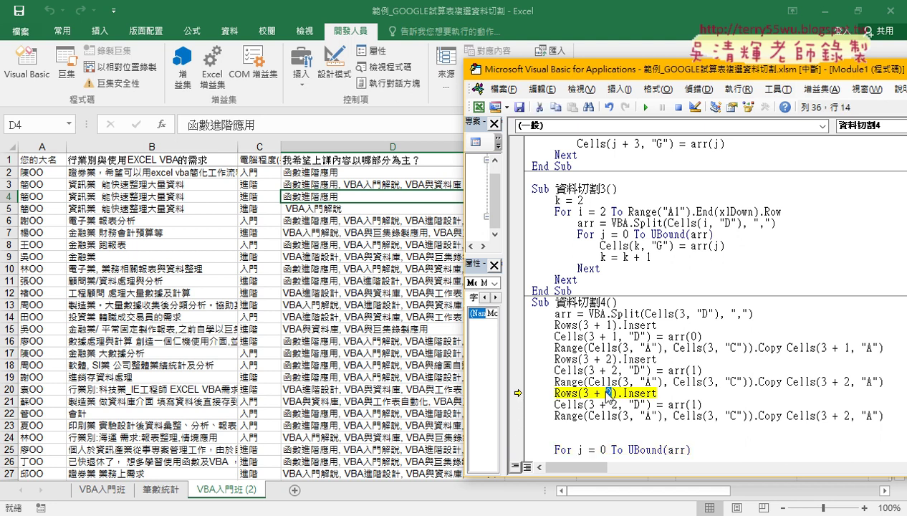
{"action": "type", "text": "3"}
{"action": "double_click", "coordinate": [612, 405]}
{"action": "type", "text": "3"}
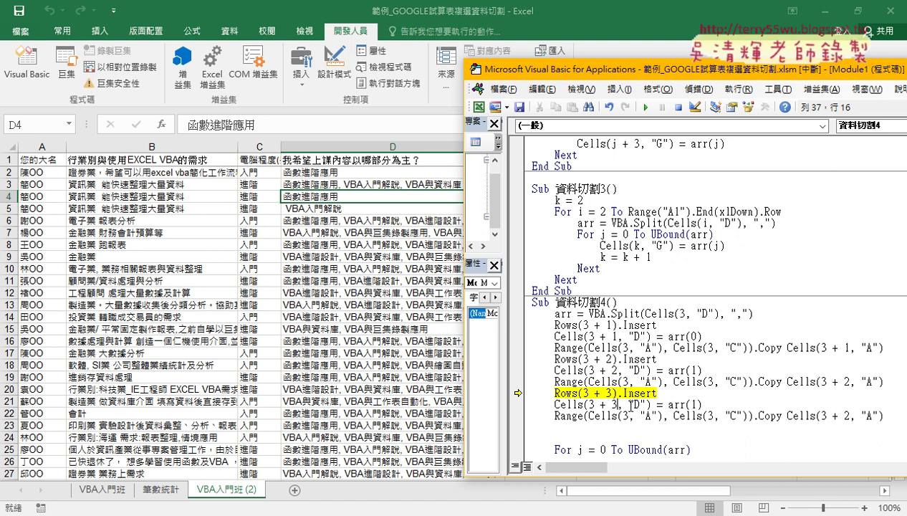
{"action": "double_click", "coordinate": [846, 414]}
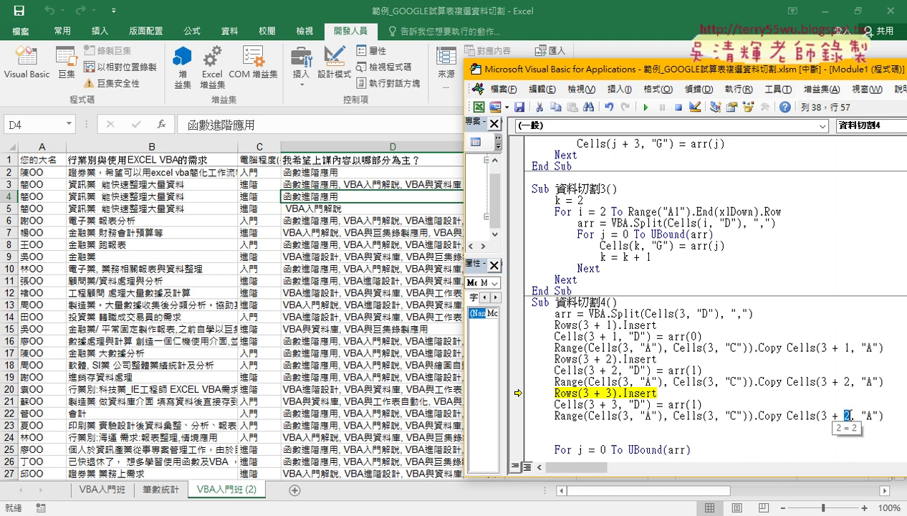
{"action": "type", "text": "3"}
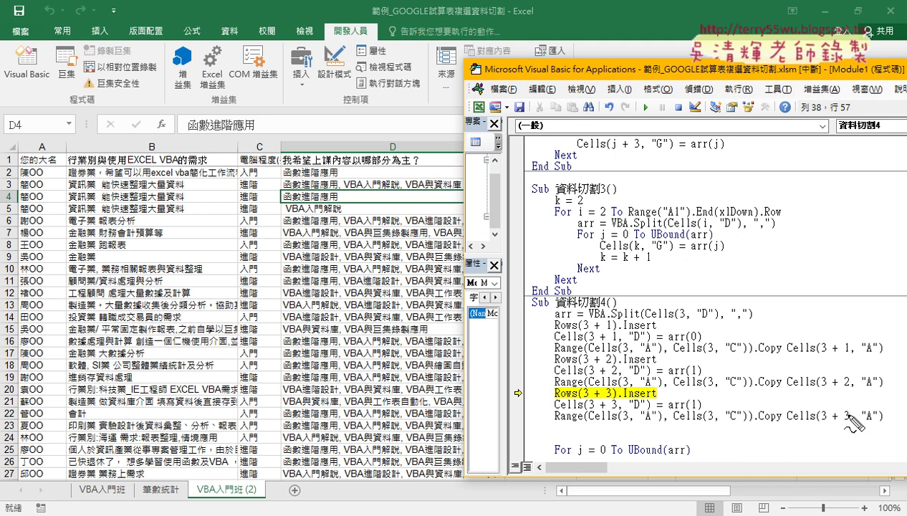
Step: Annotate the row offsets and arr indexes in the code to explain them, then clear the marks
{"action": "mouse_move", "coordinate": [677, 353]}
{"action": "left_mouse_down"}
{"action": "mouse_move", "coordinate": [543, 332]}
{"action": "mouse_move", "coordinate": [880, 326]}
{"action": "mouse_move", "coordinate": [888, 362]}
{"action": "mouse_move", "coordinate": [720, 358]}
{"action": "left_mouse_up"}
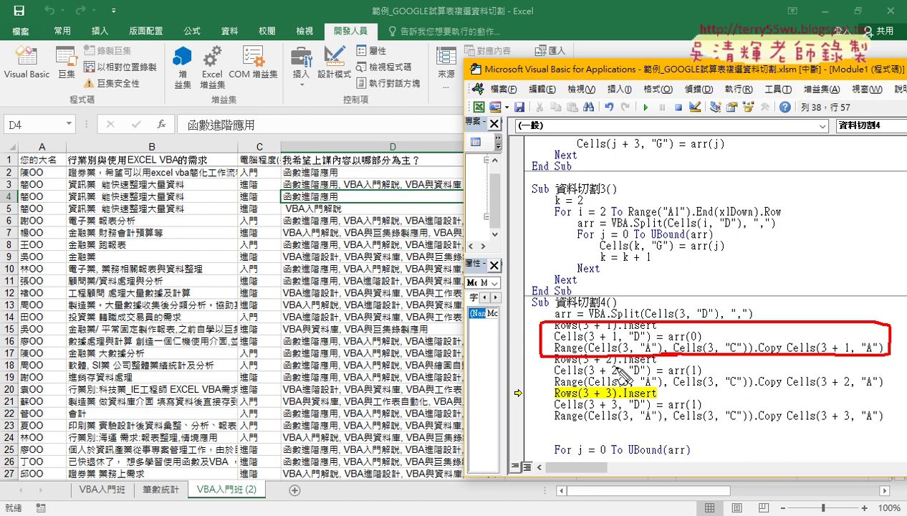
{"action": "left_click_drag", "start_coordinate": [608, 365], "coordinate": [617, 365]}
{"action": "left_click_drag", "start_coordinate": [845, 386], "coordinate": [854, 388]}
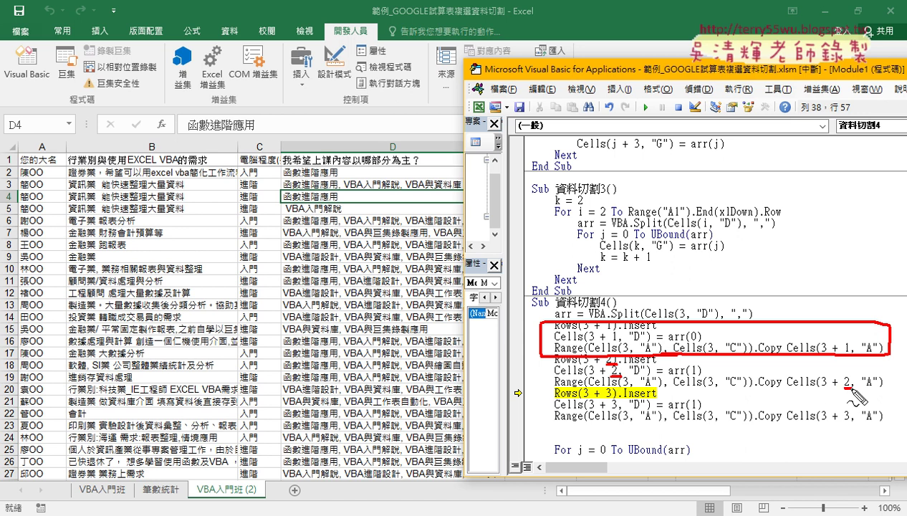
{"action": "left_click_drag", "start_coordinate": [691, 340], "coordinate": [700, 341]}
{"action": "left_click_drag", "start_coordinate": [692, 375], "coordinate": [700, 375]}
{"action": "left_click_drag", "start_coordinate": [689, 409], "coordinate": [698, 409]}
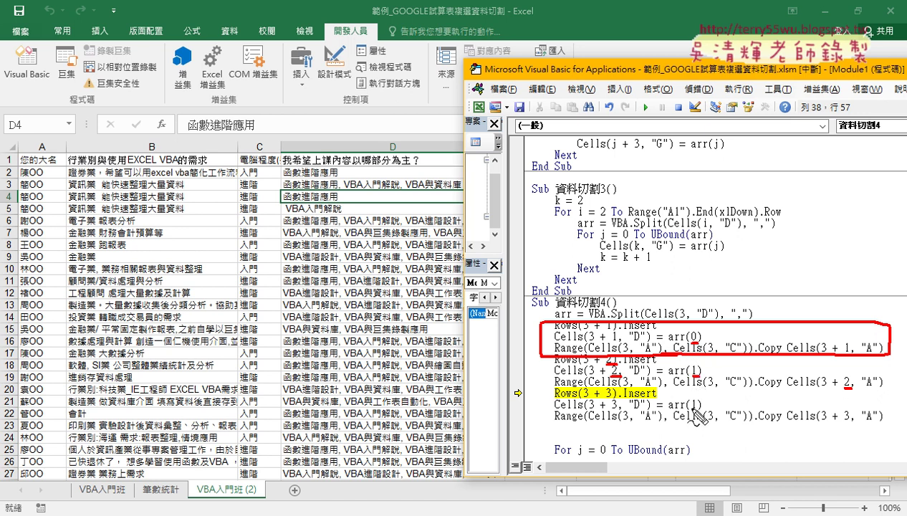
{"action": "key", "text": "Escape"}
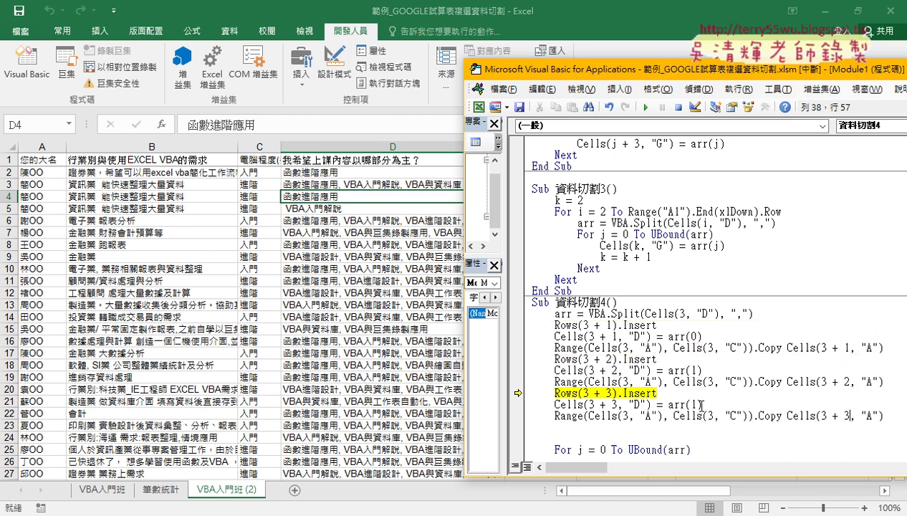
Step: Change the new block's arr(1) to arr(2) and step once to insert empty row 6
{"action": "double_click", "coordinate": [692, 404]}
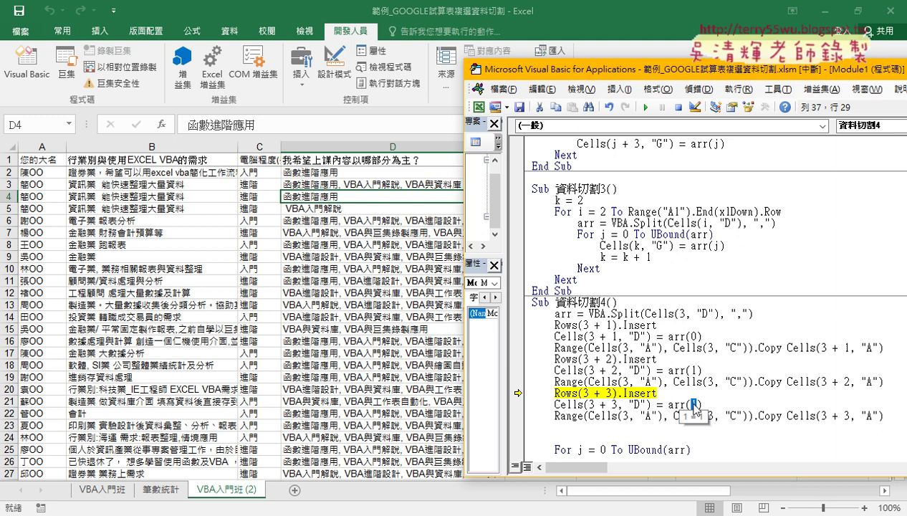
{"action": "type", "text": "2"}
{"action": "left_click", "coordinate": [659, 430]}
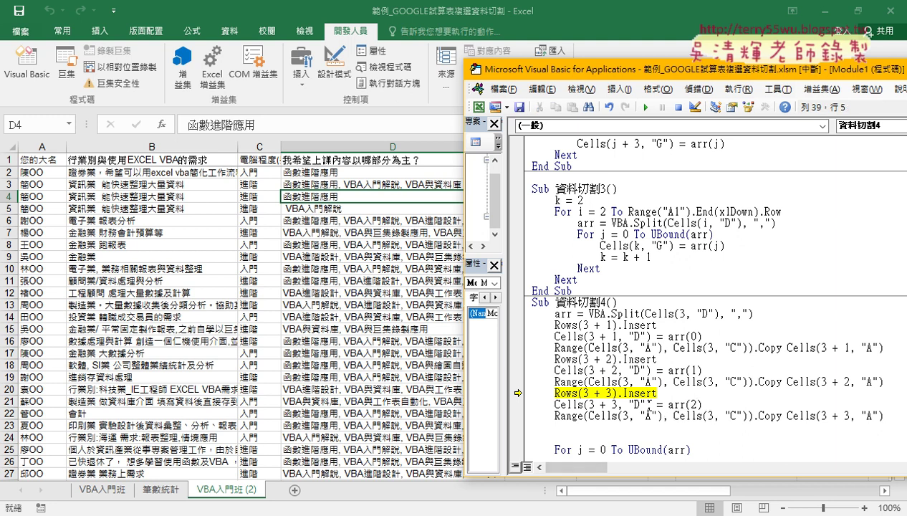
{"action": "key", "text": "F8"}
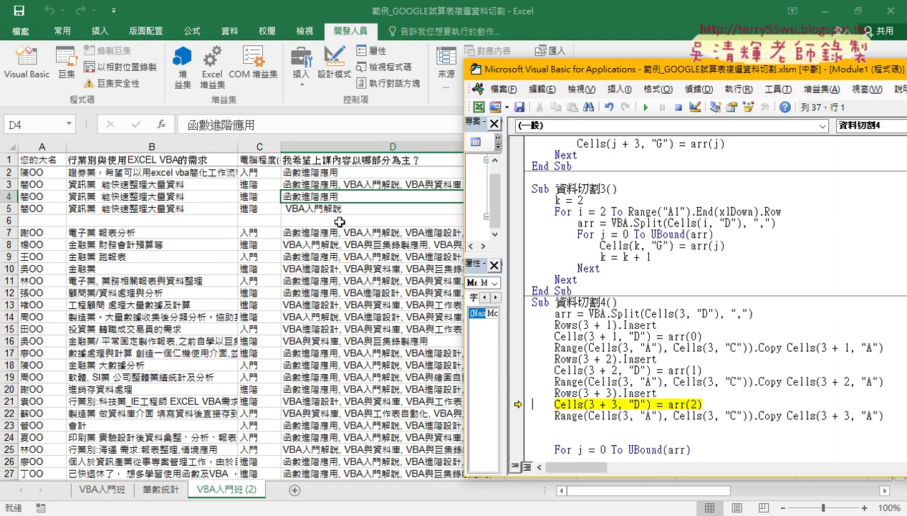
Step: Step through writing VBA與資料庫 into D6 and copying row 3's A–C into row 6
{"action": "key", "text": "F8"}
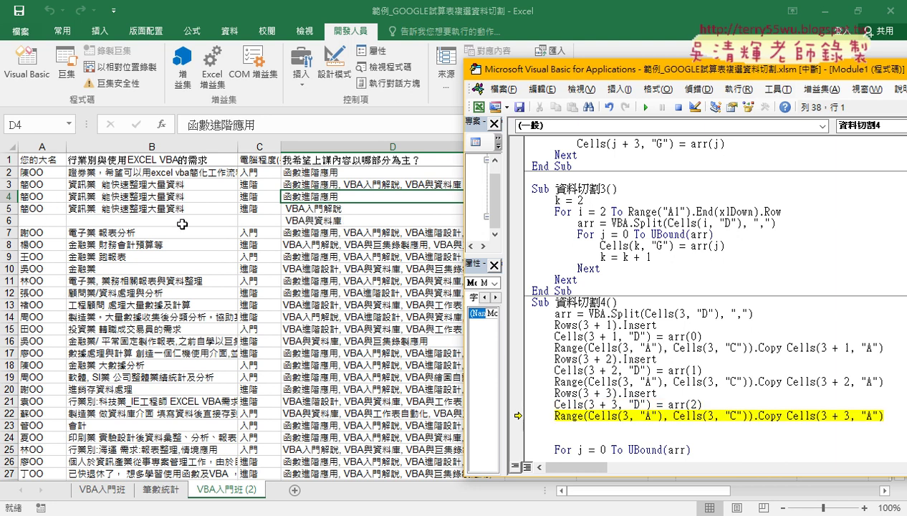
{"action": "key", "text": "F8"}
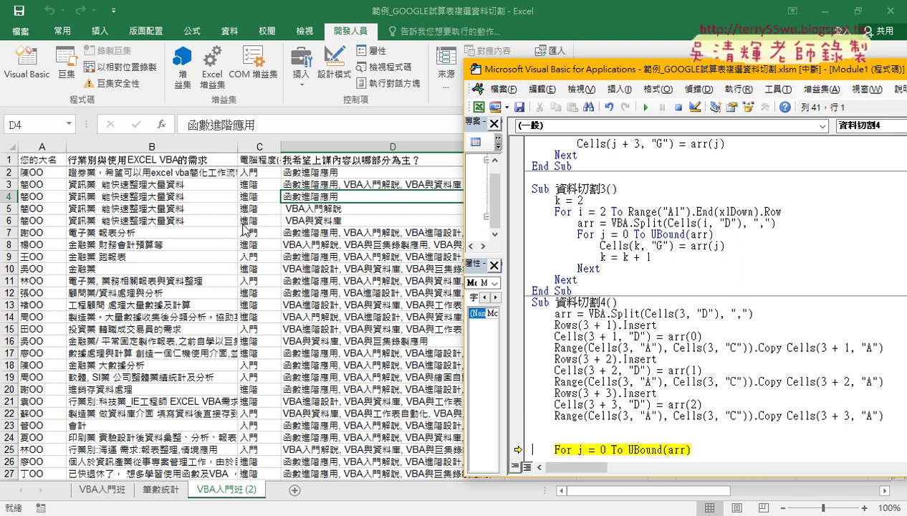
{"action": "scroll", "coordinate": [641, 424], "scroll_direction": "down", "scroll_amount": 2}
Step: Comment out the leftover For j loop using Comment Block from the Edit toolbar
{"action": "left_click", "coordinate": [572, 415]}
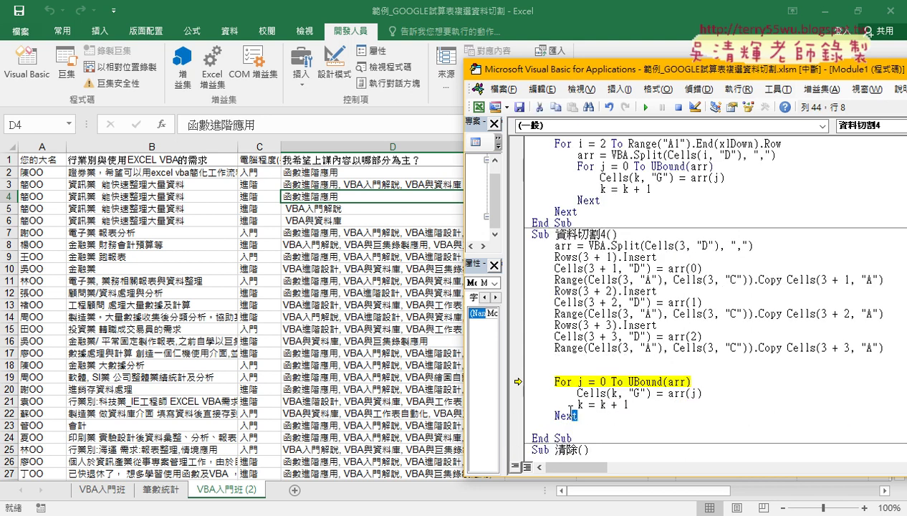
{"action": "left_click_drag", "start_coordinate": [577, 416], "coordinate": [531, 382]}
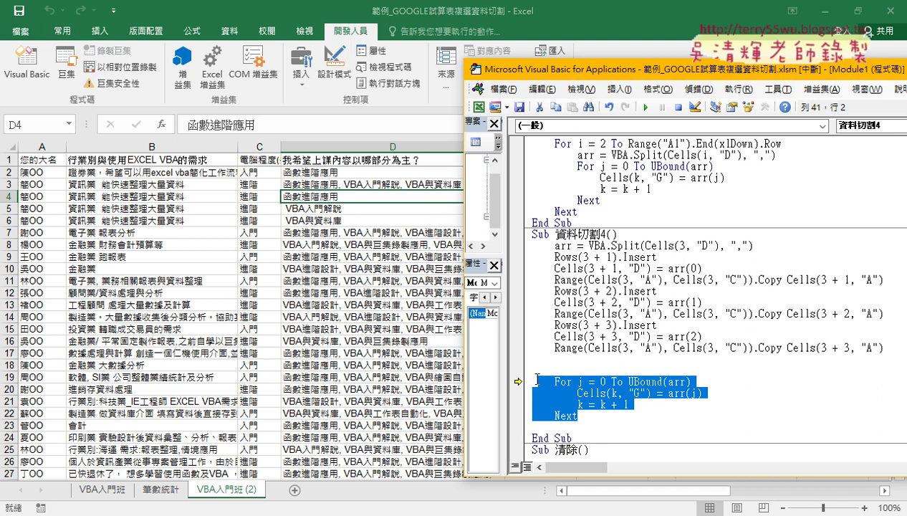
{"action": "right_click", "coordinate": [582, 109]}
{"action": "left_click", "coordinate": [594, 139]}
{"action": "mouse_move", "coordinate": [233, 134]}
{"action": "left_mouse_down"}
{"action": "mouse_move", "coordinate": [505, 133]}
{"action": "mouse_move", "coordinate": [505, 120]}
{"action": "left_mouse_up"}
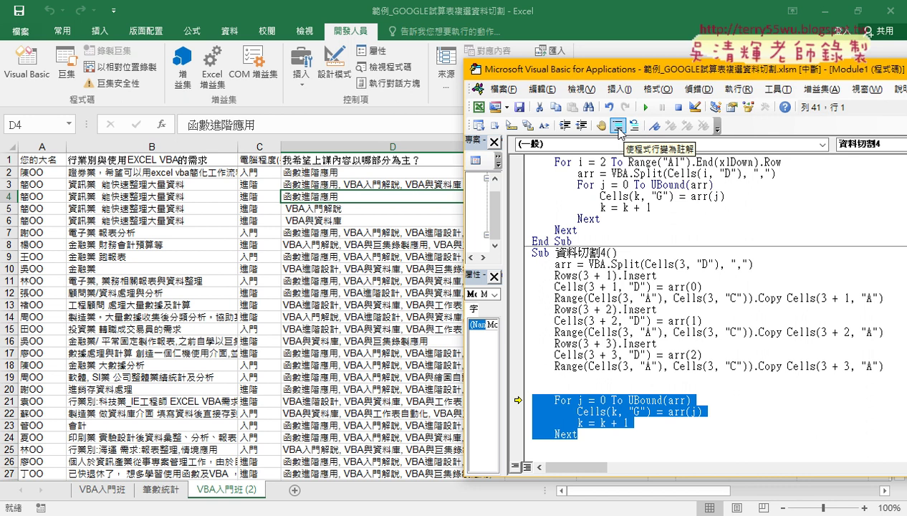
{"action": "left_click", "coordinate": [617, 126]}
{"action": "left_click", "coordinate": [639, 366]}
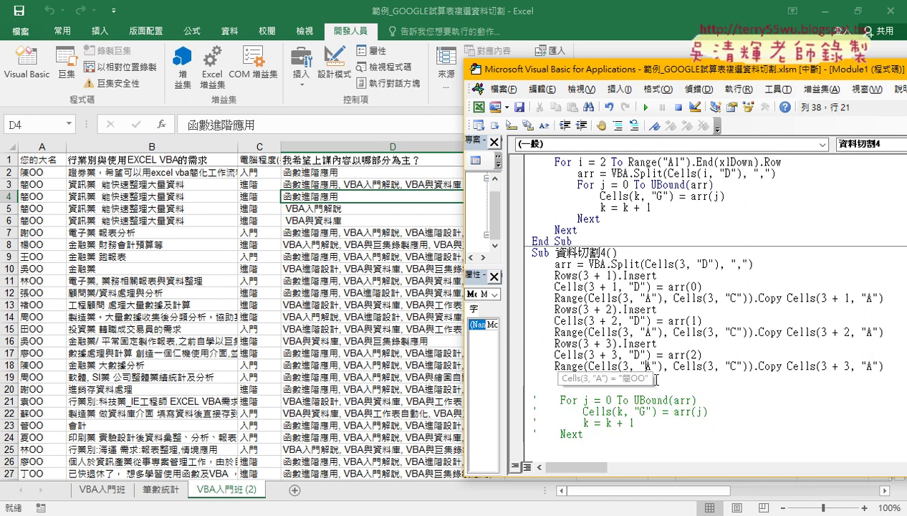
{"action": "left_click_drag", "start_coordinate": [878, 374], "coordinate": [520, 278]}
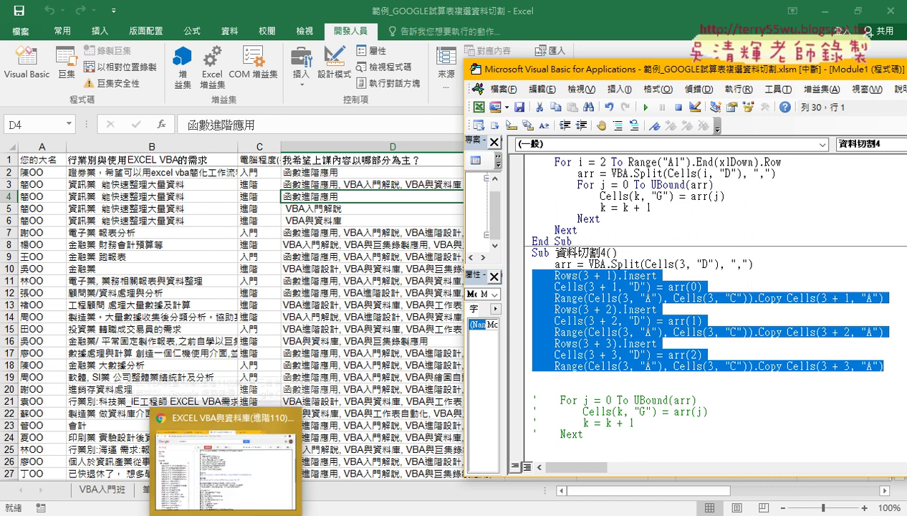
Step: In Drive, open _雲端白板畫面 > 單元01_資料拆解相關(VBA基礎) > 範例_GOOGLE試算表複選資料切割程式碼
{"action": "left_click", "coordinate": [222, 459]}
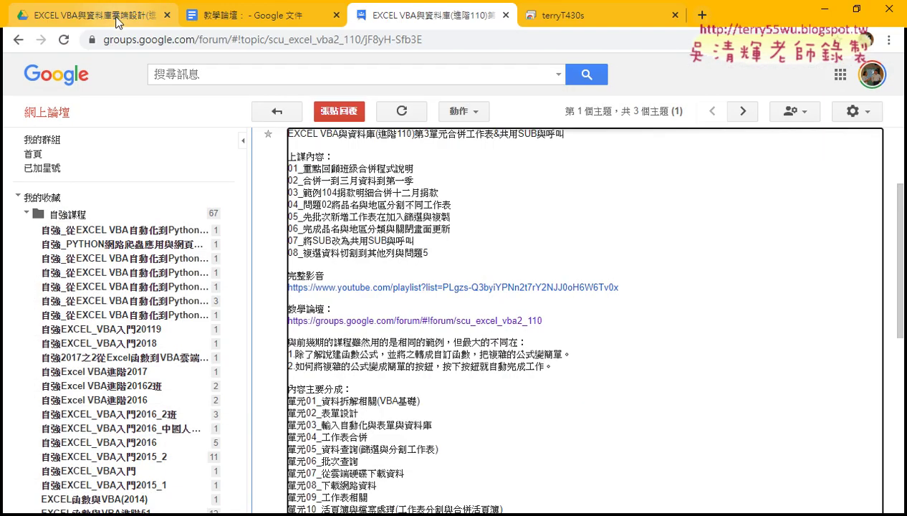
{"action": "left_click", "coordinate": [117, 20]}
{"action": "double_click", "coordinate": [255, 179]}
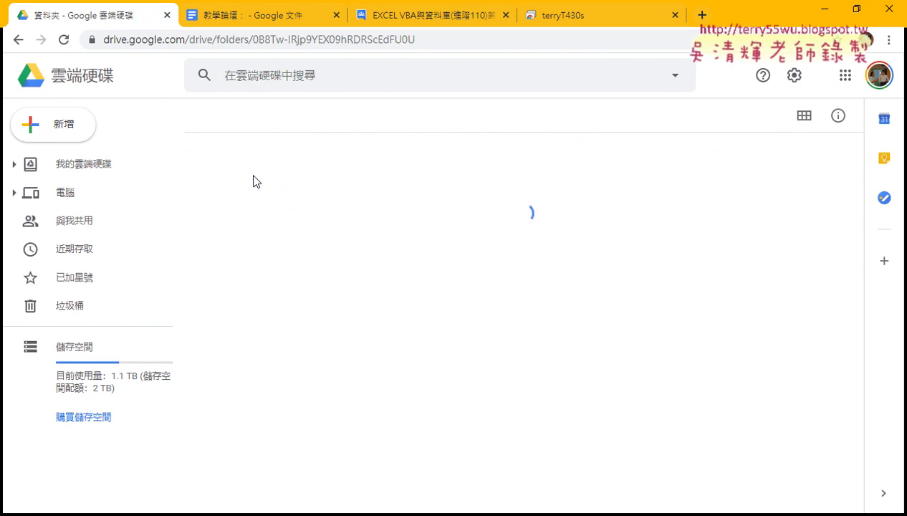
{"action": "double_click", "coordinate": [262, 225]}
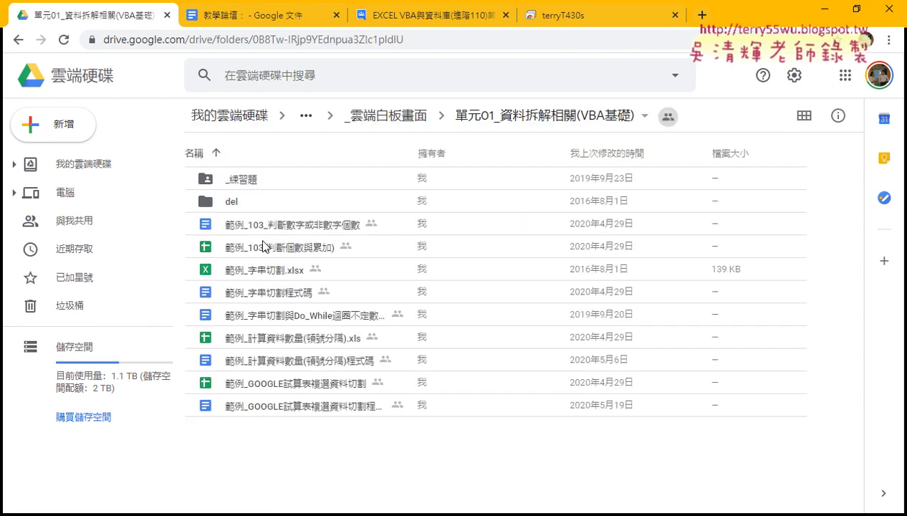
{"action": "double_click", "coordinate": [290, 406]}
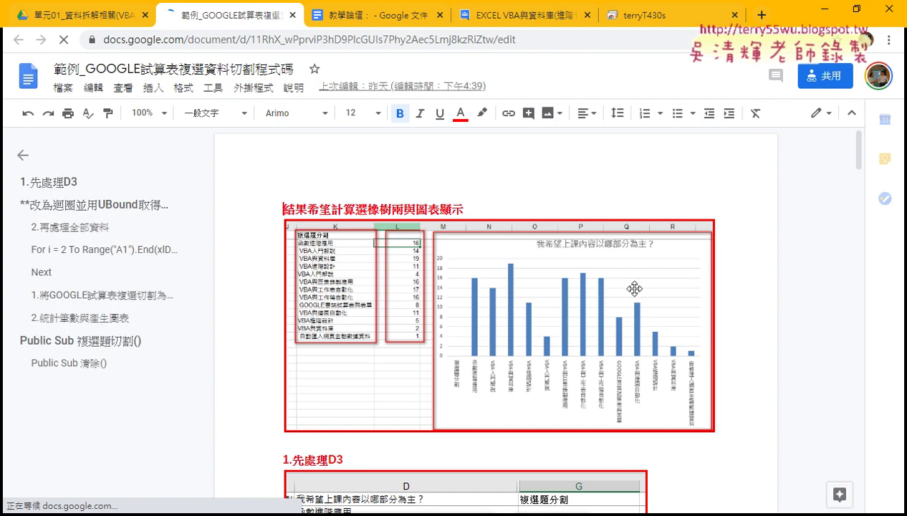
Step: In the 分割為多列 section, add a new line starting with ** above 程式碼：
{"action": "scroll", "coordinate": [616, 258], "scroll_direction": "down", "scroll_amount": 3}
{"action": "scroll", "coordinate": [635, 290], "scroll_direction": "down", "scroll_amount": 2}
{"action": "scroll", "coordinate": [635, 289], "scroll_direction": "down", "scroll_amount": 3}
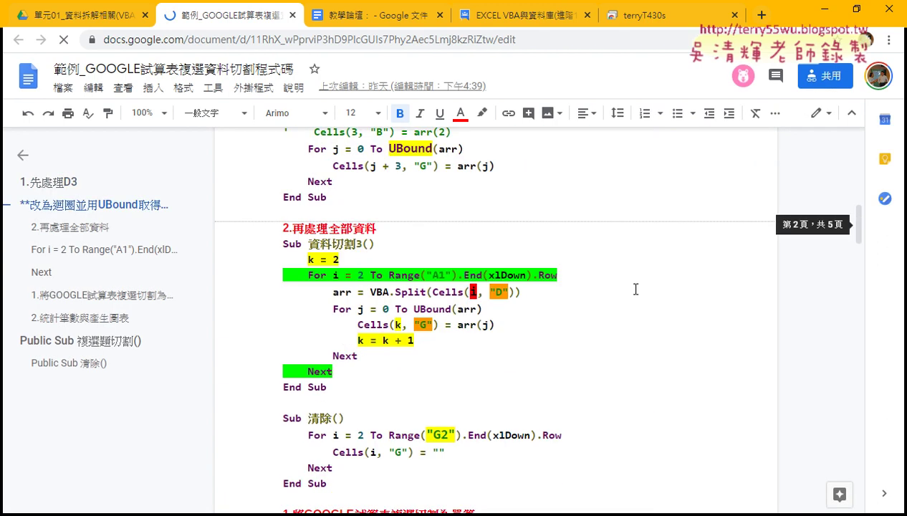
{"action": "scroll", "coordinate": [636, 288], "scroll_direction": "down", "scroll_amount": 3}
{"action": "scroll", "coordinate": [635, 288], "scroll_direction": "down", "scroll_amount": 2}
{"action": "scroll", "coordinate": [444, 266], "scroll_direction": "down", "scroll_amount": 5}
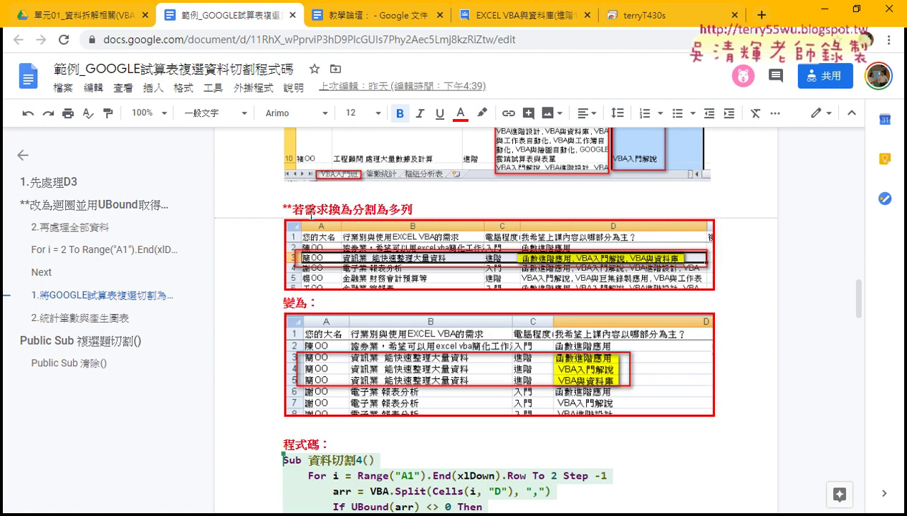
{"action": "left_click_drag", "start_coordinate": [350, 209], "coordinate": [416, 212]}
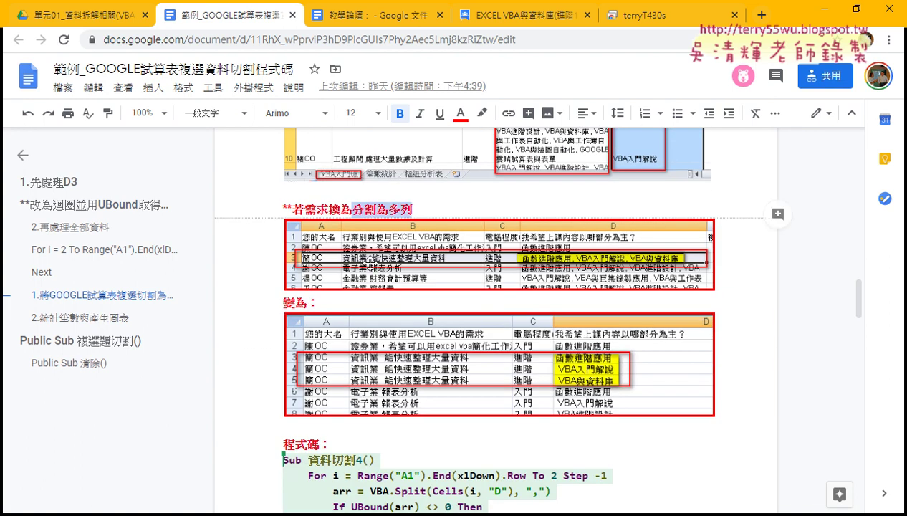
{"action": "scroll", "coordinate": [366, 261], "scroll_direction": "down", "scroll_amount": 2}
{"action": "scroll", "coordinate": [366, 261], "scroll_direction": "down", "scroll_amount": 1}
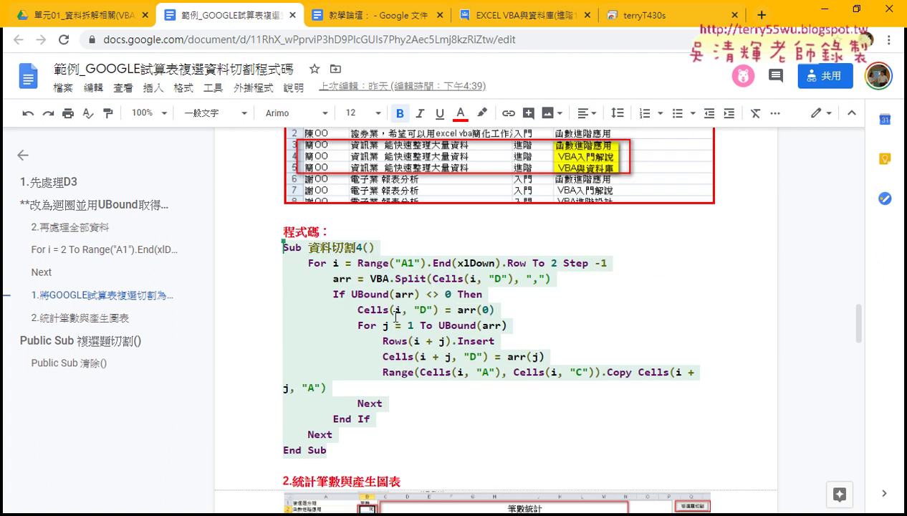
{"action": "left_click", "coordinate": [323, 217]}
{"action": "key", "text": "Return"}
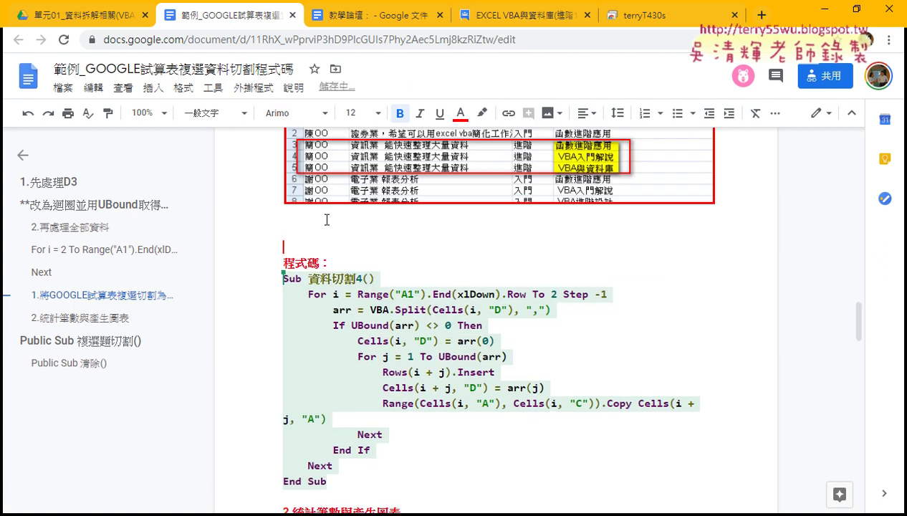
{"action": "left_click", "coordinate": [327, 219]}
{"action": "type", "text": "**"}
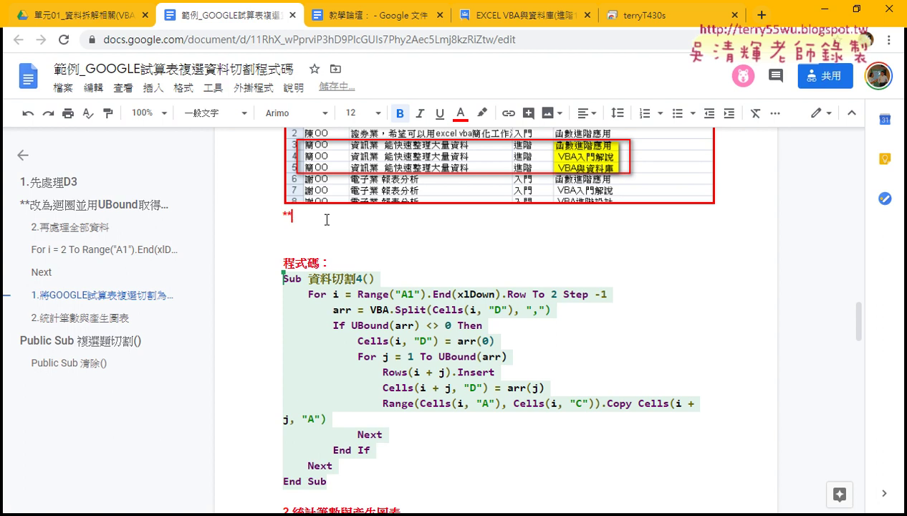